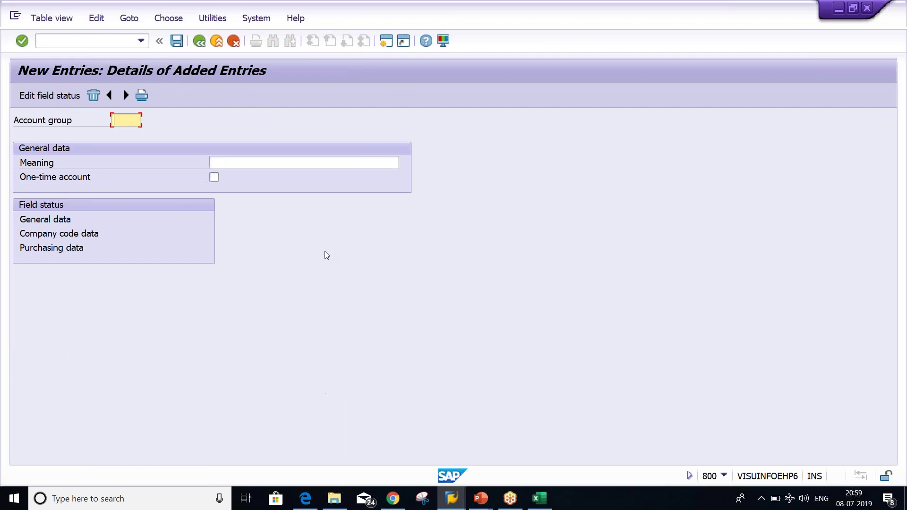
# - Create account group TM20 with meaning 'TATA MOTOR ACT GROUP' and save it under the customizing request
pyautogui.write('TM3')
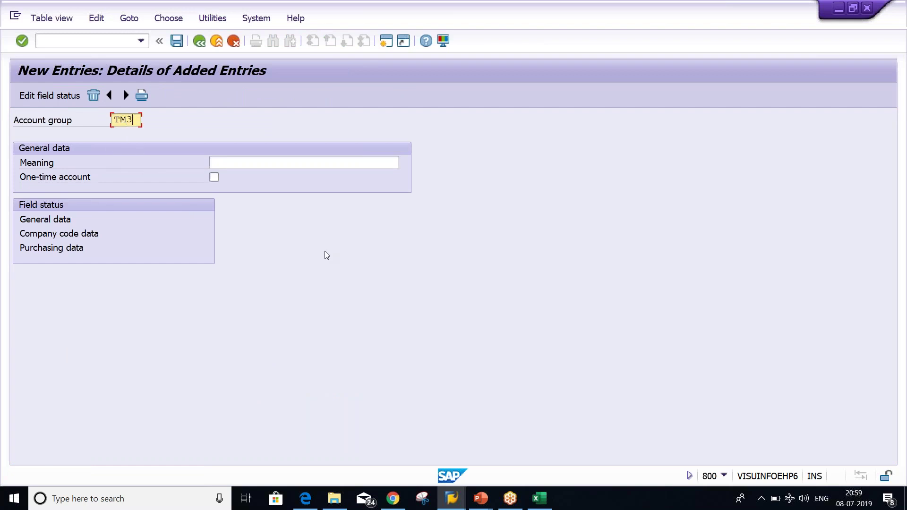
pyautogui.press('BackSpace')
pyautogui.write('20')
pyautogui.press('Tab')
pyautogui.press('Tab')
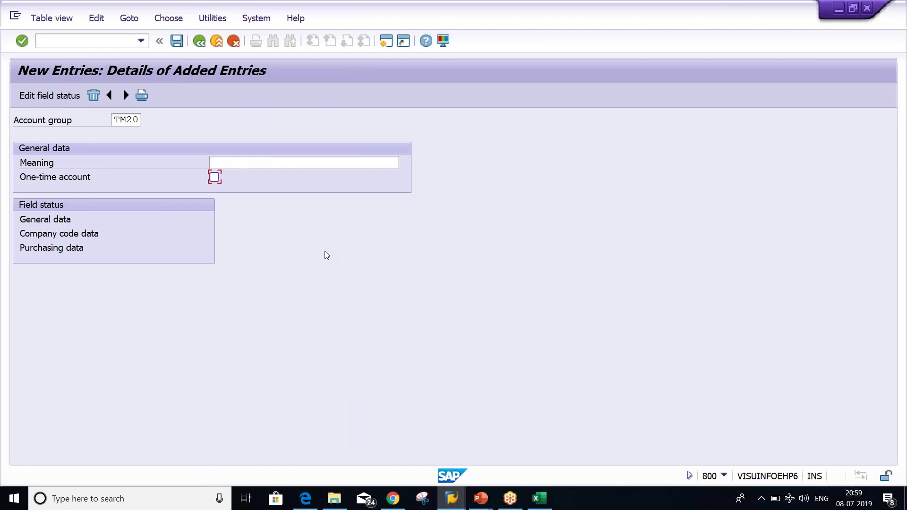
pyautogui.hotkey('shift', 'Tab')
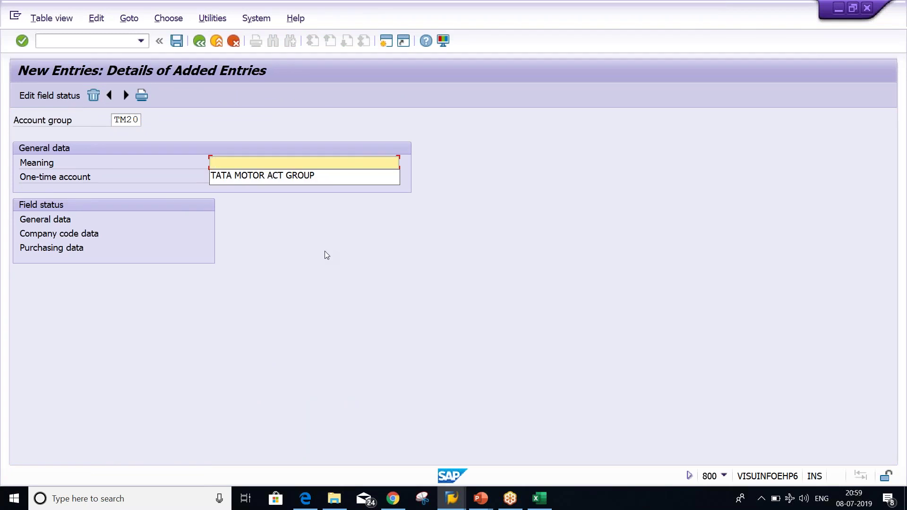
pyautogui.press('Down')
pyautogui.press('Return')
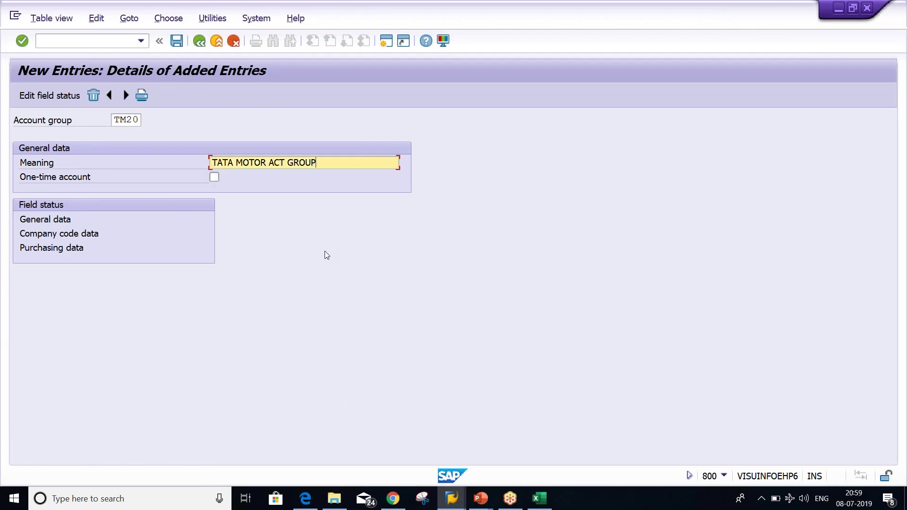
pyautogui.press('Return')
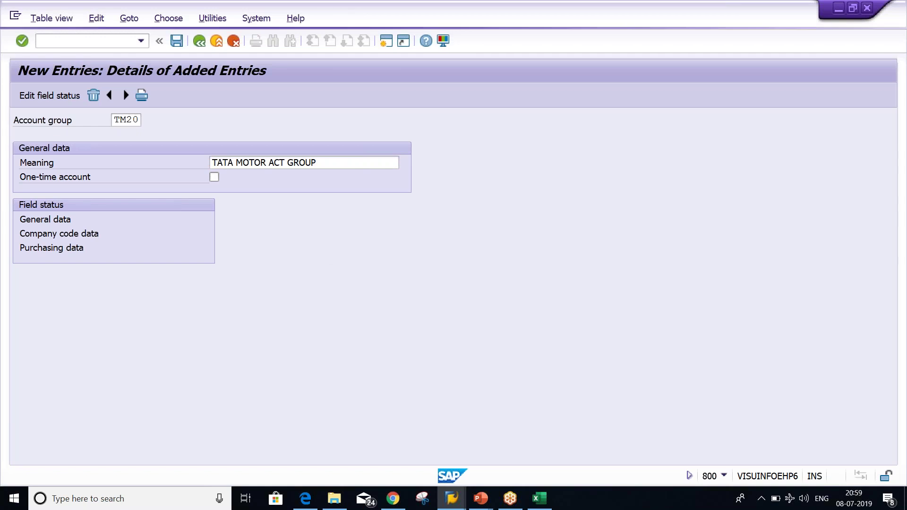
pyautogui.press('Return')
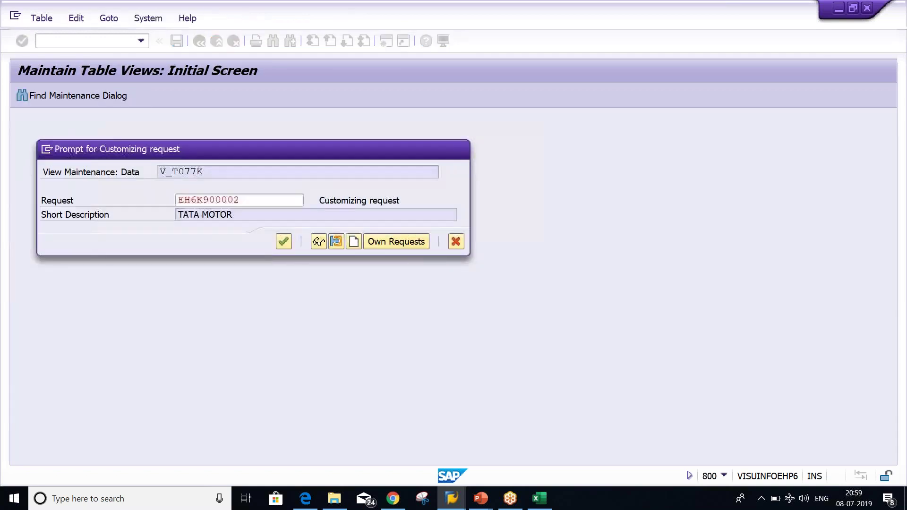
# - Review the Address field statuses in TM20's General data group
pyautogui.doubleClick(40, 221)
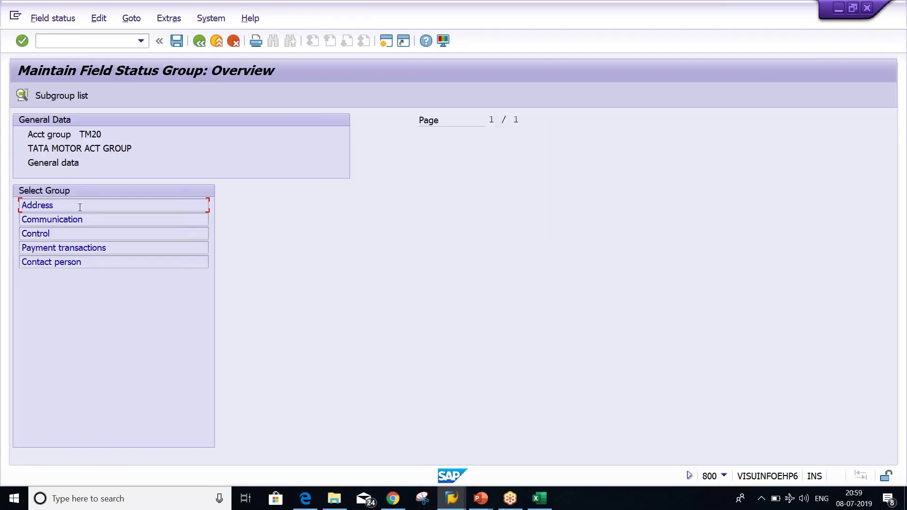
pyautogui.doubleClick(81, 207)
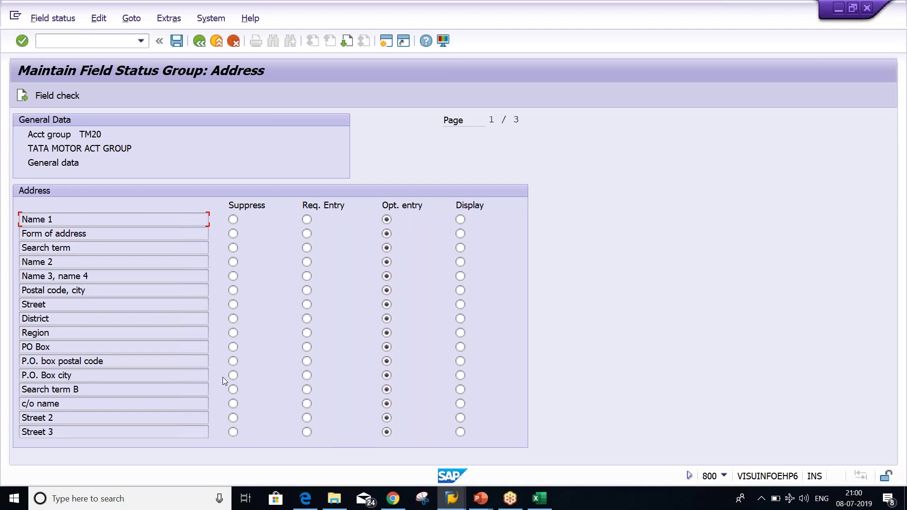
pyautogui.click(199, 41)
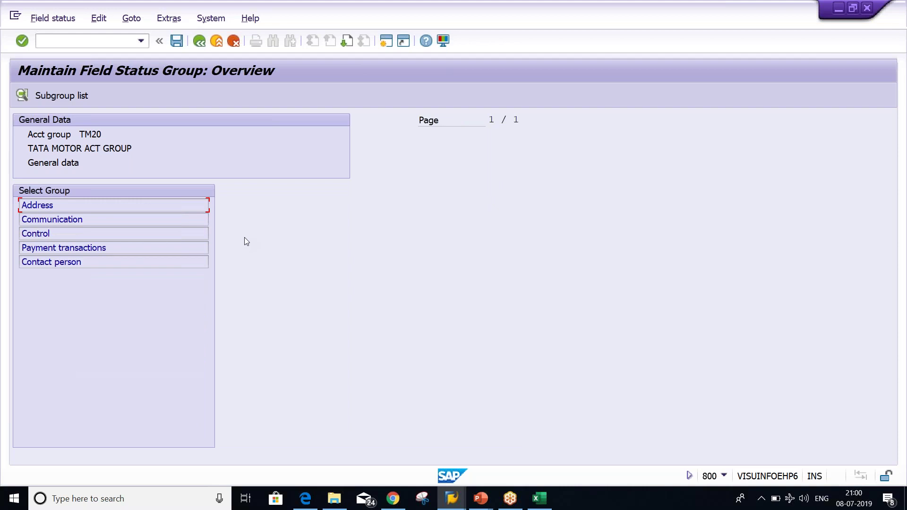
# - Leave the account group screens and return to the PowerPoint Configuration Steps slide
pyautogui.click(199, 43)
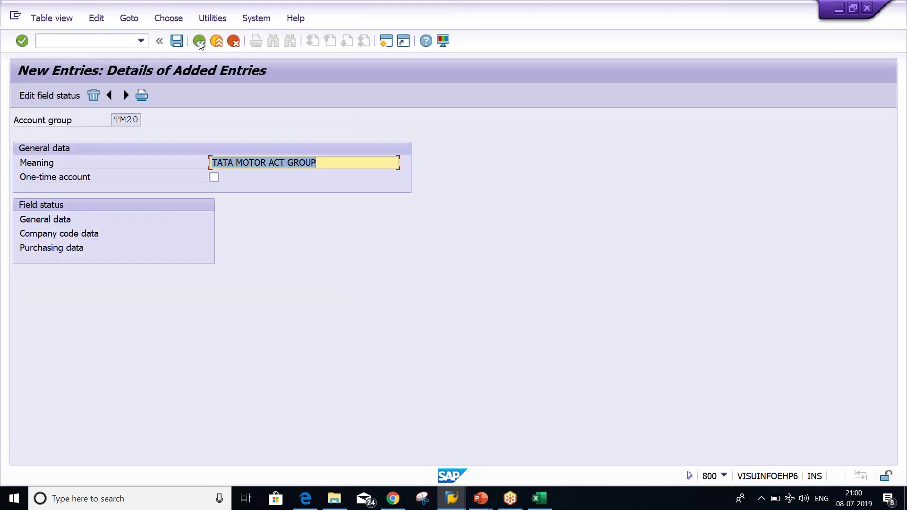
pyautogui.click(200, 43)
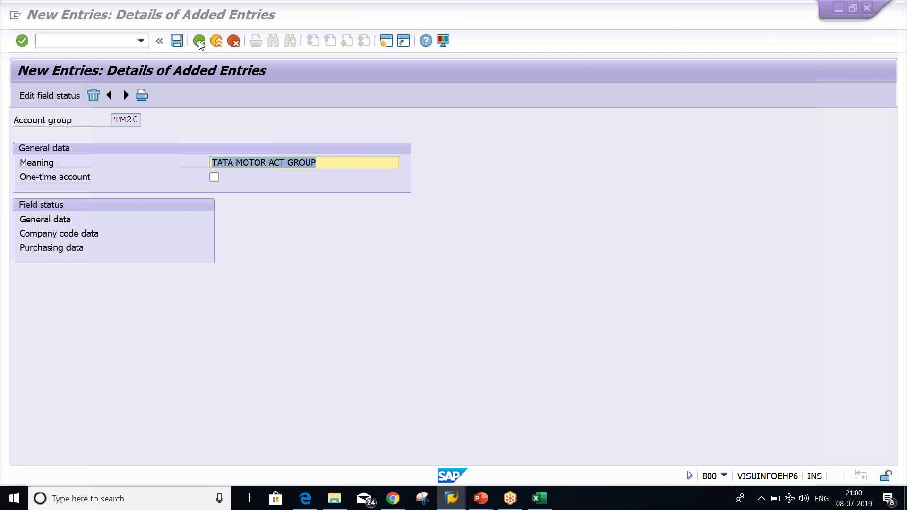
pyautogui.hotkey('alt', 'Tab')
pyautogui.hotkey('alt', 'Tab')
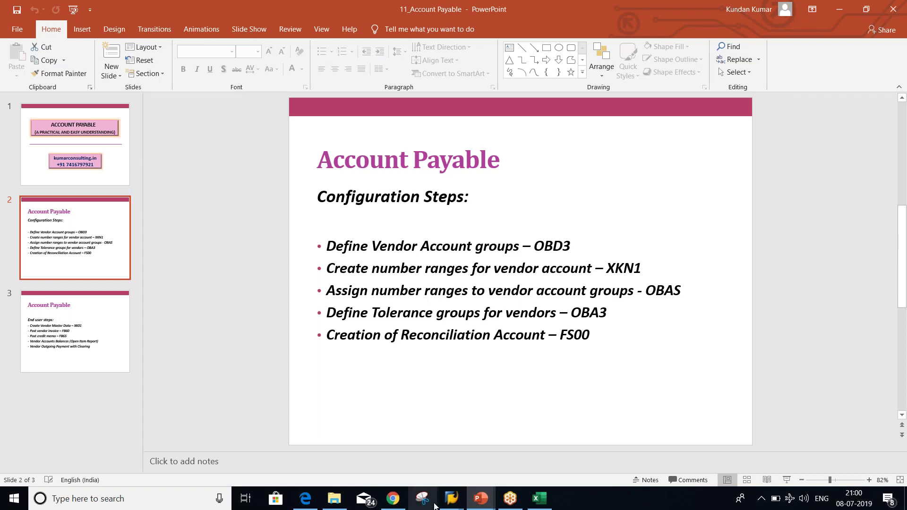
# - Return to SAP and run transaction /NXKN1 for vendor number range maintenance
pyautogui.moveTo(452, 498)
pyautogui.click(495, 431)
pyautogui.write('/NXKN1')
pyautogui.press('Return')
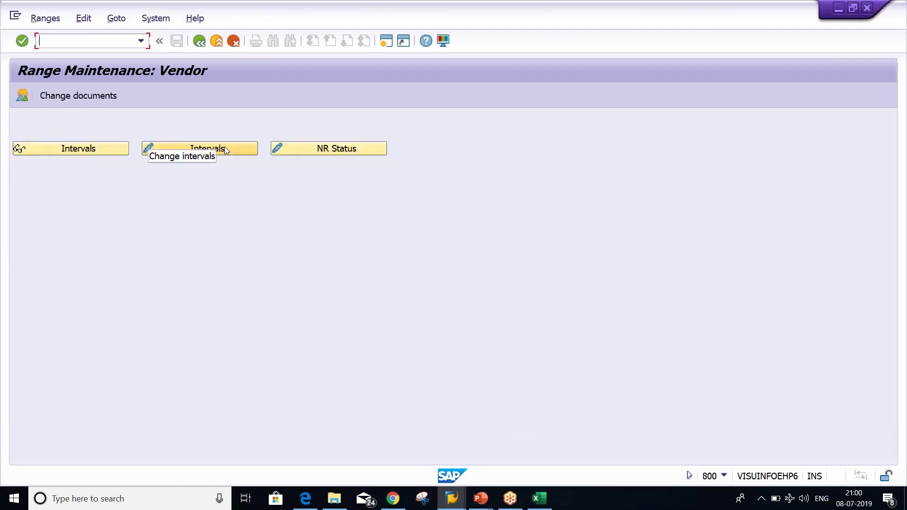
# - Open the vendor intervals in change mode, review existing ranges, and insert new interval 23
pyautogui.click(225, 146)
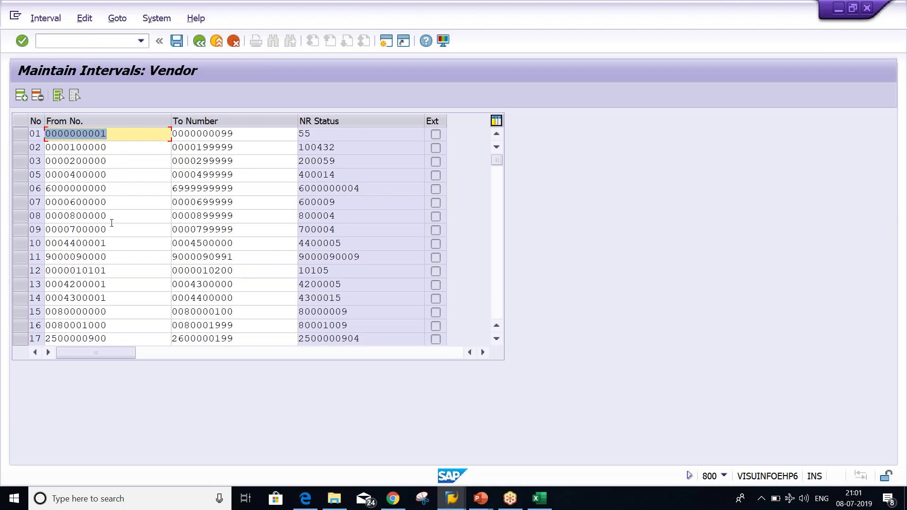
pyautogui.click(500, 280)
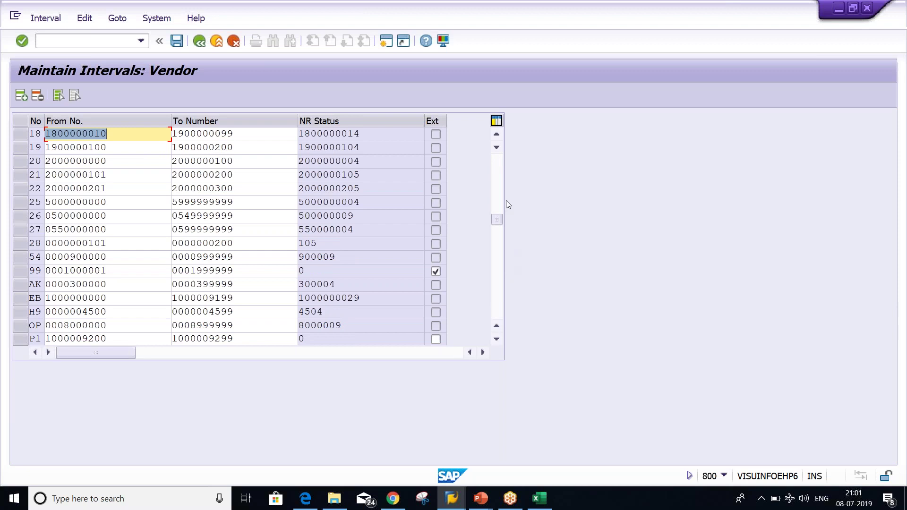
pyautogui.click(497, 188)
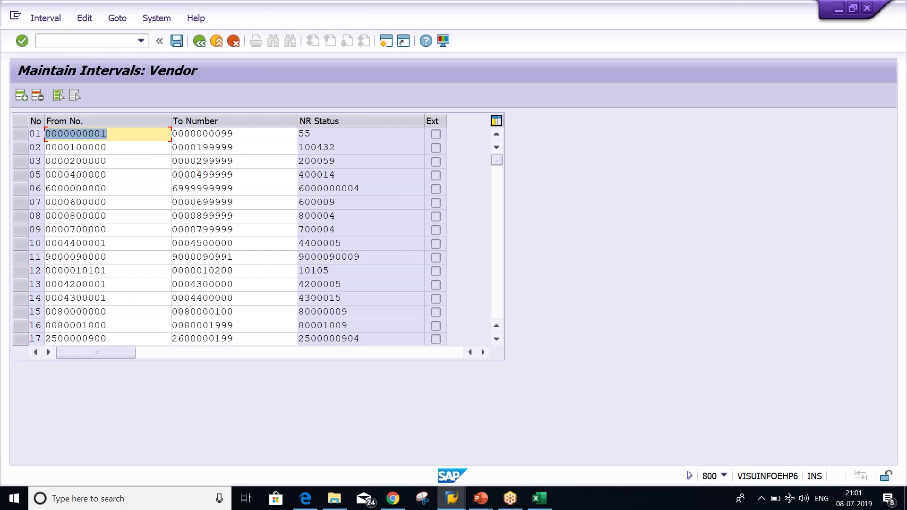
pyautogui.click(496, 259)
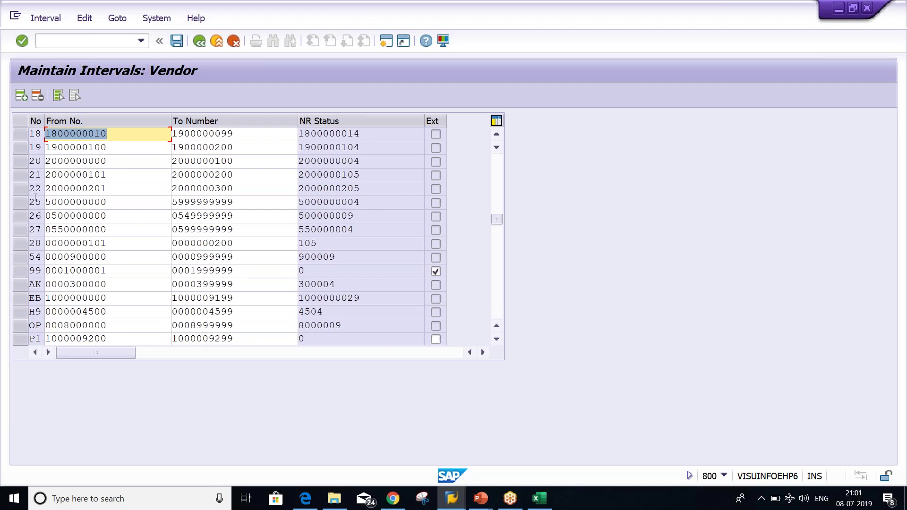
pyautogui.click(23, 97)
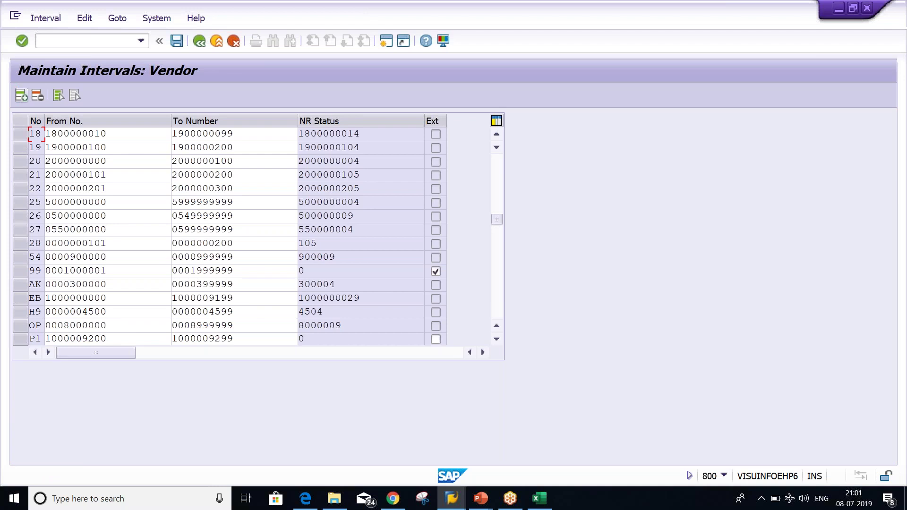
pyautogui.write('23')
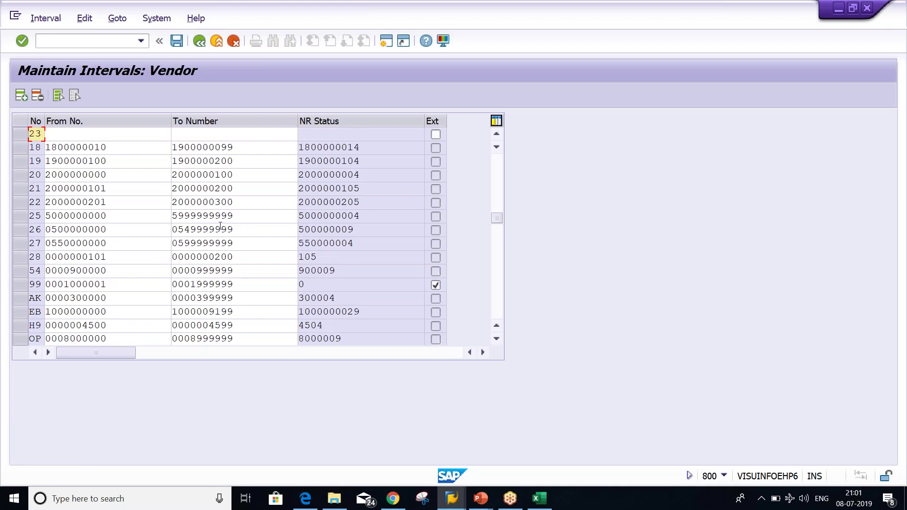
pyautogui.press('Tab')
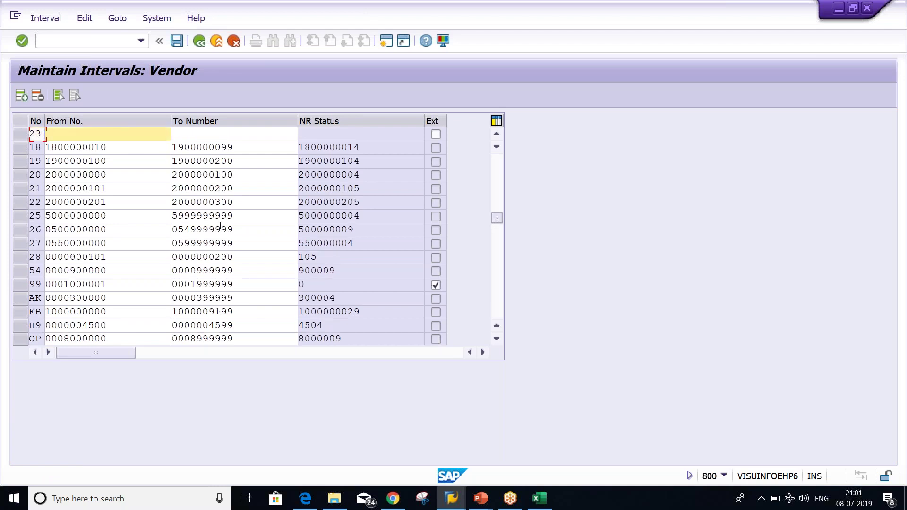
pyautogui.write('1000')
pyautogui.press('Tab')
pyautogui.write('1999')
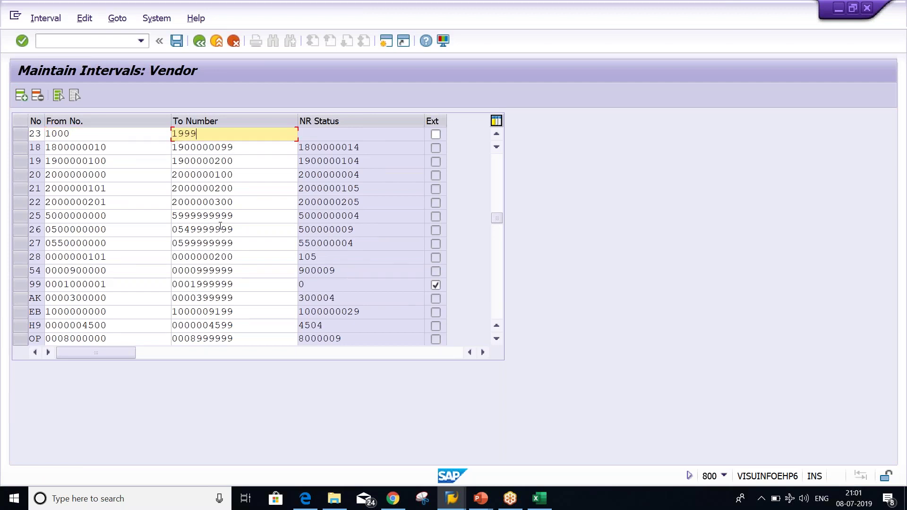
pyautogui.press('Return')
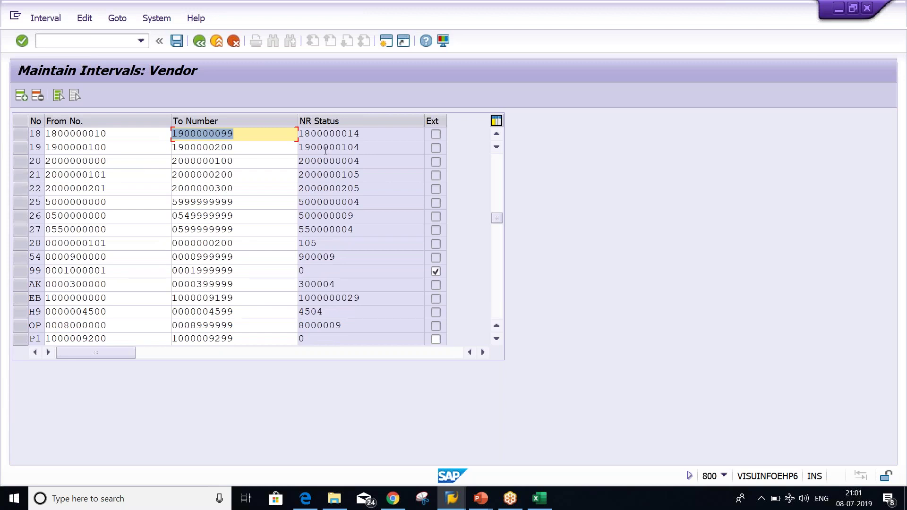
pyautogui.moveTo(496, 218); pyautogui.dragTo(498, 153)
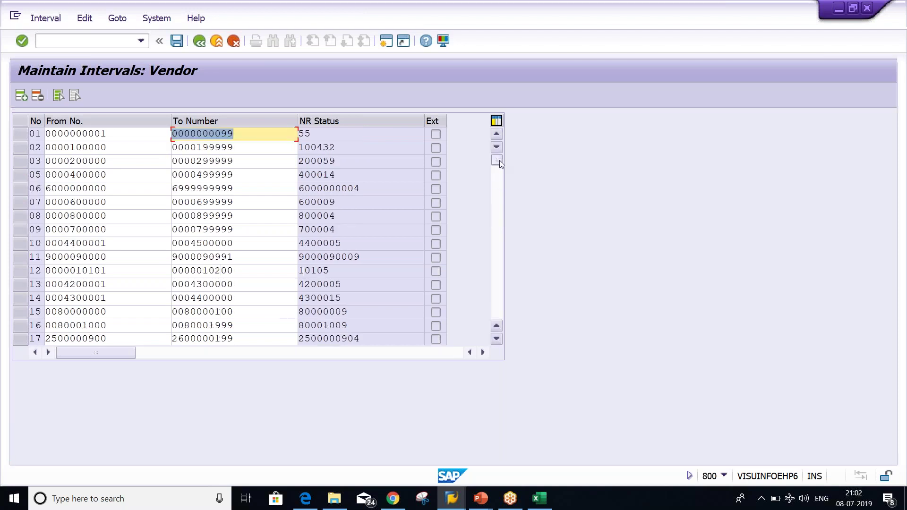
pyautogui.moveTo(500, 160); pyautogui.dragTo(503, 294)
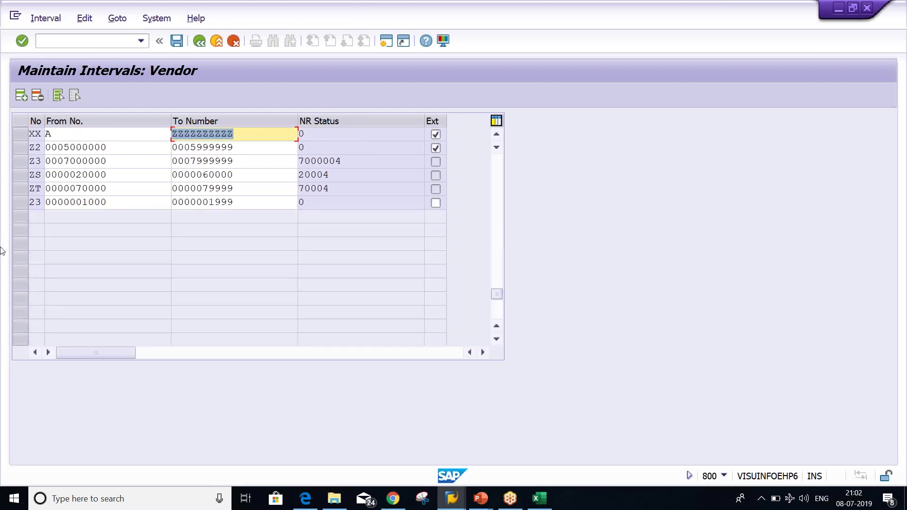
pyautogui.click(21, 203)
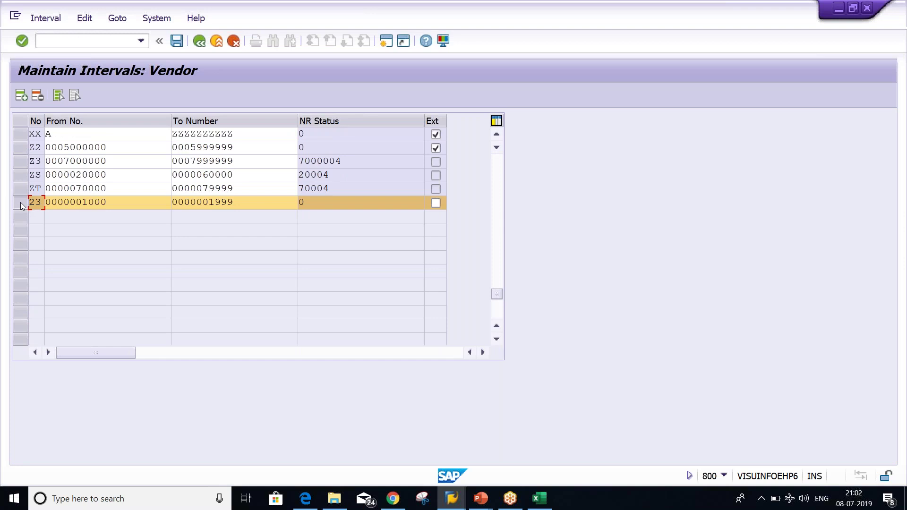
pyautogui.click(131, 204)
pyautogui.press('BackSpace')
pyautogui.press('BackSpace')
pyautogui.press('BackSpace')
pyautogui.press('BackSpace')
pyautogui.press('BackSpace')
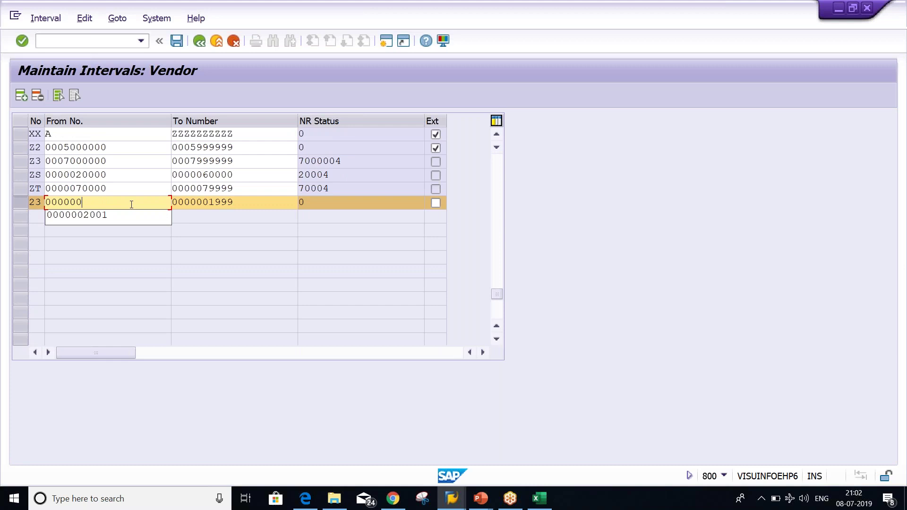
pyautogui.press('BackSpace')
pyautogui.write('100000')
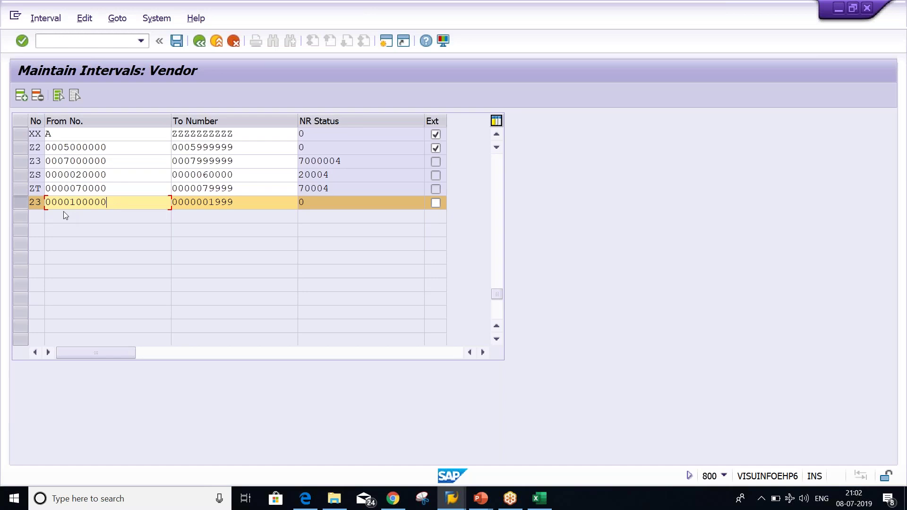
pyautogui.click(241, 204)
pyautogui.press('BackSpace')
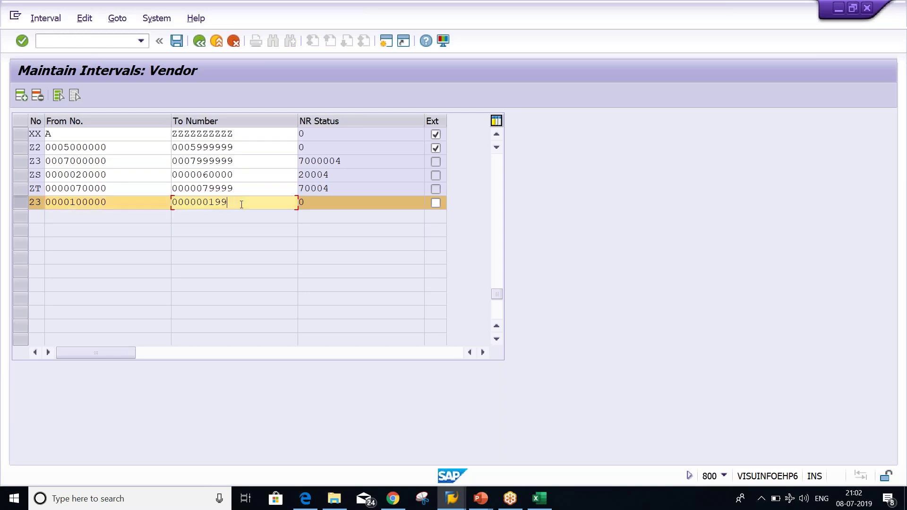
pyautogui.press('BackSpace')
pyautogui.press('BackSpace')
pyautogui.press('BackSpace')
pyautogui.press('BackSpace')
pyautogui.press('BackSpace')
pyautogui.write('199999')
pyautogui.press('Return')
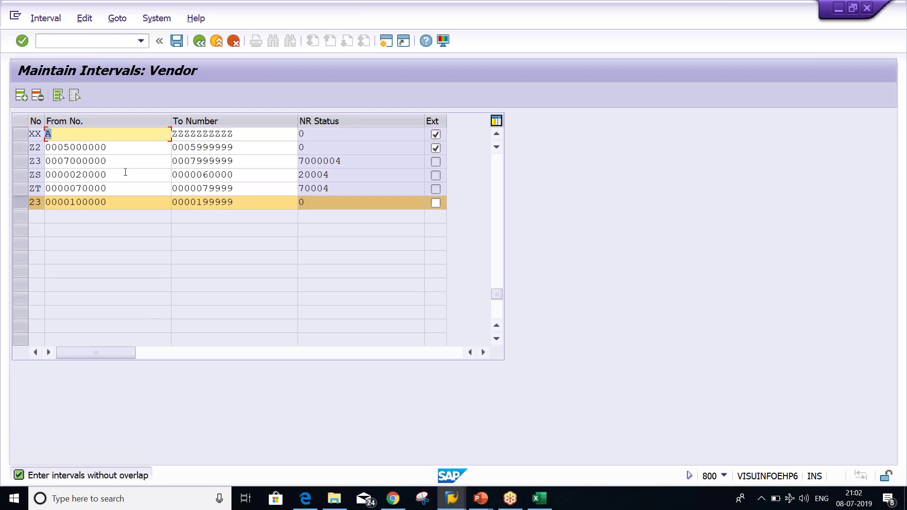
pyautogui.click(127, 203)
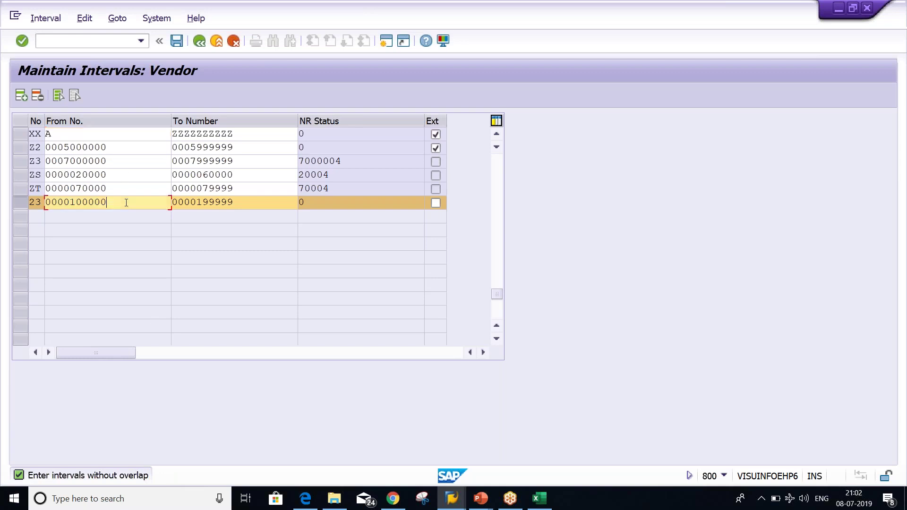
pyautogui.click(253, 209)
pyautogui.moveTo(498, 293); pyautogui.dragTo(498, 163)
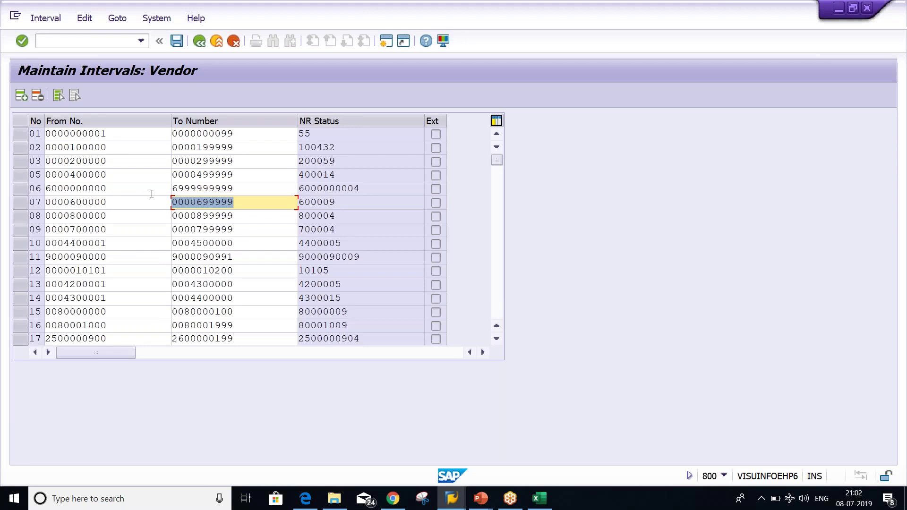
pyautogui.click(116, 151)
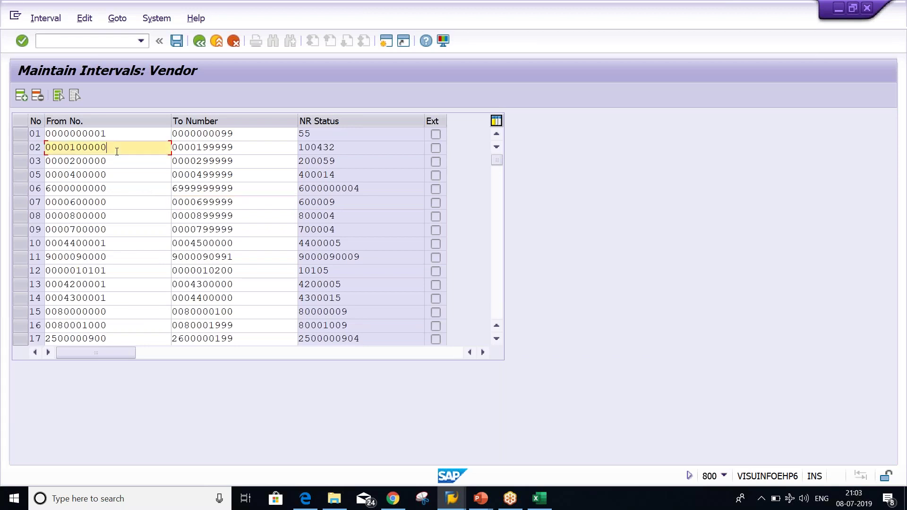
pyautogui.click(263, 147)
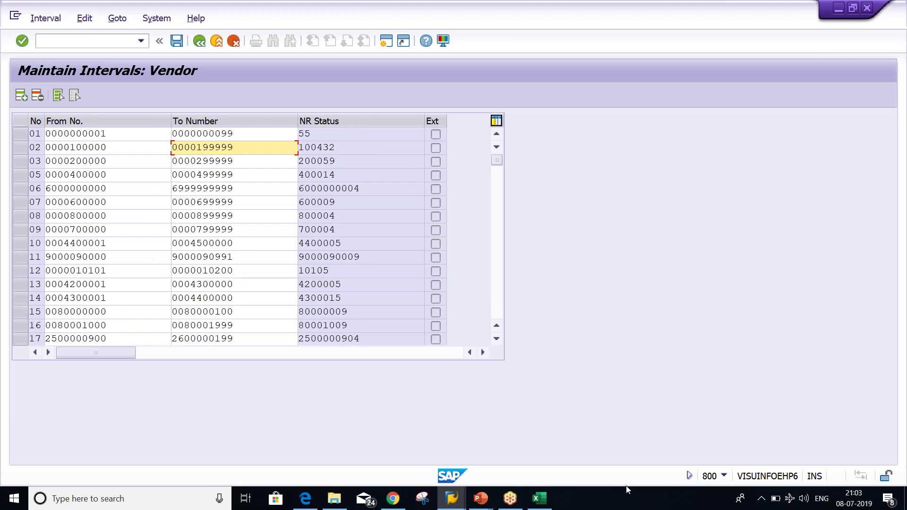
pyautogui.click(540, 499)
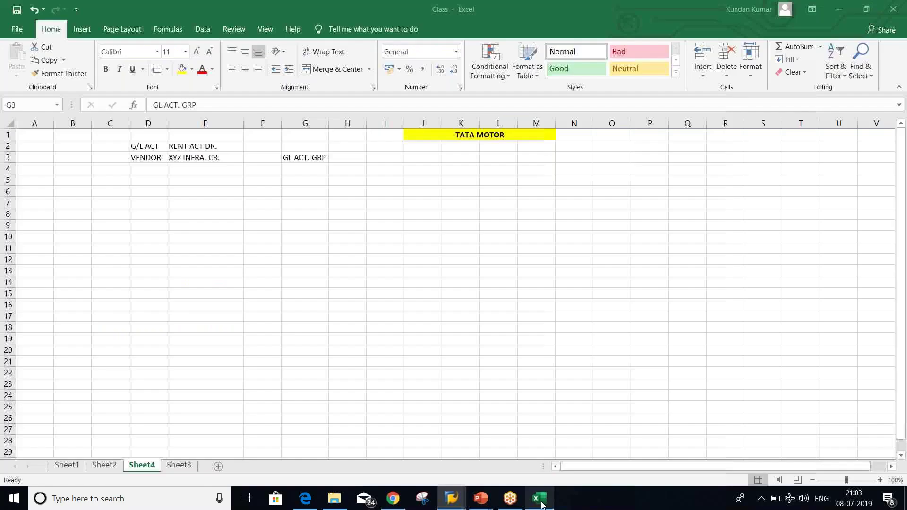
# - On Sheet4, enter 1000 and 2000 in I7:J7, 2000 and 3000 in I8:J8, and X in K8
pyautogui.click(386, 202)
pyautogui.write('1000')
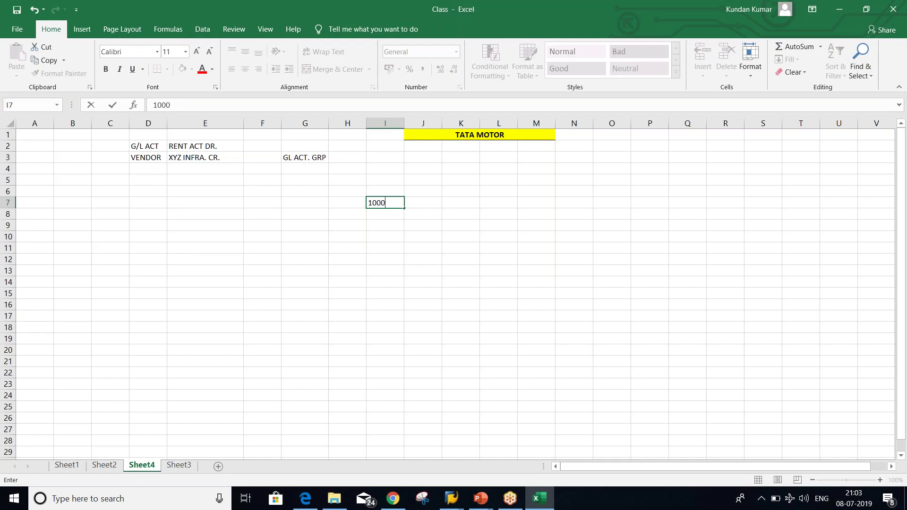
pyautogui.press('Tab')
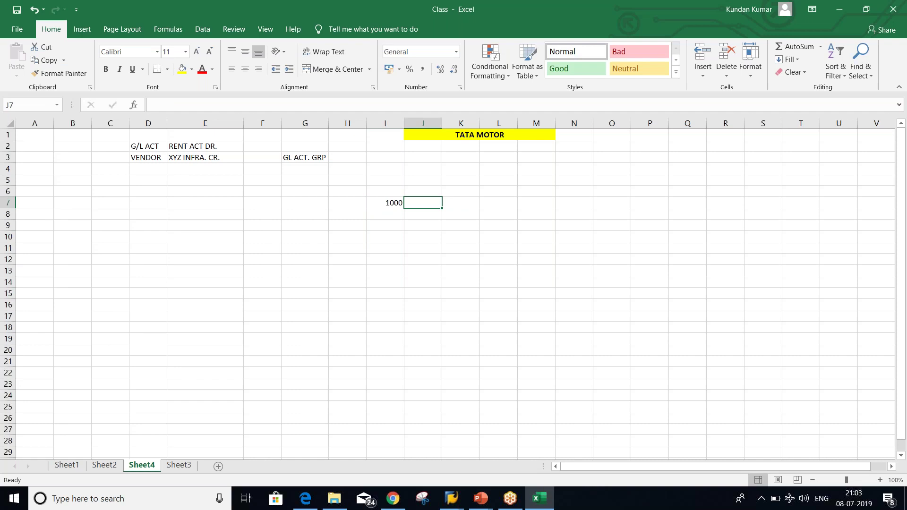
pyautogui.write('2000')
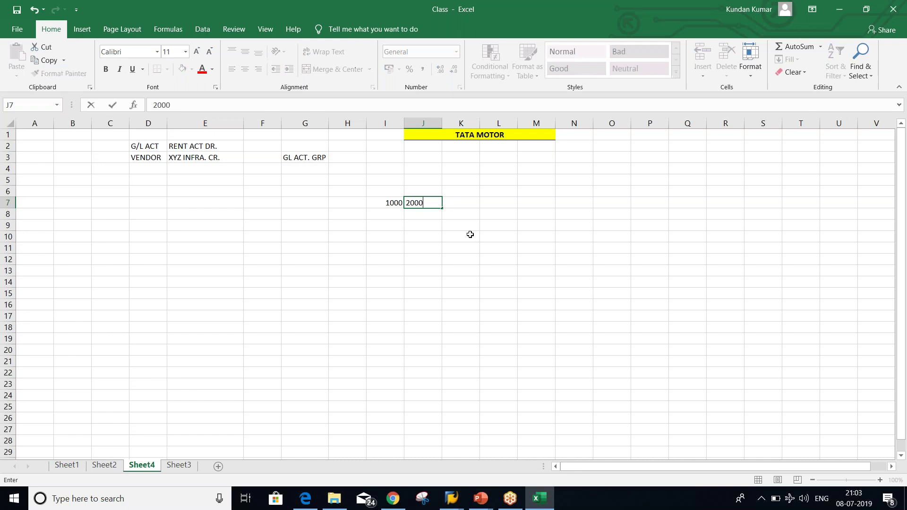
pyautogui.press('Return')
pyautogui.write('2000')
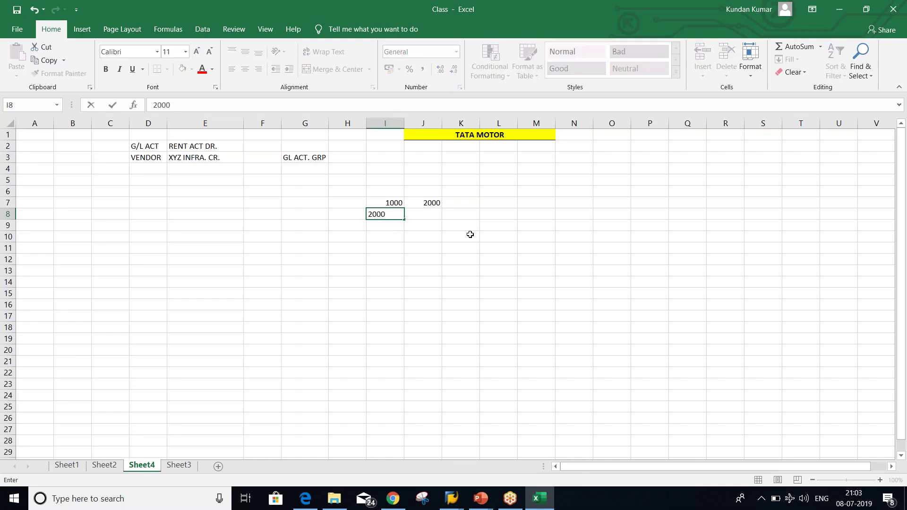
pyautogui.press('Tab')
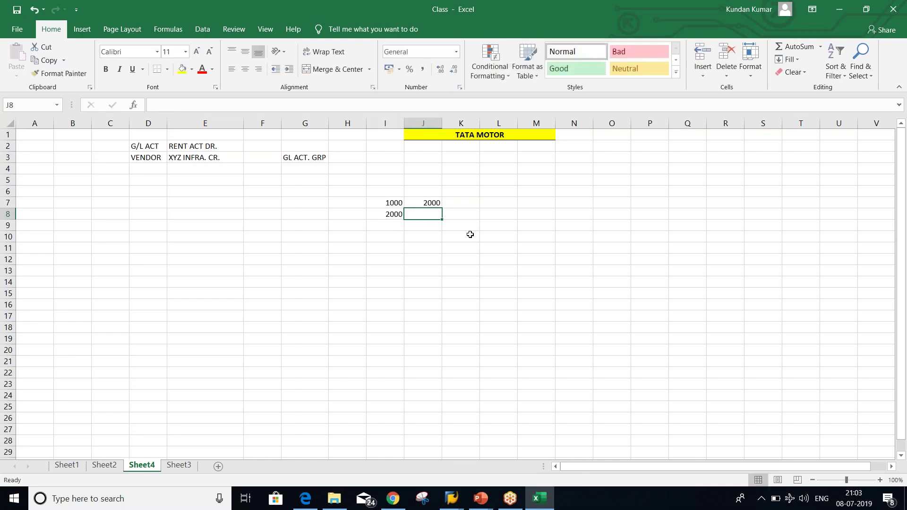
pyautogui.write('3000')
pyautogui.press('Return')
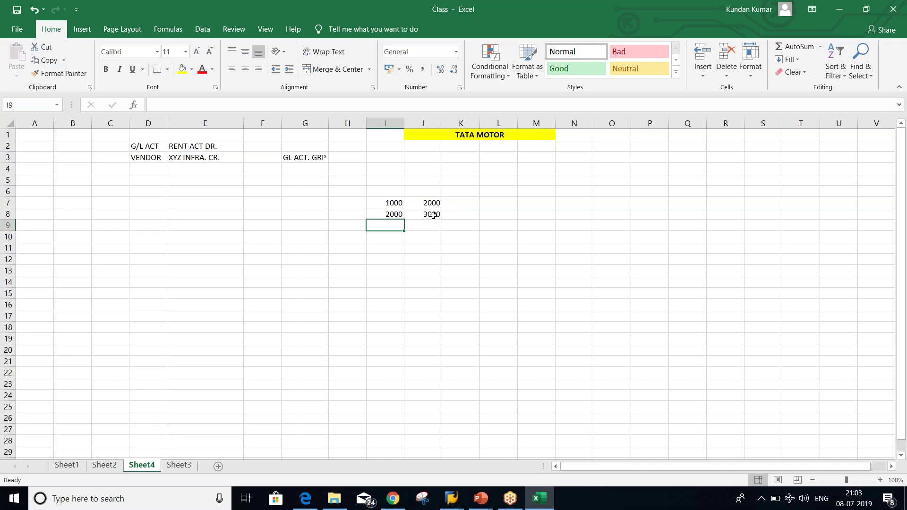
pyautogui.click(448, 215)
pyautogui.write('X')
pyautogui.press('Return')
# - Label the two example rows A and B in cells H7 and H8
pyautogui.click(389, 214)
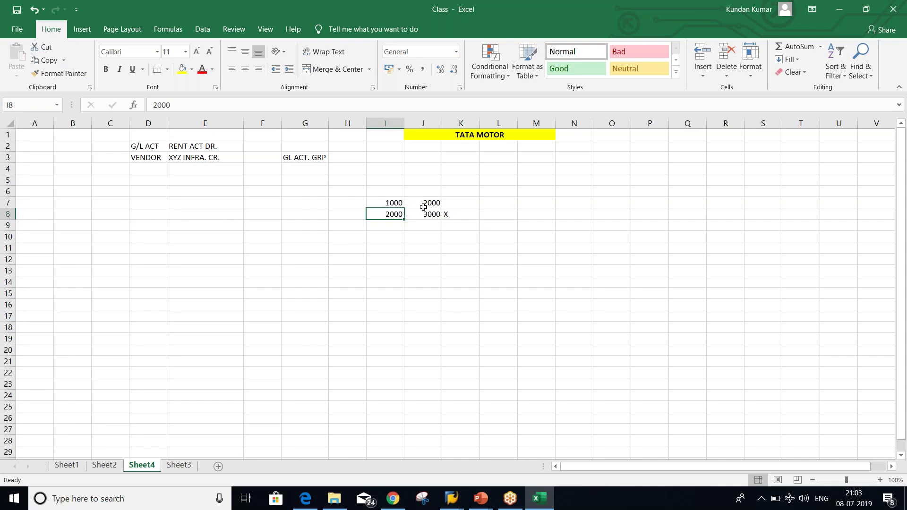
pyautogui.click(347, 201)
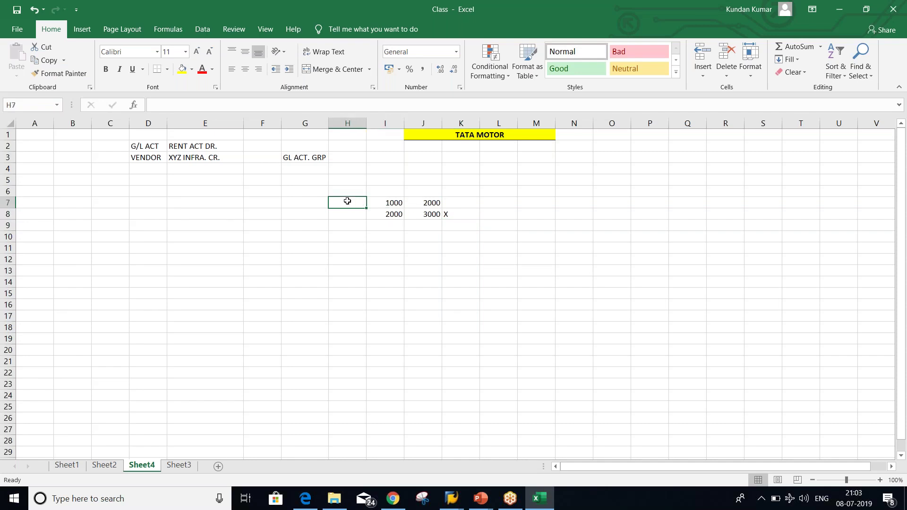
pyautogui.write('1')
pyautogui.press('Return')
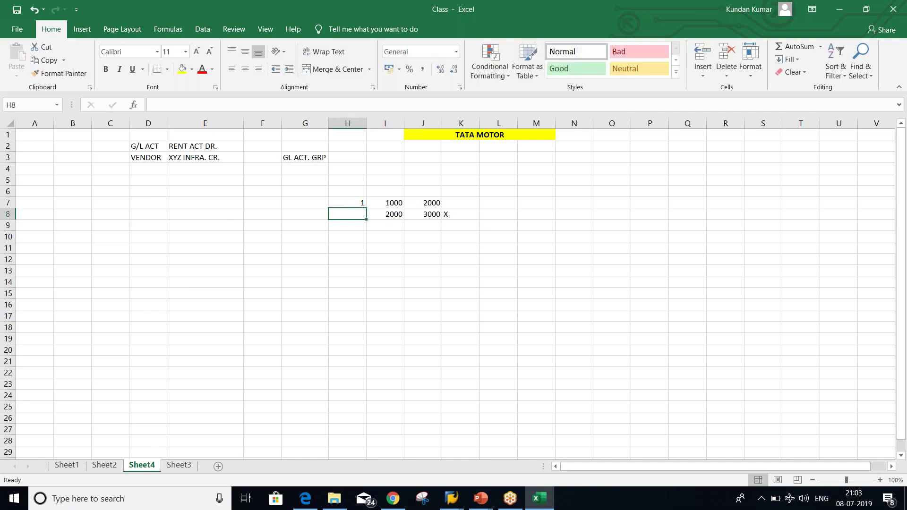
pyautogui.click(353, 203)
pyautogui.write('A')
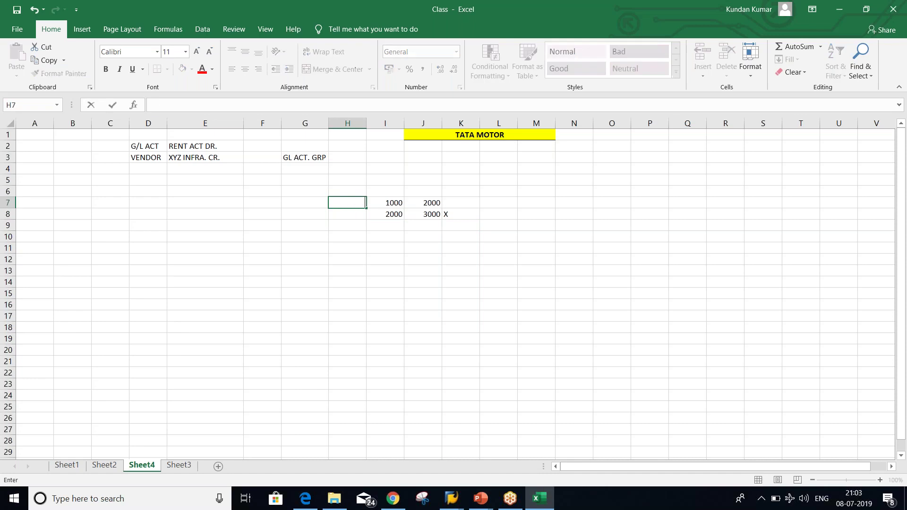
pyautogui.press('Return')
pyautogui.write('B')
pyautogui.press('Return')
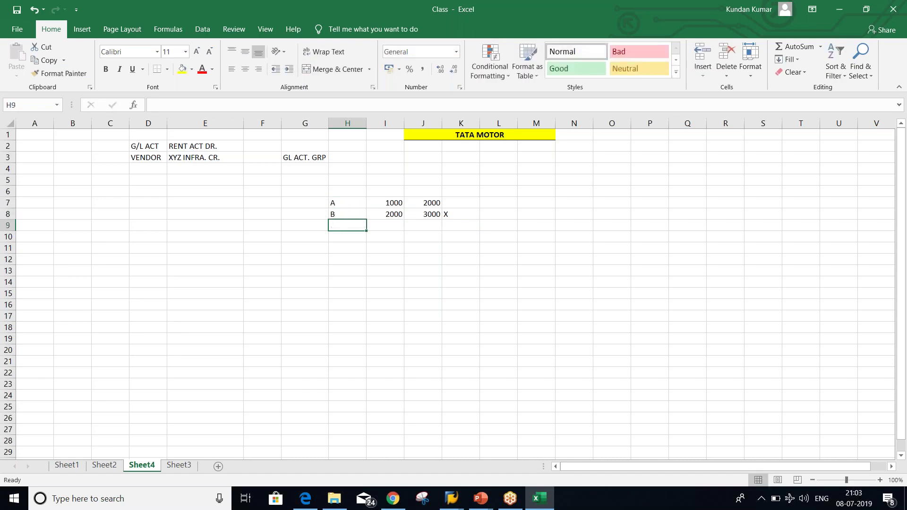
# - Review the A and B example values and dismiss the notifications covering the sheet
pyautogui.moveTo(375, 200); pyautogui.dragTo(413, 202)
pyautogui.click(386, 204)
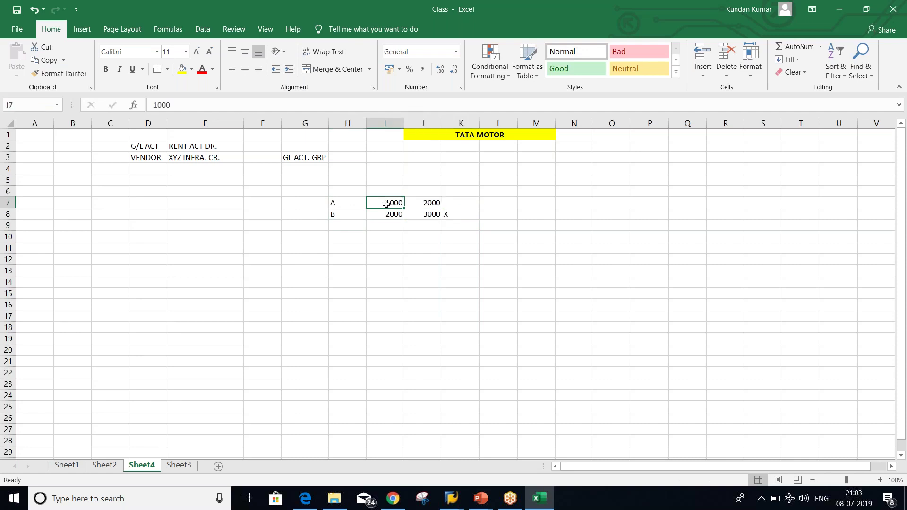
pyautogui.click(423, 202)
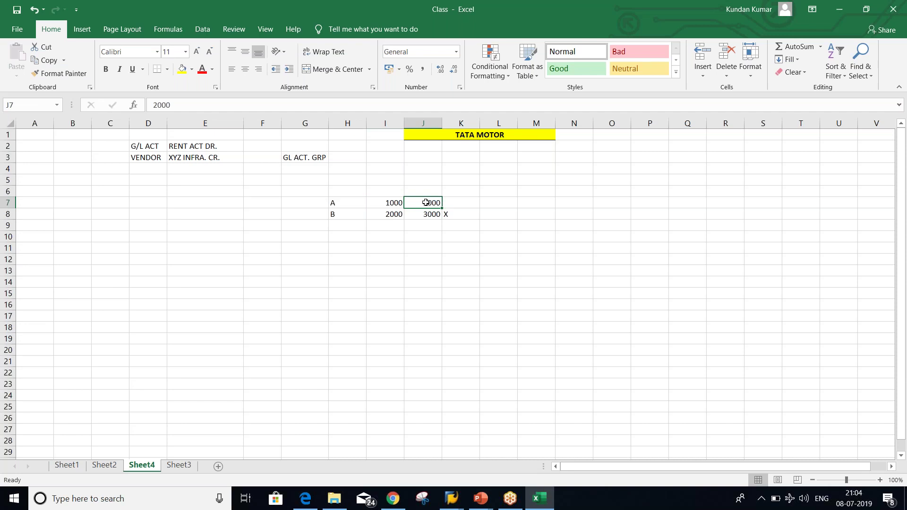
pyautogui.click(389, 214)
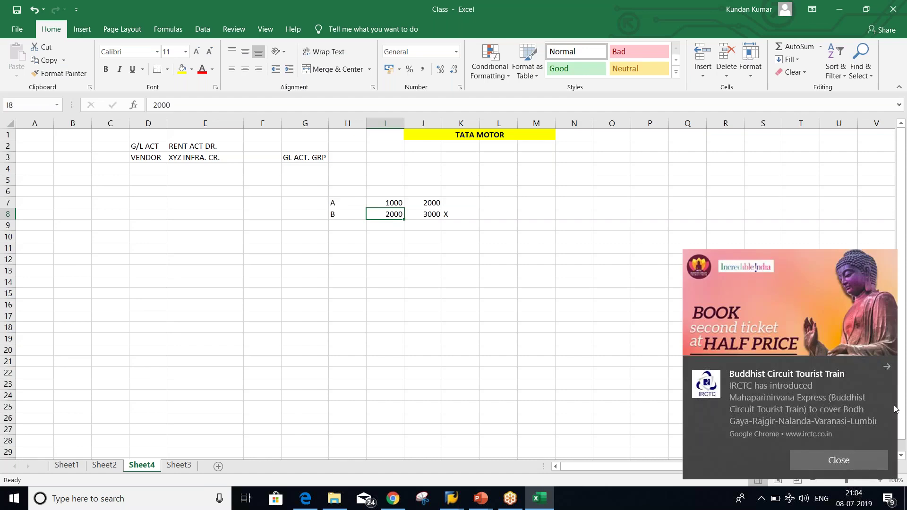
pyautogui.click(841, 460)
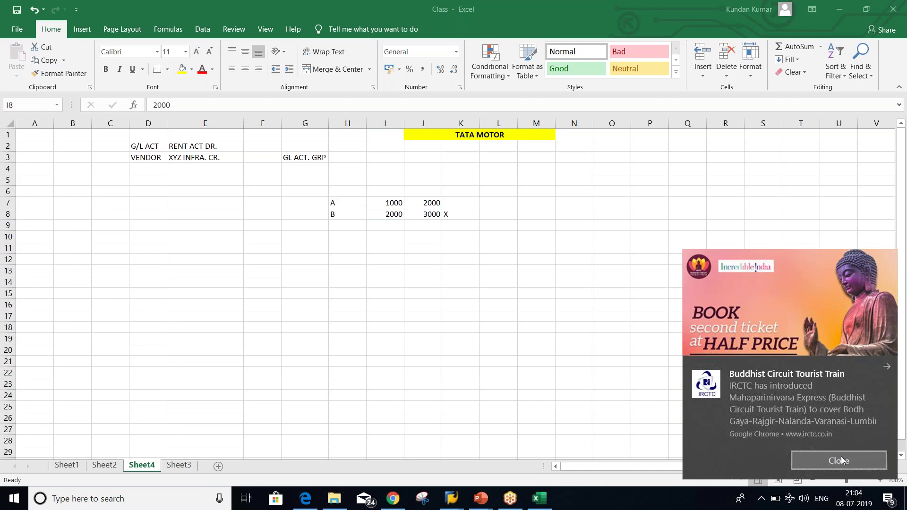
pyautogui.click(359, 214)
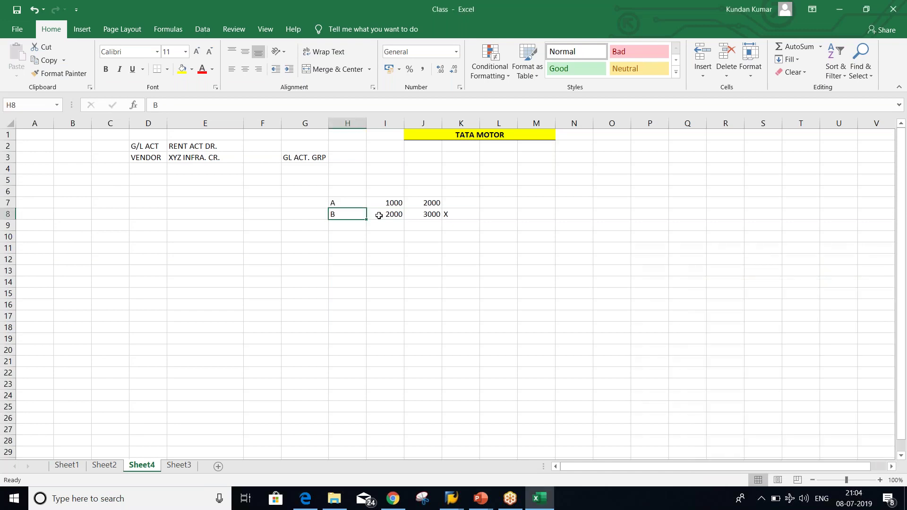
# - Change range B's start in cell I8 from 2000 to 2001
pyautogui.click(390, 215)
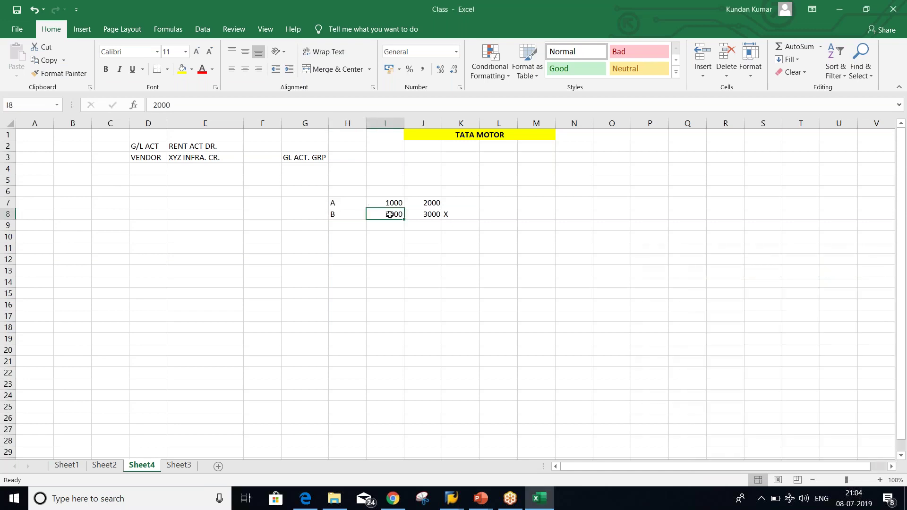
pyautogui.write('2001')
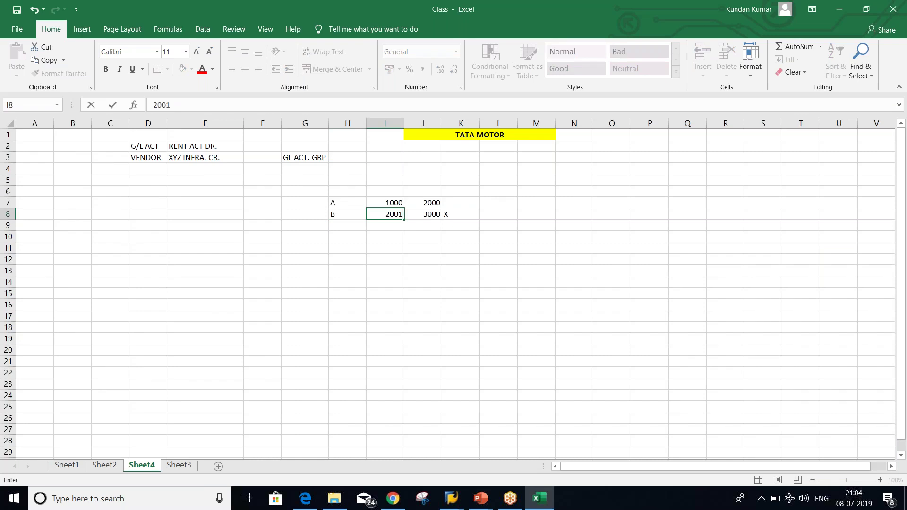
pyautogui.press('Return')
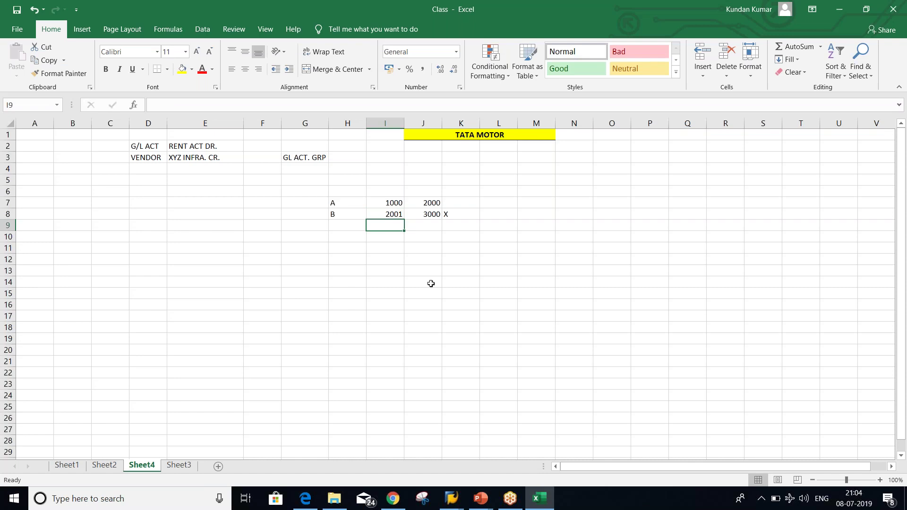
pyautogui.click(455, 499)
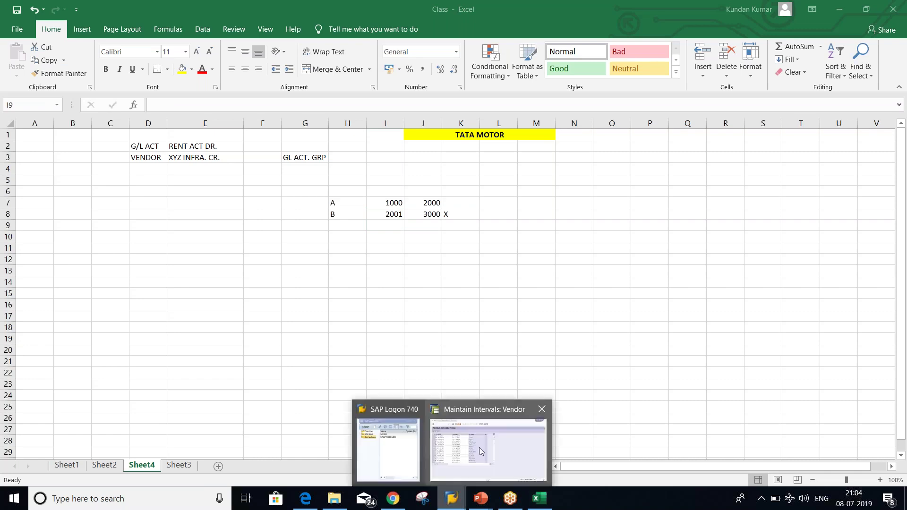
# - Return to Maintain Intervals: Vendor and begin retyping interval 23's From No. digits as 000100
pyautogui.click(479, 447)
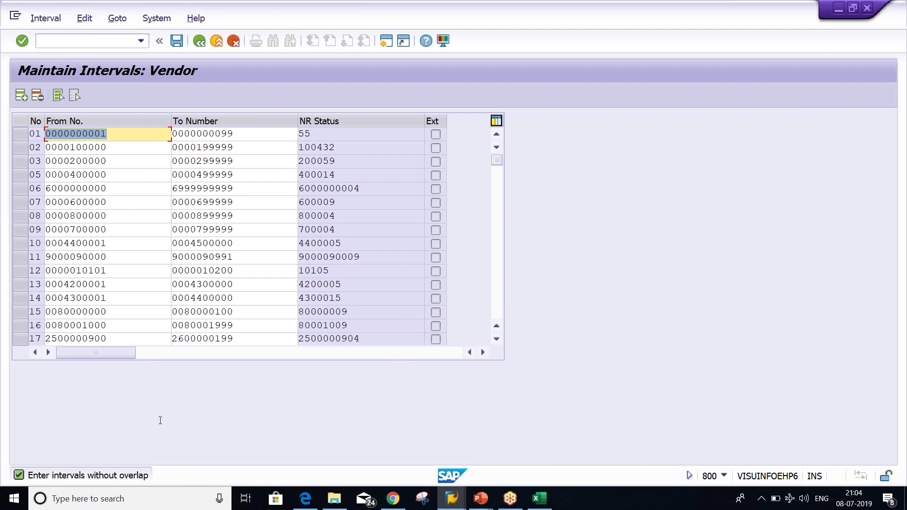
pyautogui.click(500, 267)
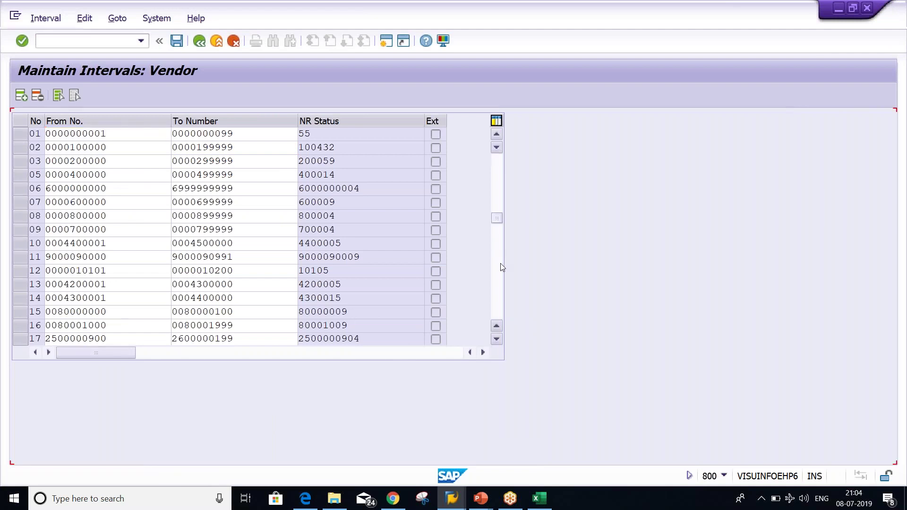
pyautogui.click(501, 263)
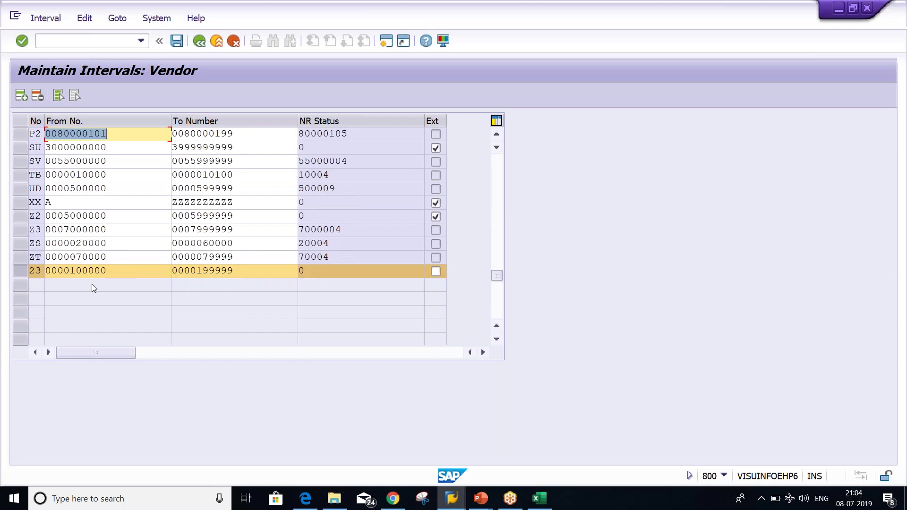
pyautogui.moveTo(115, 273); pyautogui.dragTo(70, 270)
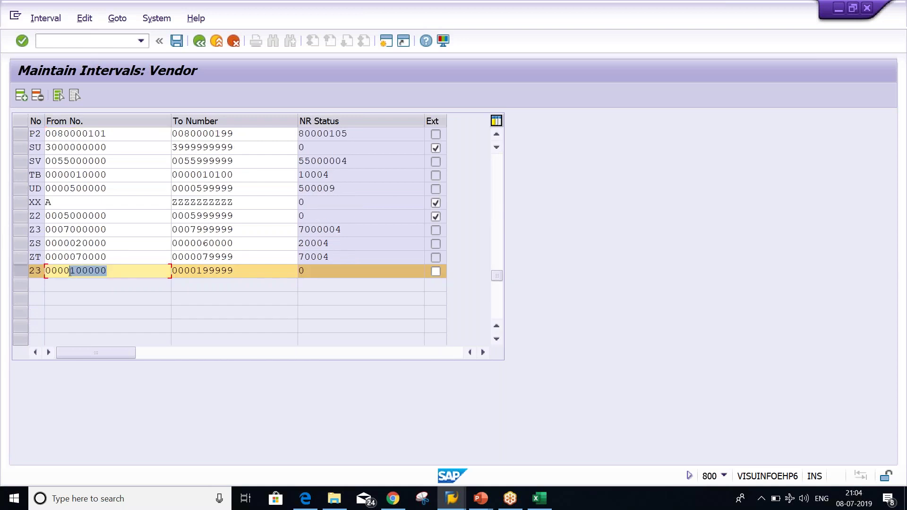
pyautogui.press('BackSpace')
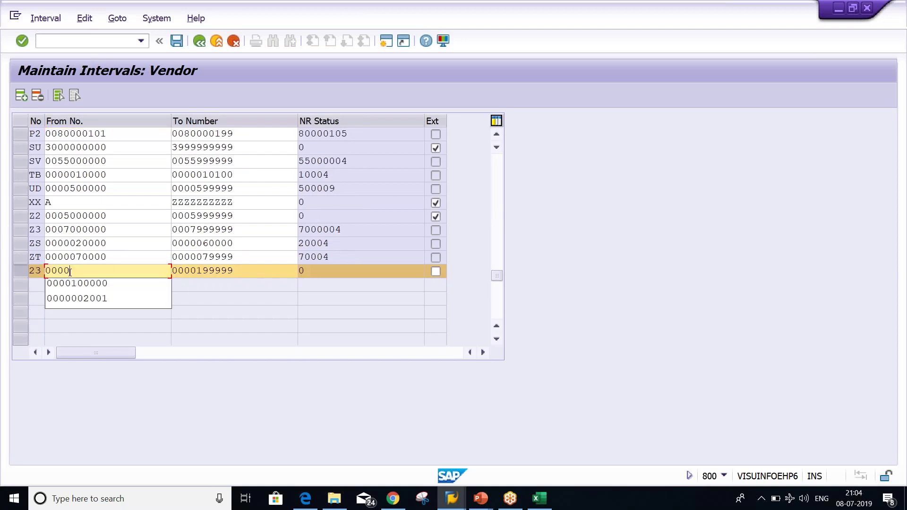
pyautogui.write('00')
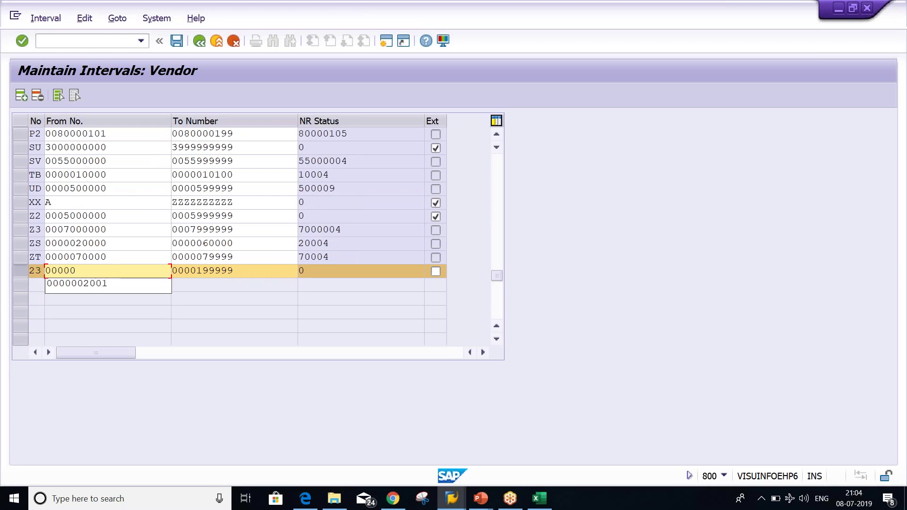
pyautogui.write('00')
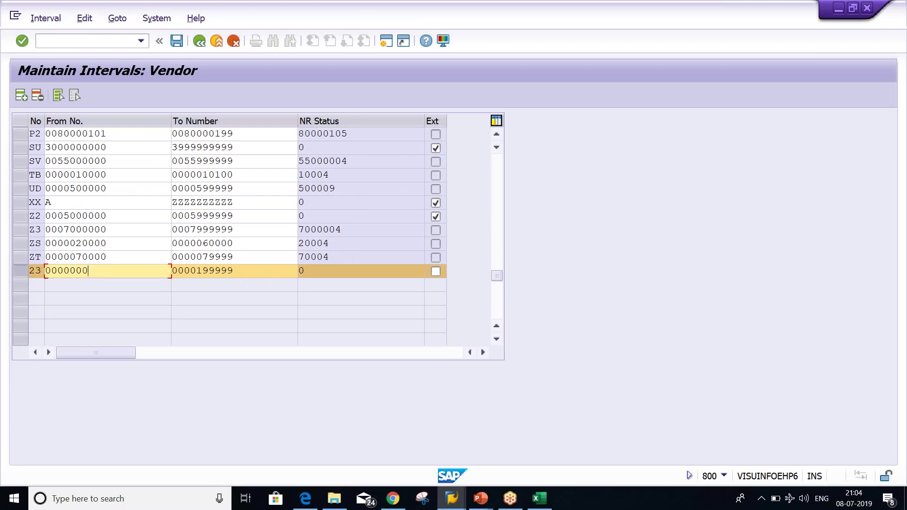
pyautogui.write('100')
pyautogui.press('Left')
pyautogui.press('Left')
pyautogui.press('Left')
pyautogui.press('BackSpace')
pyautogui.write('1')
pyautogui.press('Delete')
pyautogui.write('0')
pyautogui.click(249, 275)
pyautogui.press('BackSpace')
pyautogui.press('BackSpace')
pyautogui.press('BackSpace')
pyautogui.press('BackSpace')
pyautogui.press('BackSpace')
pyautogui.press('BackSpace')
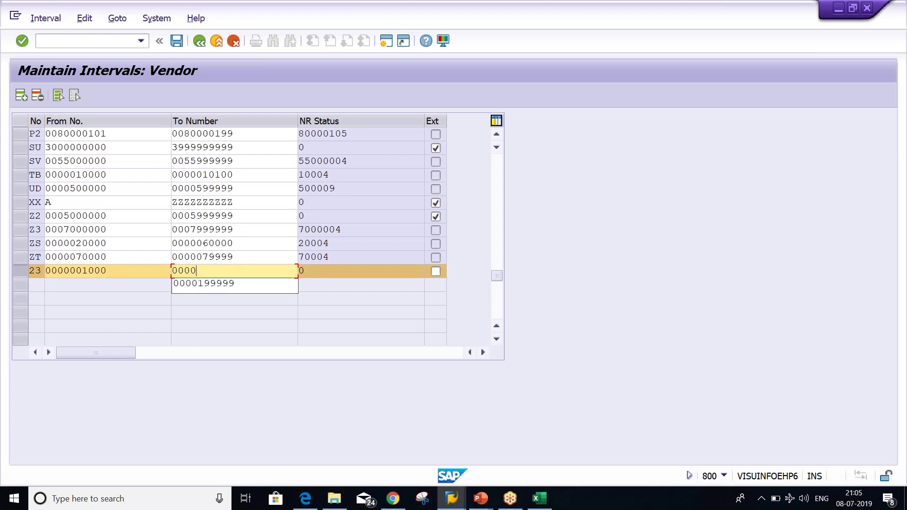
pyautogui.write('001')
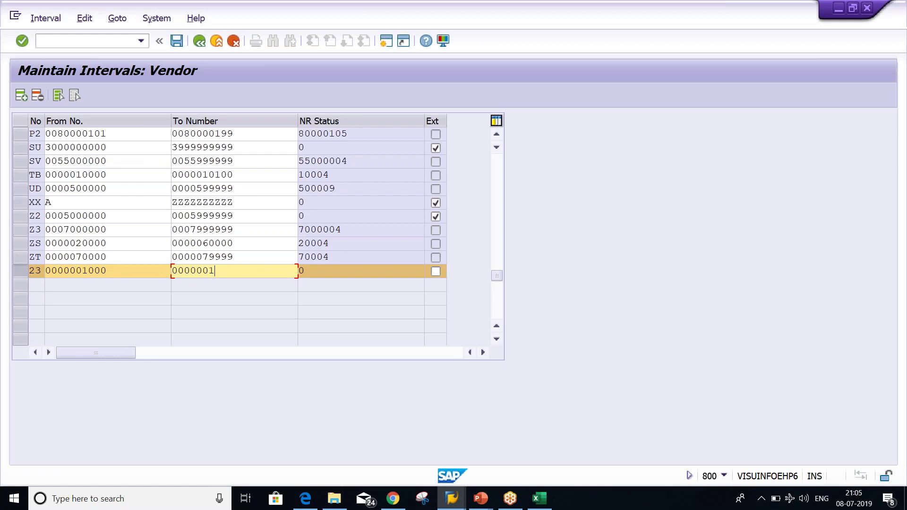
pyautogui.write('999')
pyautogui.hotkey('shift', 'Home')
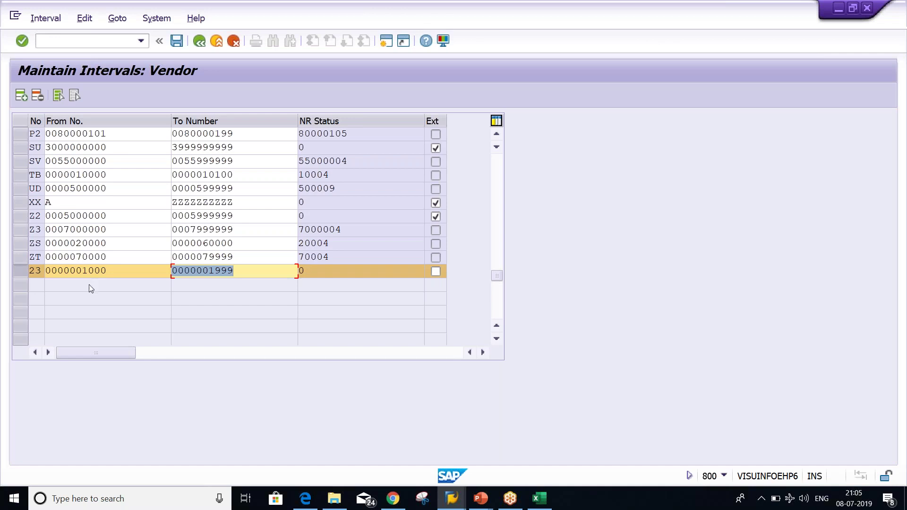
pyautogui.click(127, 270)
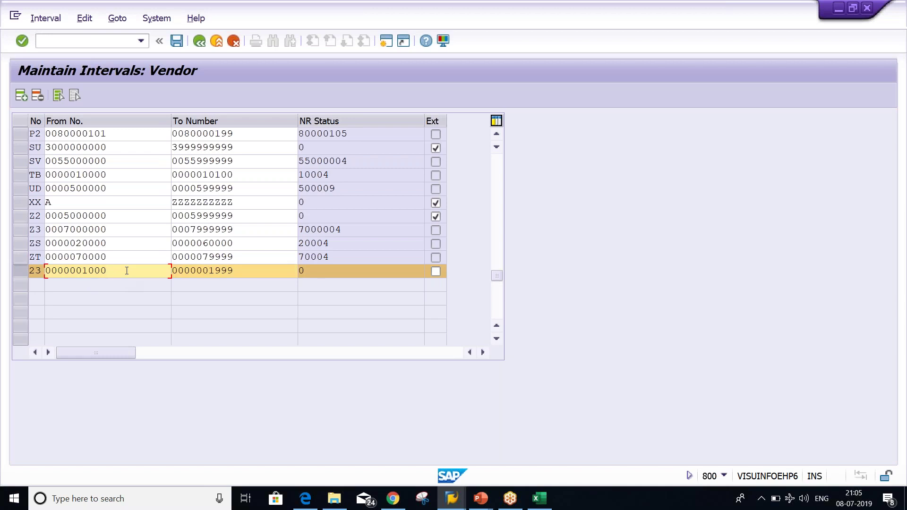
pyautogui.hotkey('ctrl', 's')
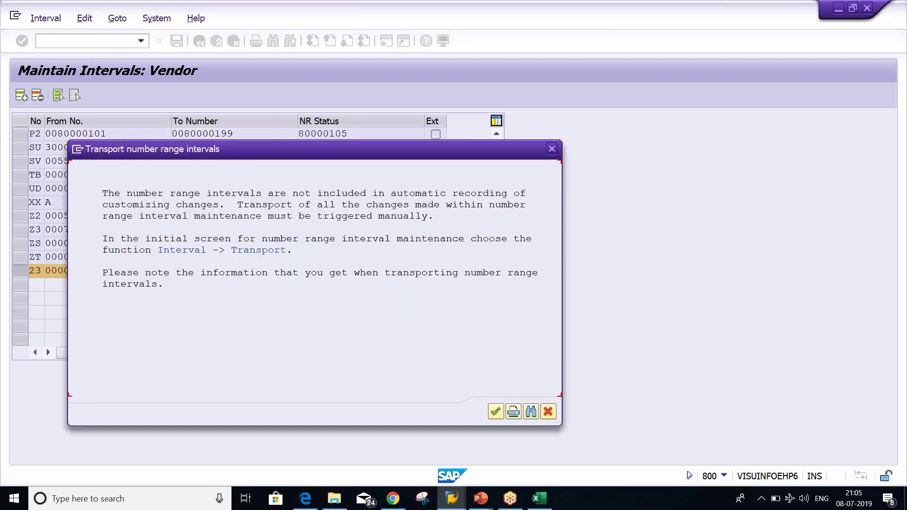
# - Acknowledge the transport notice, return to the top of the vendor intervals, and select interval 02
pyautogui.press('Return')
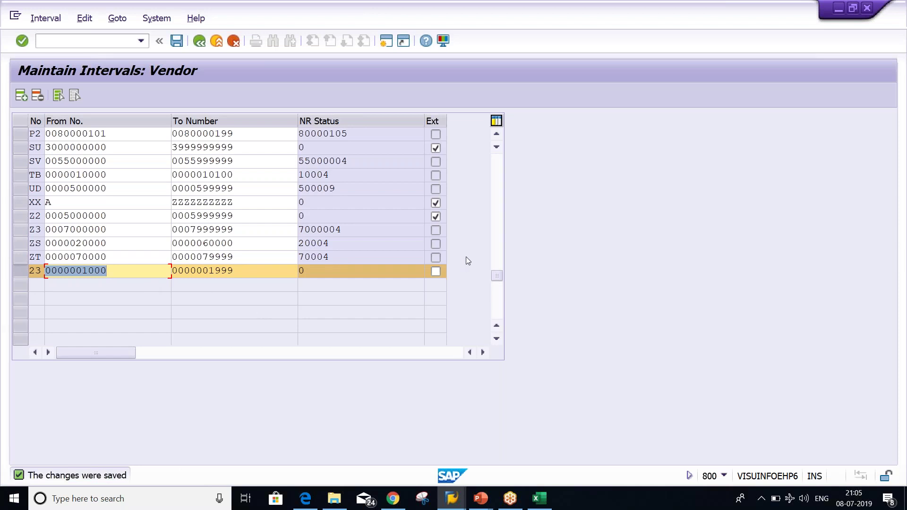
pyautogui.click(496, 206)
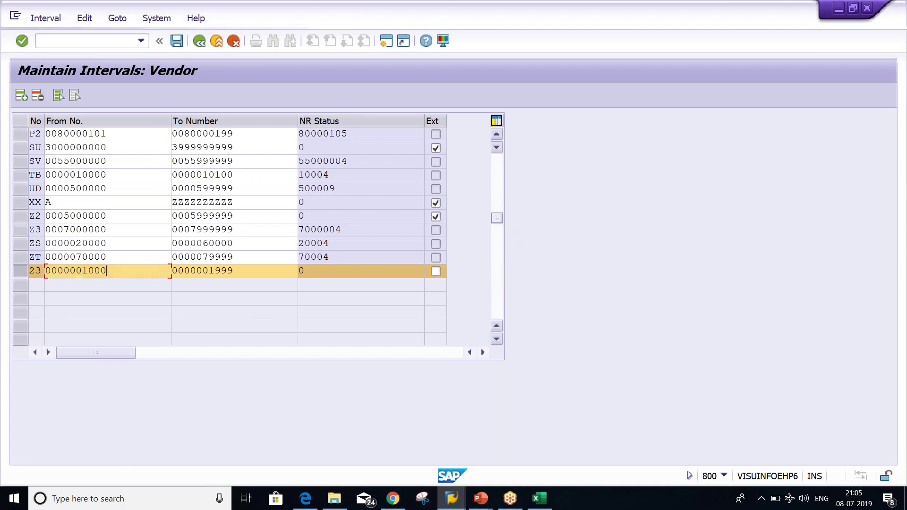
pyautogui.click(500, 172)
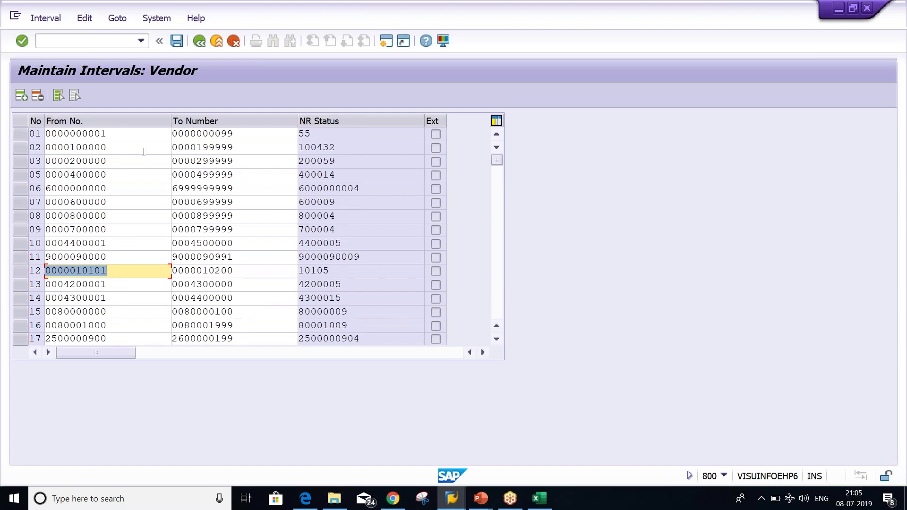
pyautogui.click(19, 152)
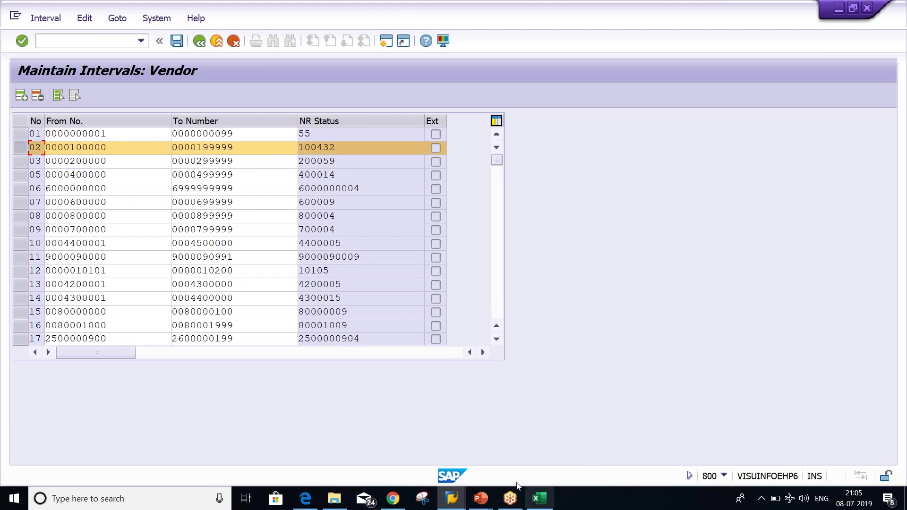
# - Switch to the 11_Account Payable presentation in PowerPoint from its taskbar preview
pyautogui.moveTo(535, 502)
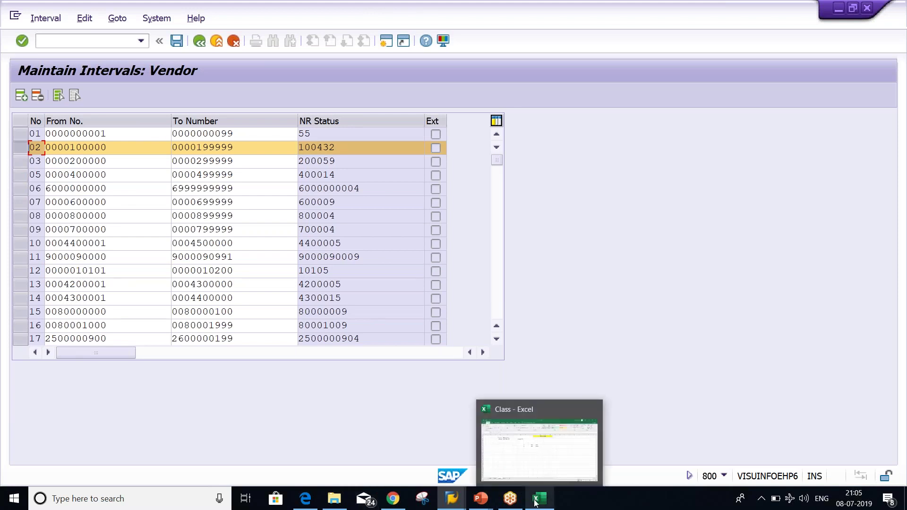
pyautogui.moveTo(488, 501)
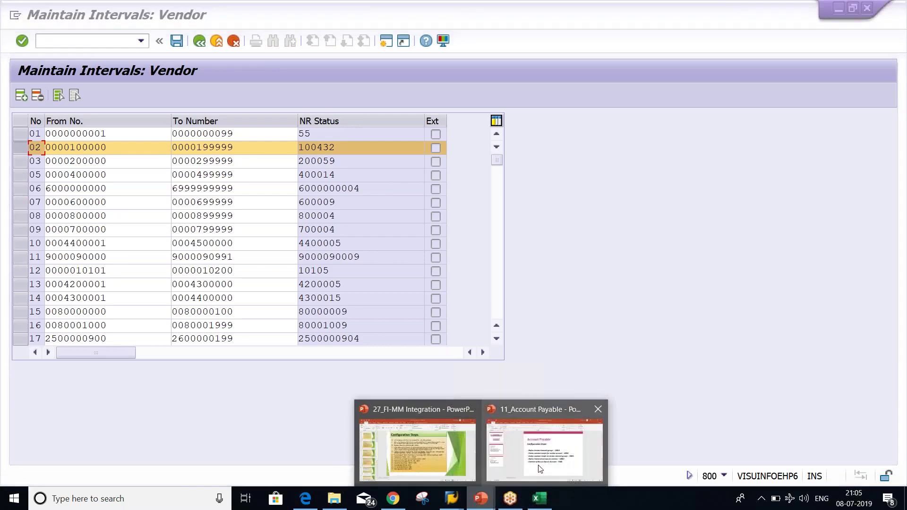
pyautogui.click(546, 448)
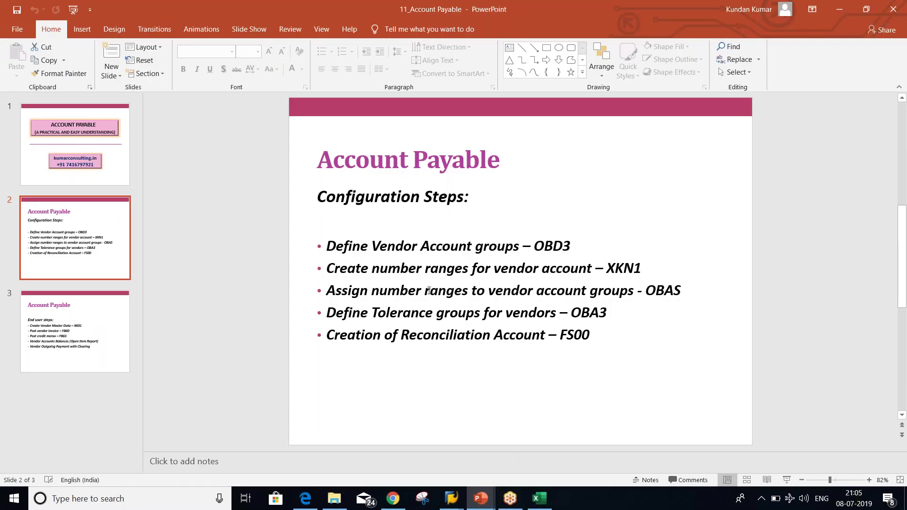
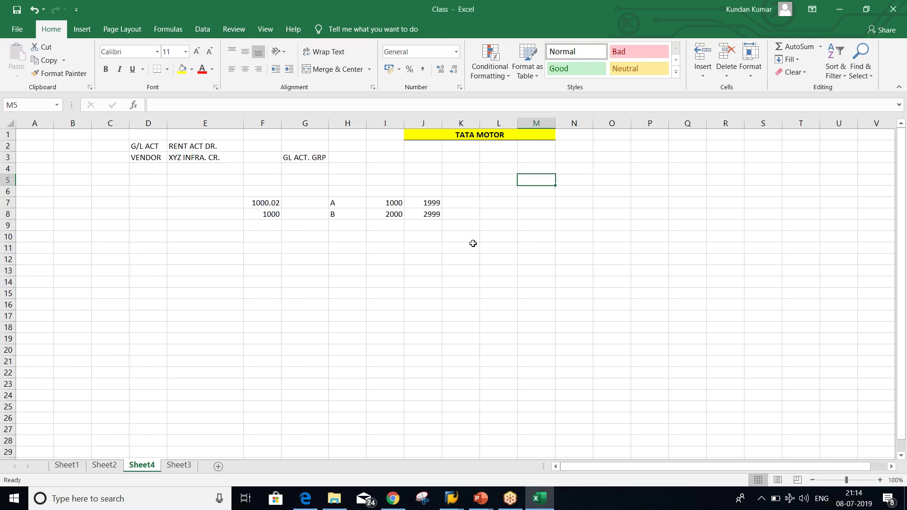
pyautogui.click(493, 189)
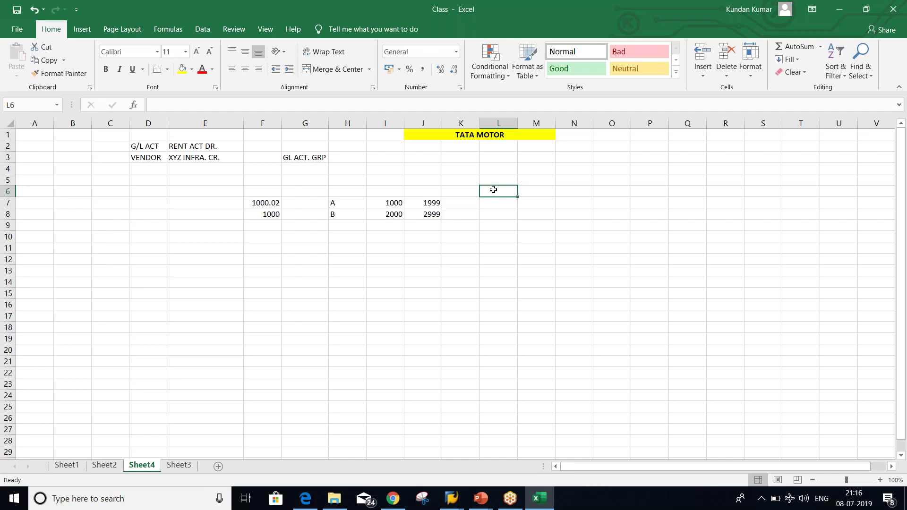
# - Enter the letters A, B, C, D, E, F down cells L4 to L9 and select the list
pyautogui.click(487, 165)
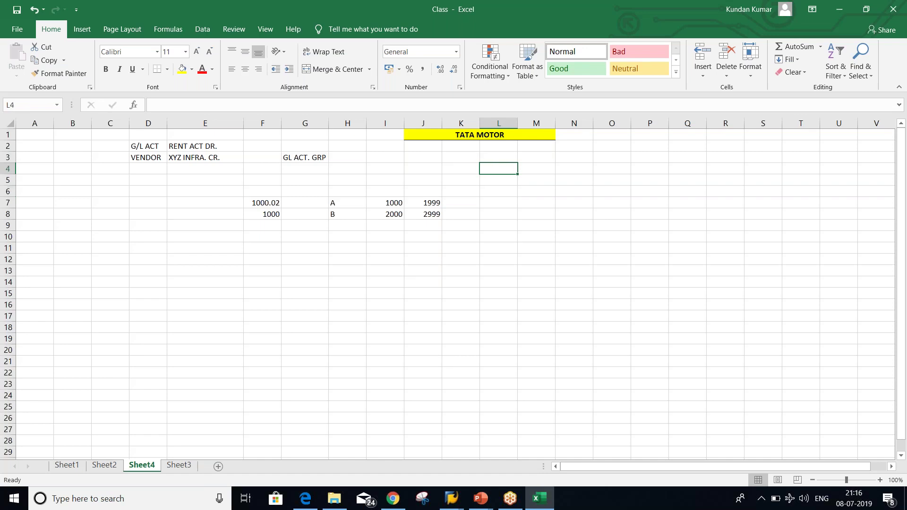
pyautogui.click(457, 172)
pyautogui.click(496, 171)
pyautogui.write('A')
pyautogui.press('Return')
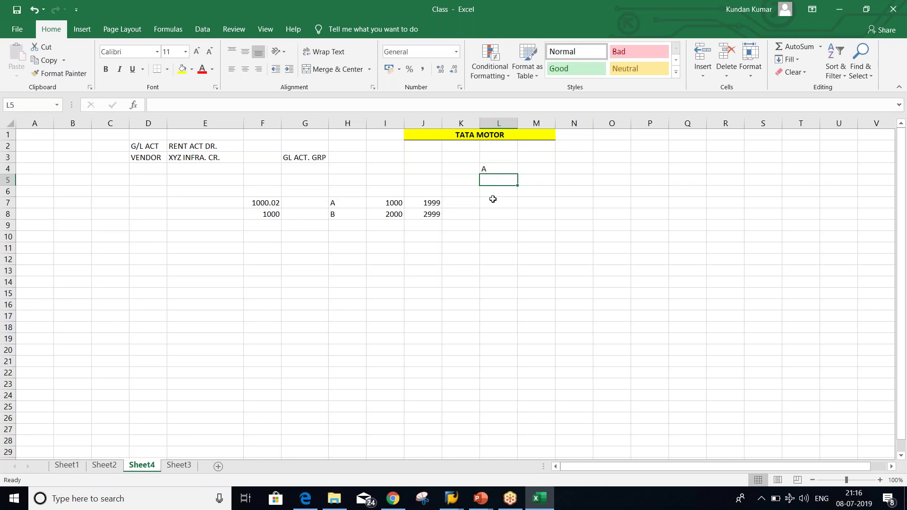
pyautogui.write('B')
pyautogui.press('Return')
pyautogui.write('C')
pyautogui.press('Return')
pyautogui.write('D')
pyautogui.press('Return')
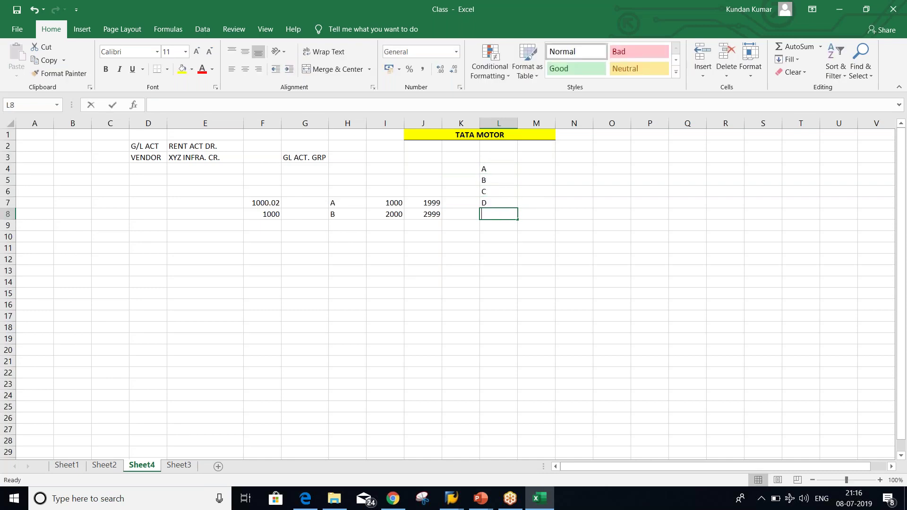
pyautogui.write('E')
pyautogui.press('Return')
pyautogui.write('F')
pyautogui.press('Return')
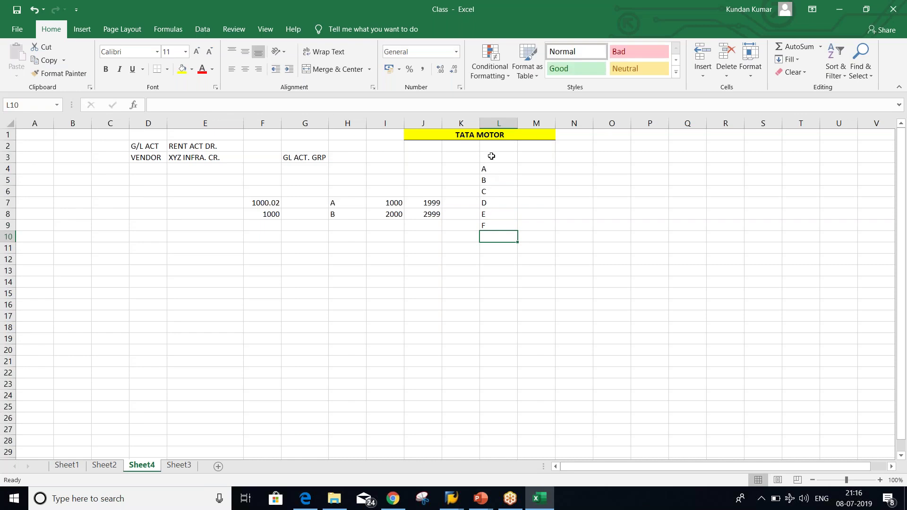
pyautogui.moveTo(489, 161); pyautogui.dragTo(496, 250)
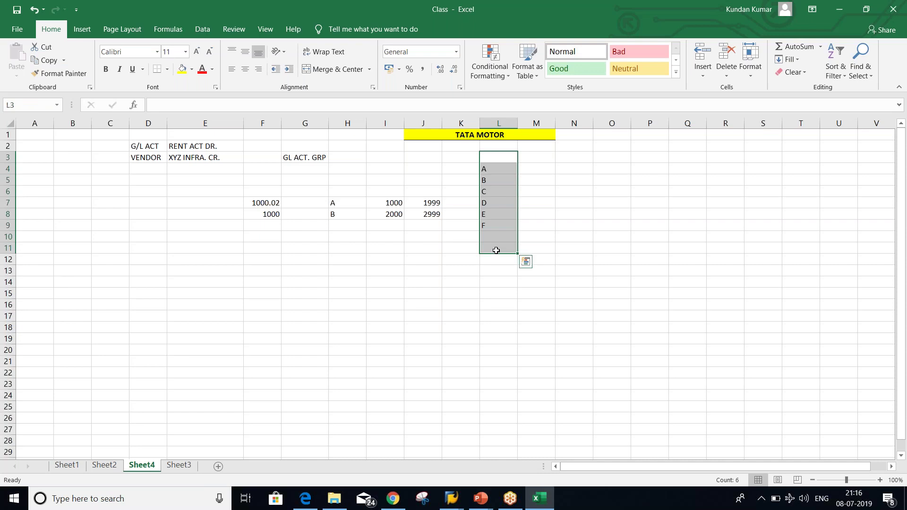
# - Centre the letters in column L and enter 1000, 5000 and 600 in M4:M6
pyautogui.click(246, 73)
pyautogui.click(539, 170)
pyautogui.write('1000')
pyautogui.press('Return')
pyautogui.write('5000')
pyautogui.press('Return')
pyautogui.write('600')
pyautogui.press('Return')
# - Enter 4000, 5000 and 4500 in M7:M9, correcting 45000 to 4500
pyautogui.write('4000')
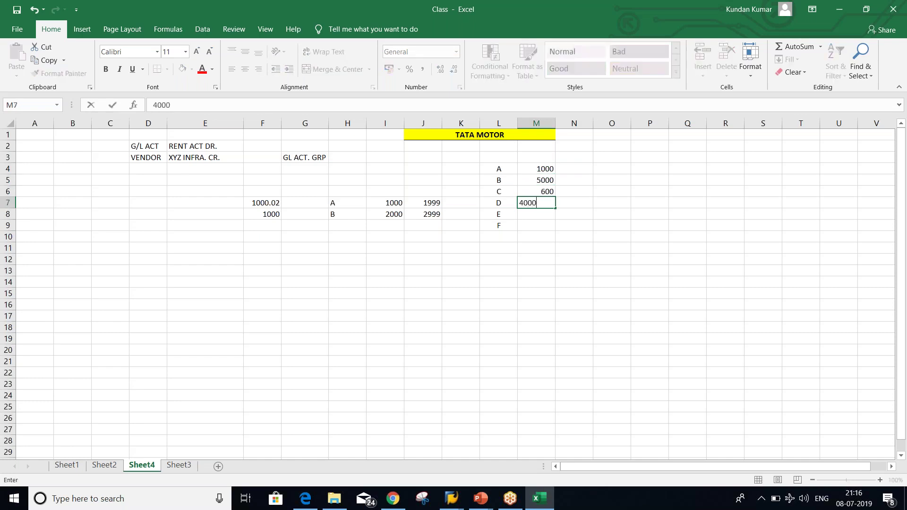
pyautogui.press('Return')
pyautogui.write('5000')
pyautogui.press('Return')
pyautogui.write('45000')
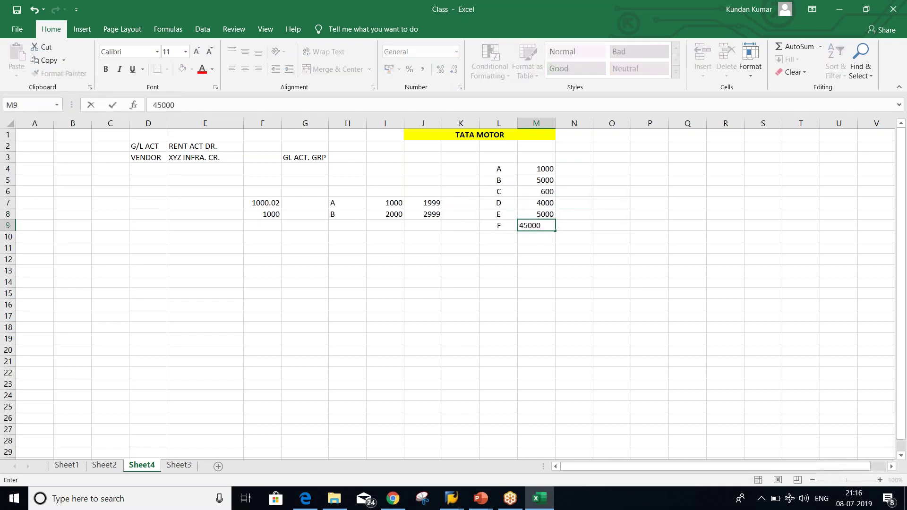
pyautogui.press('BackSpace')
pyautogui.press('Return')
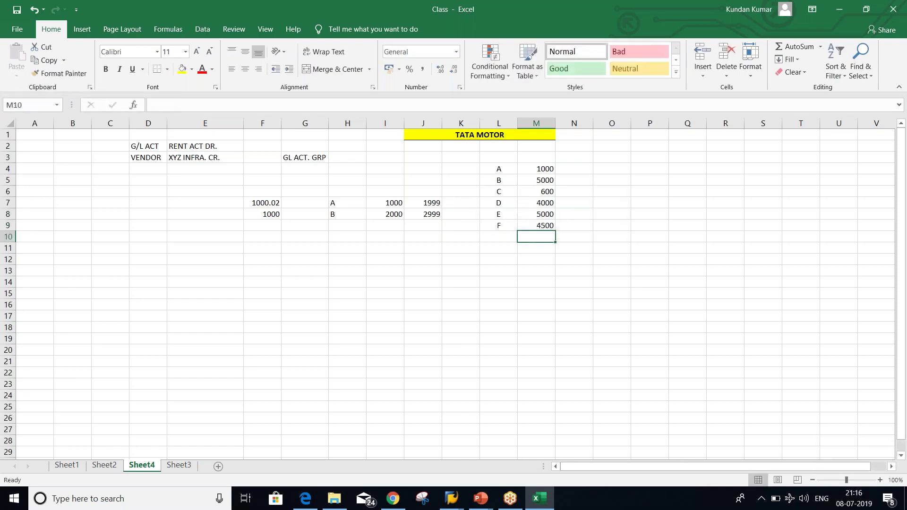
# - Read the sum of amounts M4:M9 and enter the total 20100 in cell M11
pyautogui.click(532, 168)
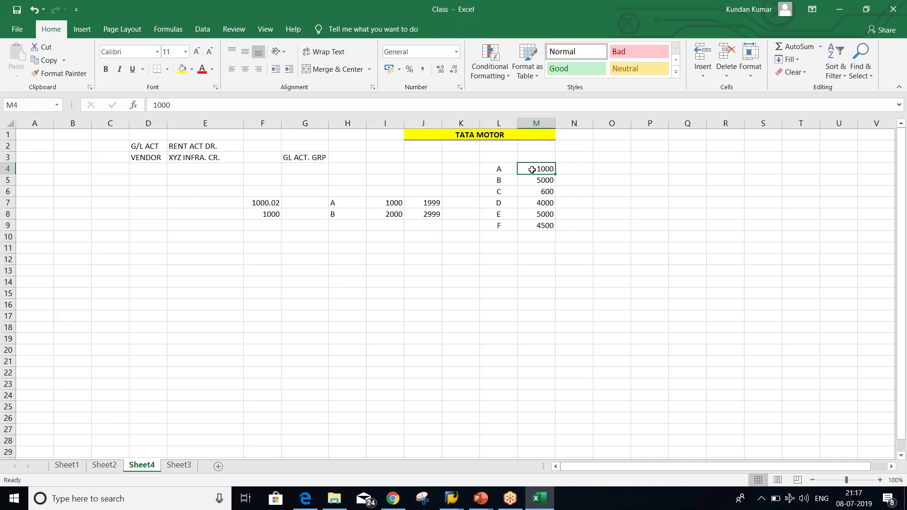
pyautogui.moveTo(531, 170); pyautogui.dragTo(535, 226)
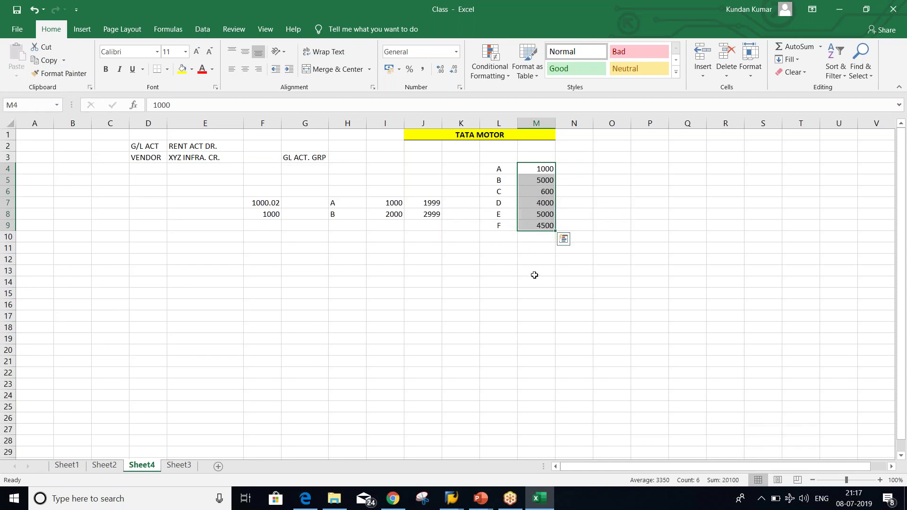
pyautogui.click(532, 249)
pyautogui.write('20100')
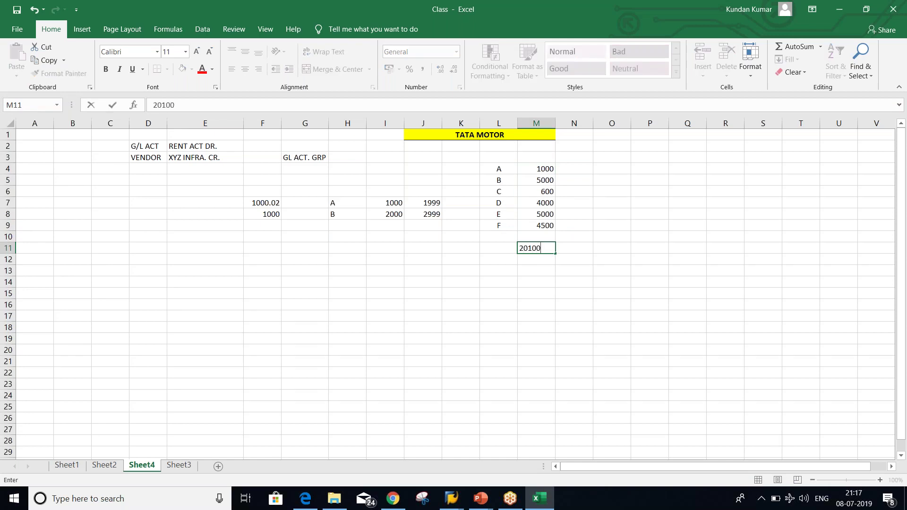
pyautogui.press('Return')
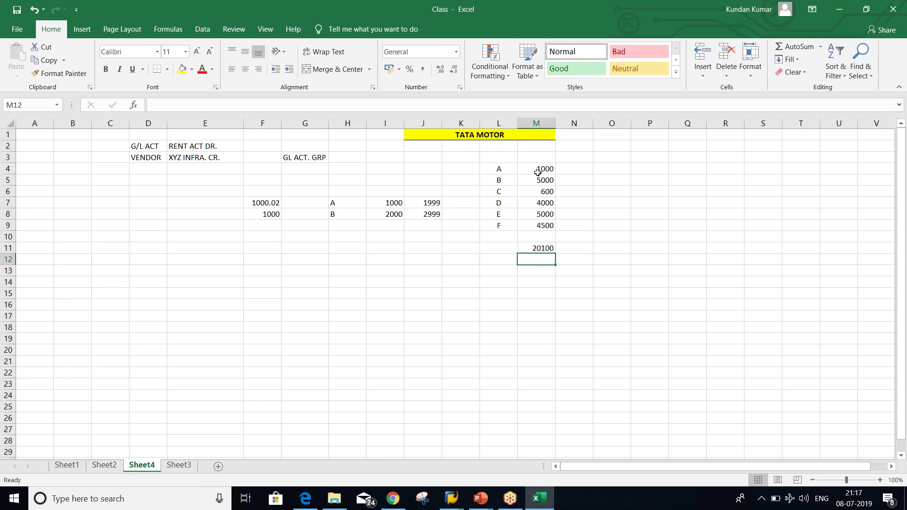
pyautogui.moveTo(537, 169); pyautogui.dragTo(540, 225)
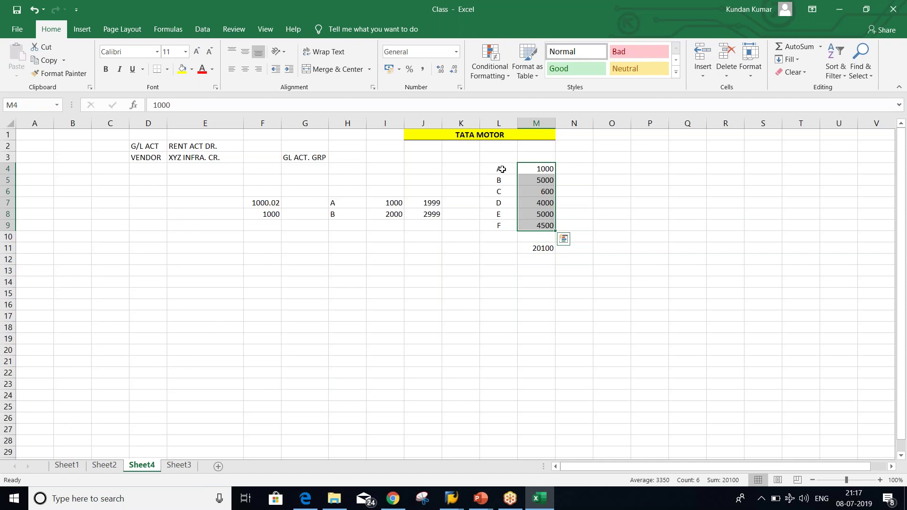
pyautogui.moveTo(502, 168); pyautogui.dragTo(506, 225)
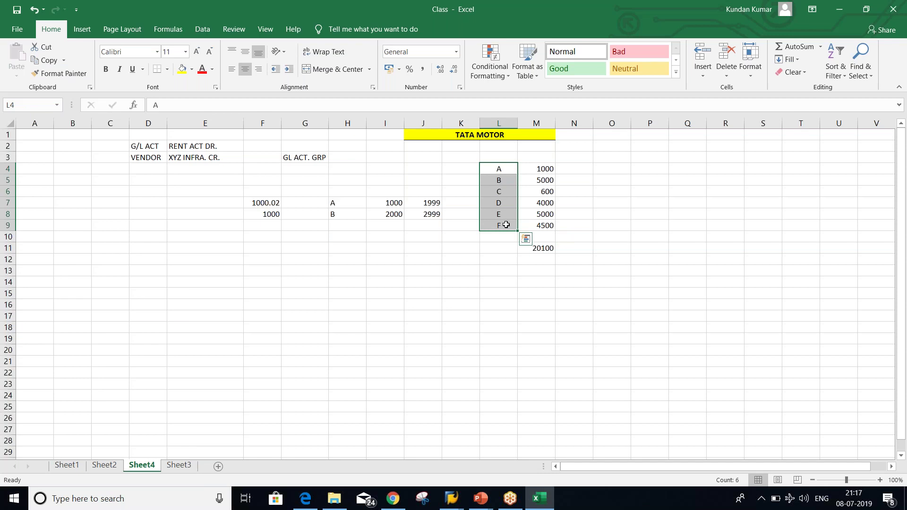
pyautogui.click(550, 249)
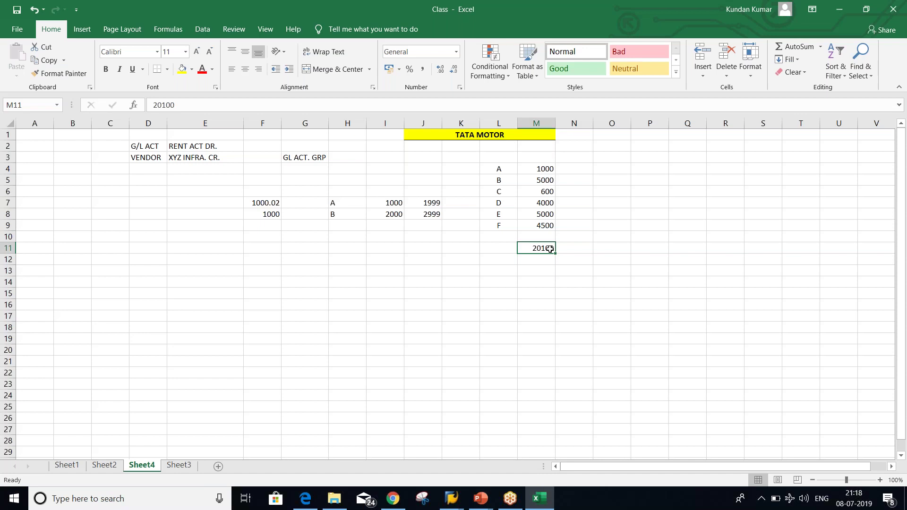
pyautogui.click(458, 169)
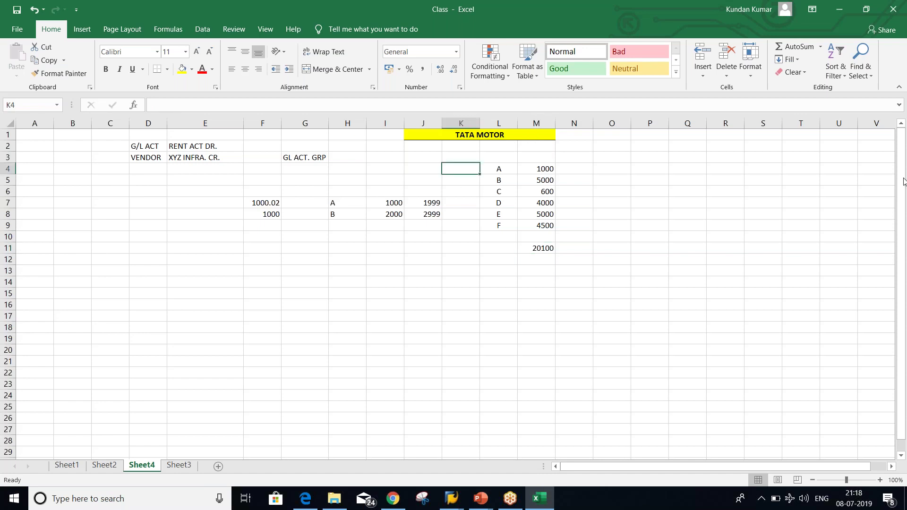
# - Enter 2000 in K4 and fill it down through K9 with Ctrl+D
pyautogui.click(905, 214)
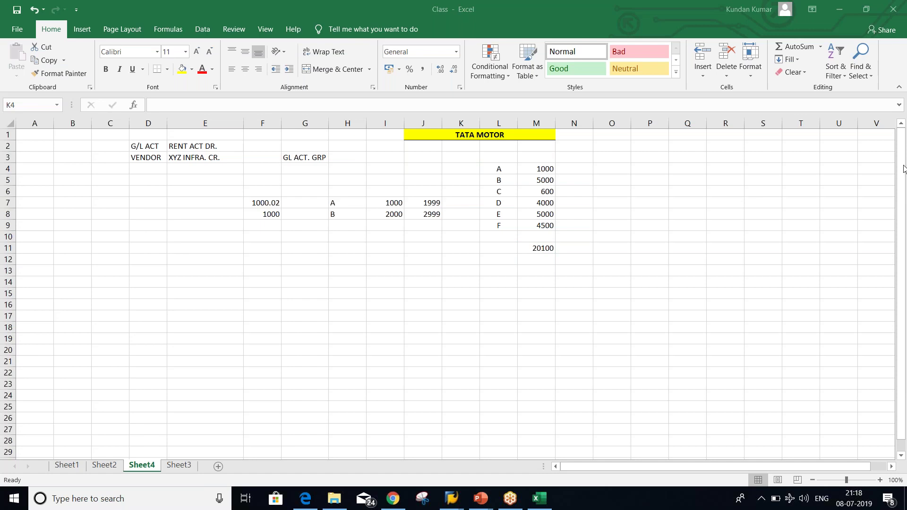
pyautogui.click(457, 172)
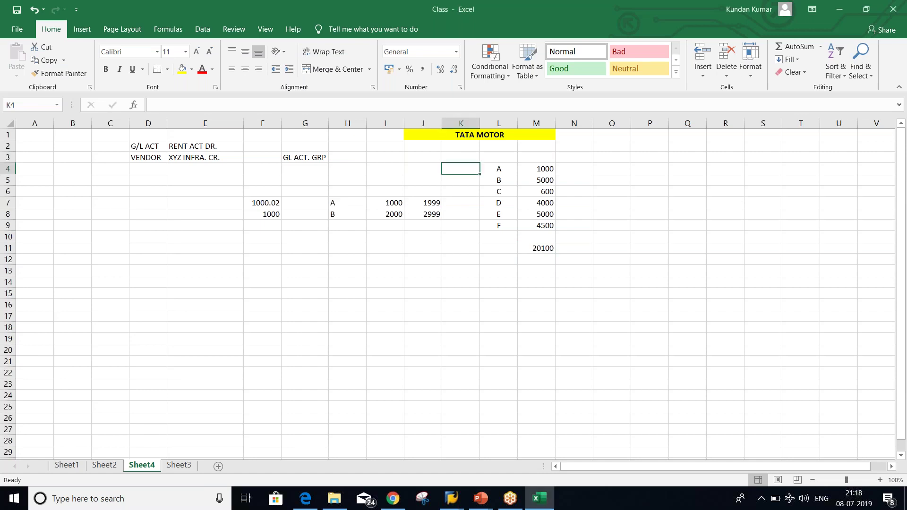
pyautogui.write('2000')
pyautogui.press('Return')
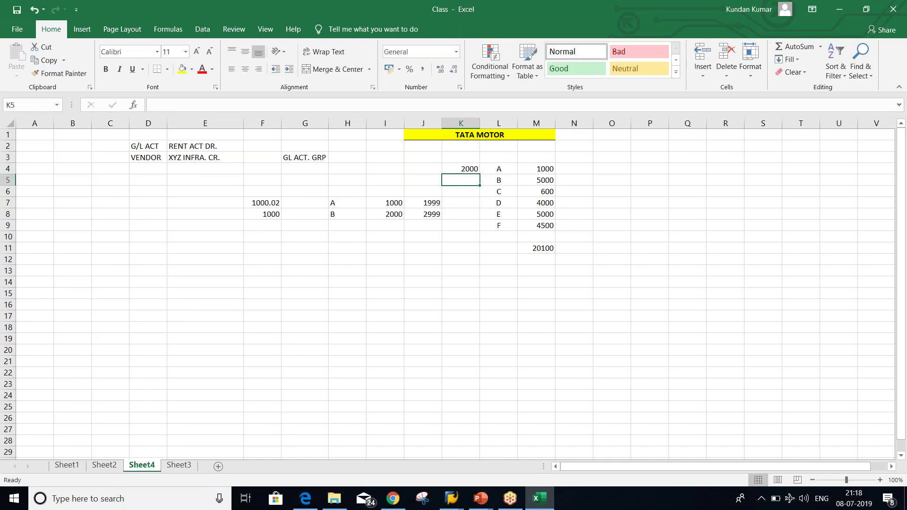
pyautogui.click(457, 169)
pyautogui.hotkey('shift', 'Down')
pyautogui.hotkey('shift', 'Down')
pyautogui.hotkey('shift', 'Down')
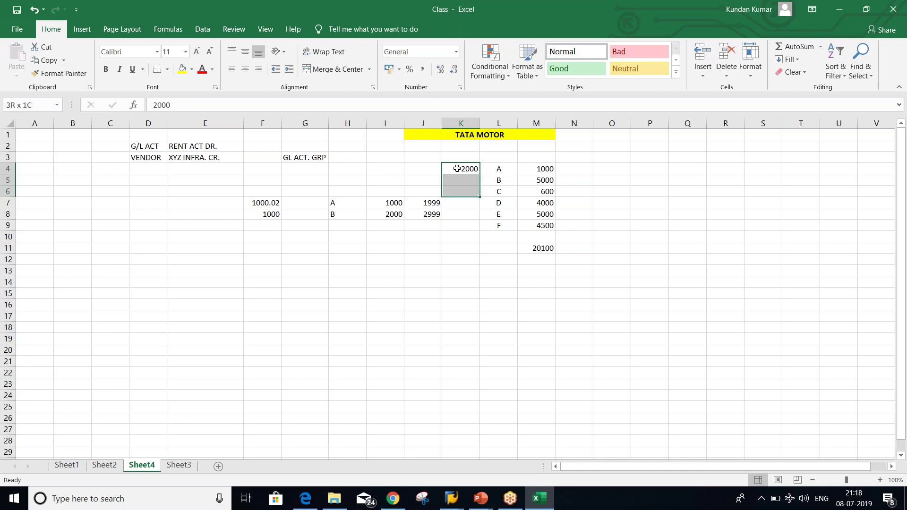
pyautogui.hotkey('shift', 'Down')
pyautogui.hotkey('shift', 'Down')
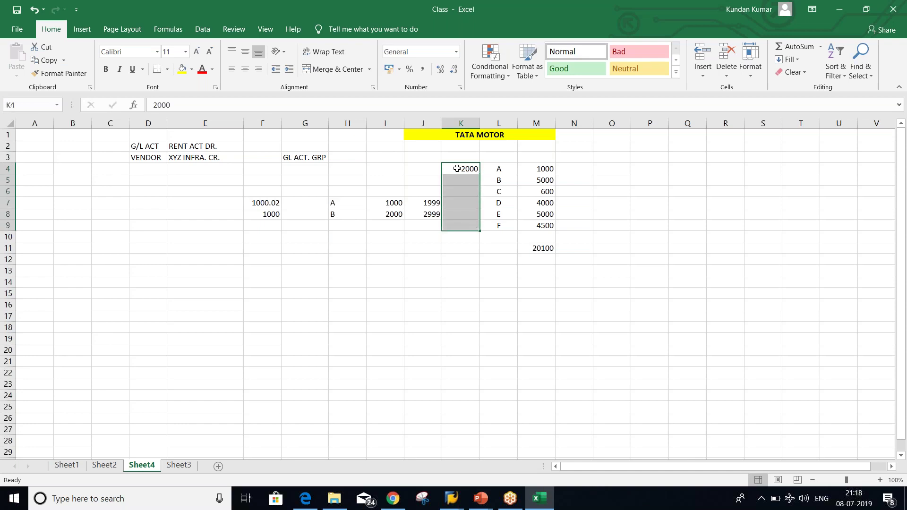
pyautogui.hotkey('ctrl', 'd')
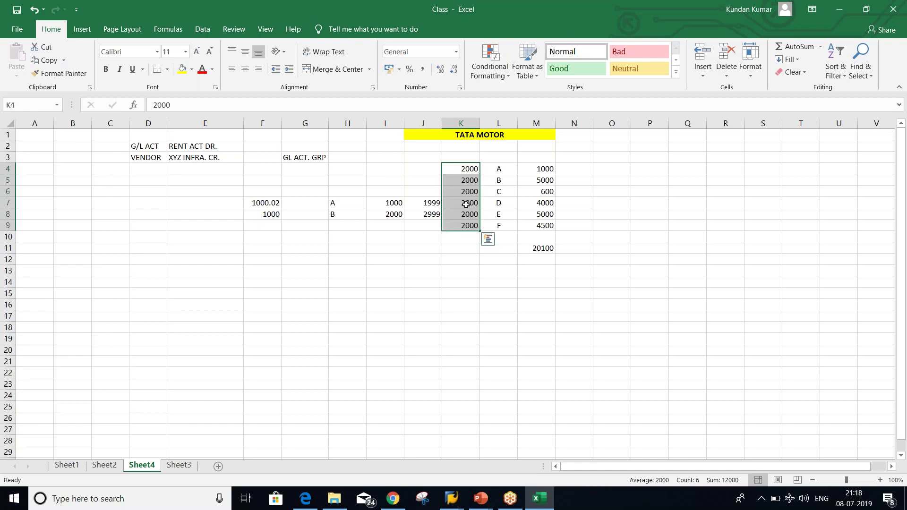
pyautogui.click(464, 171)
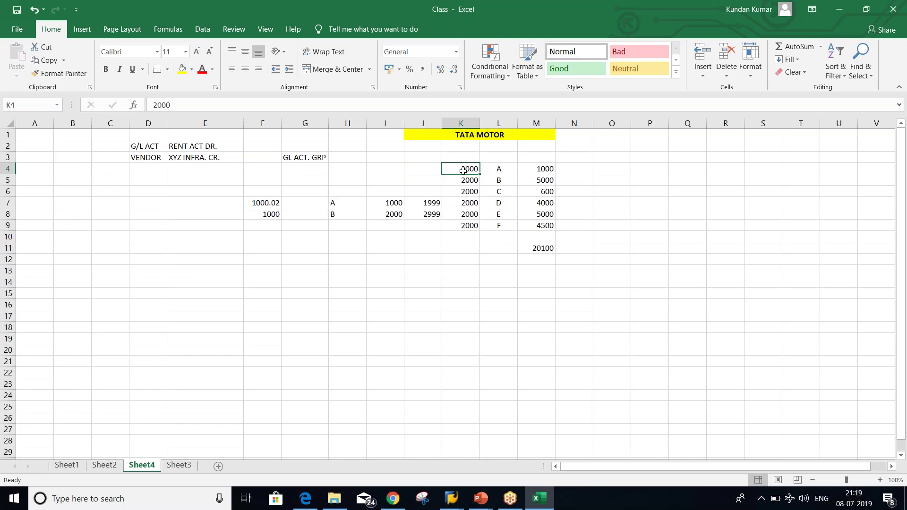
pyautogui.moveTo(493, 169); pyautogui.dragTo(507, 224)
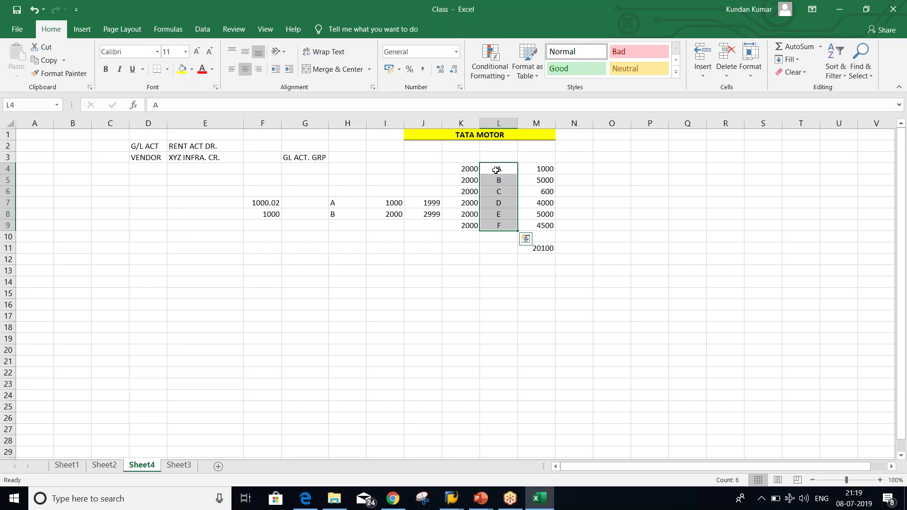
pyautogui.click(461, 168)
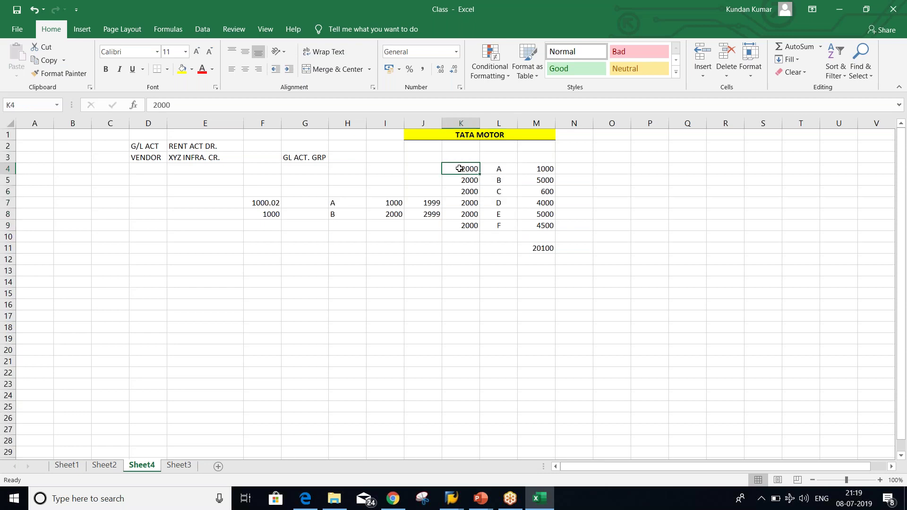
pyautogui.click(497, 171)
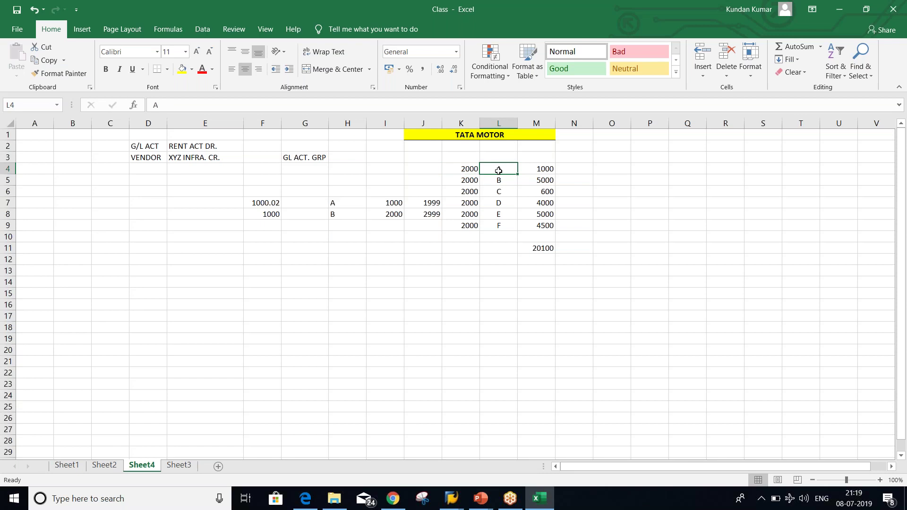
pyautogui.click(533, 169)
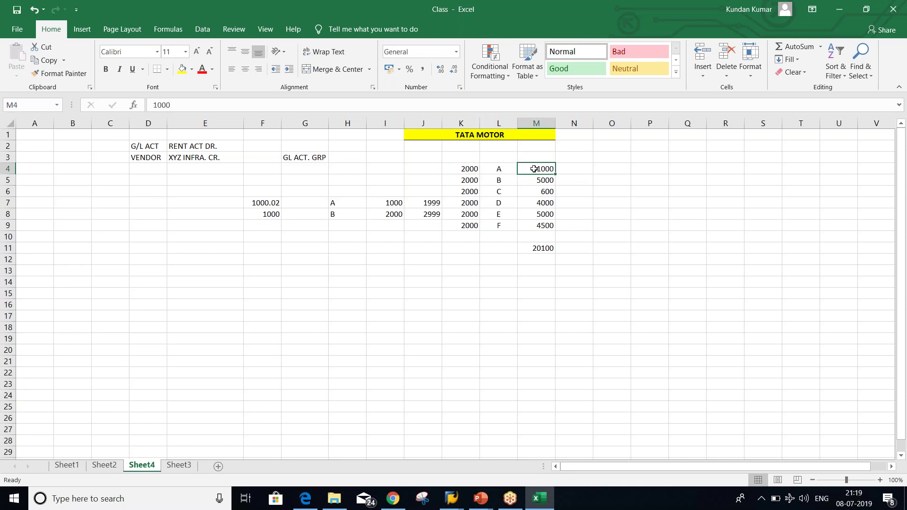
pyautogui.click(493, 171)
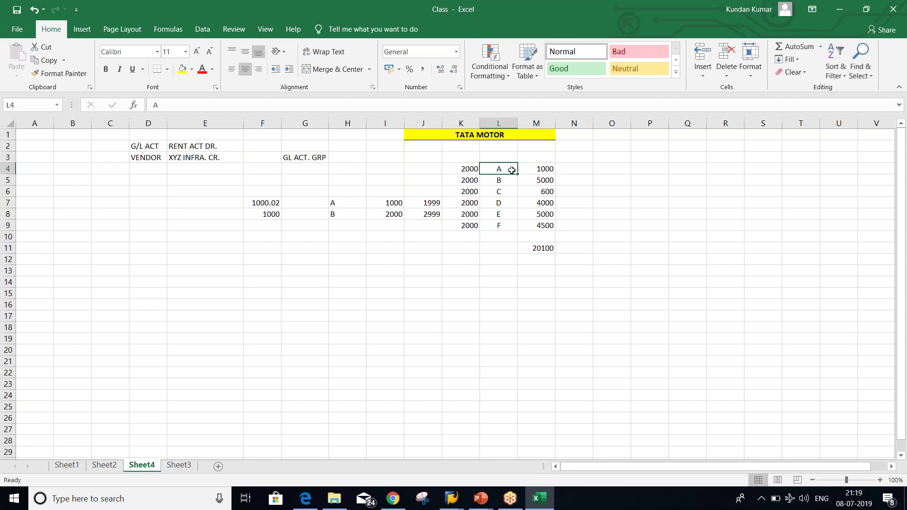
pyautogui.click(465, 169)
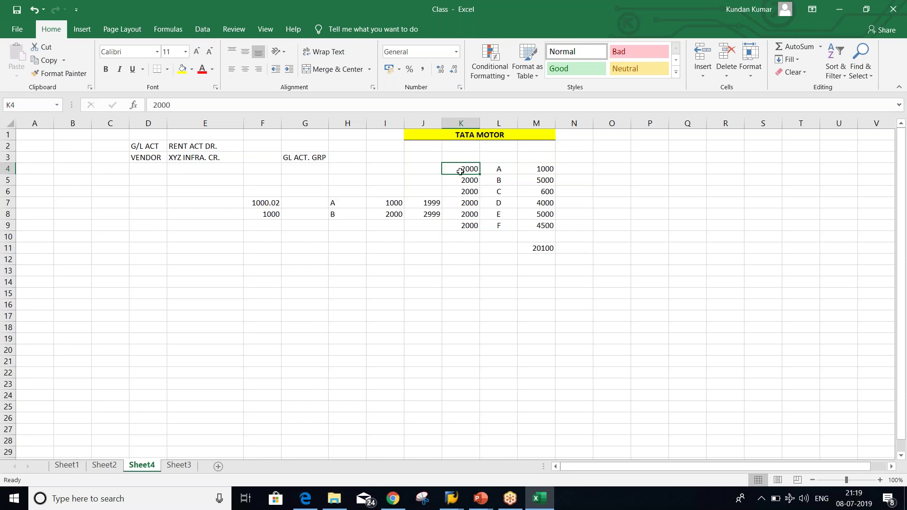
pyautogui.click(543, 180)
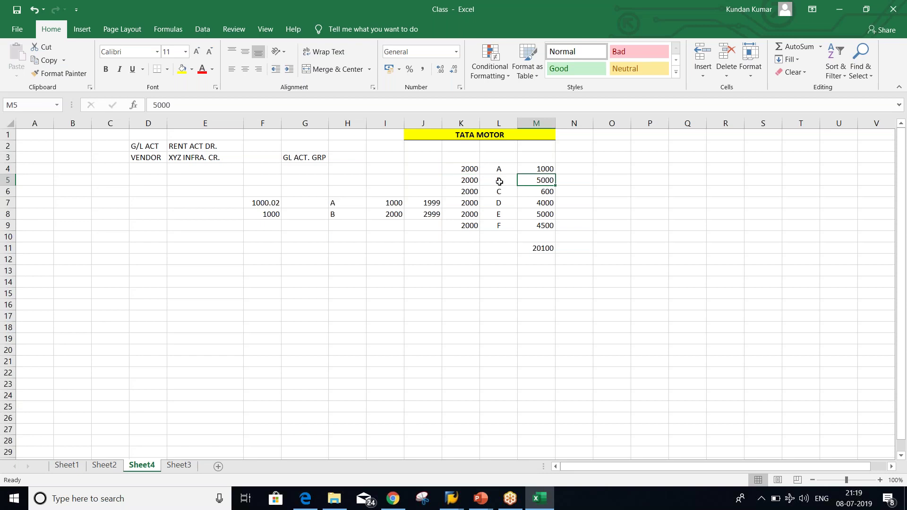
pyautogui.click(499, 182)
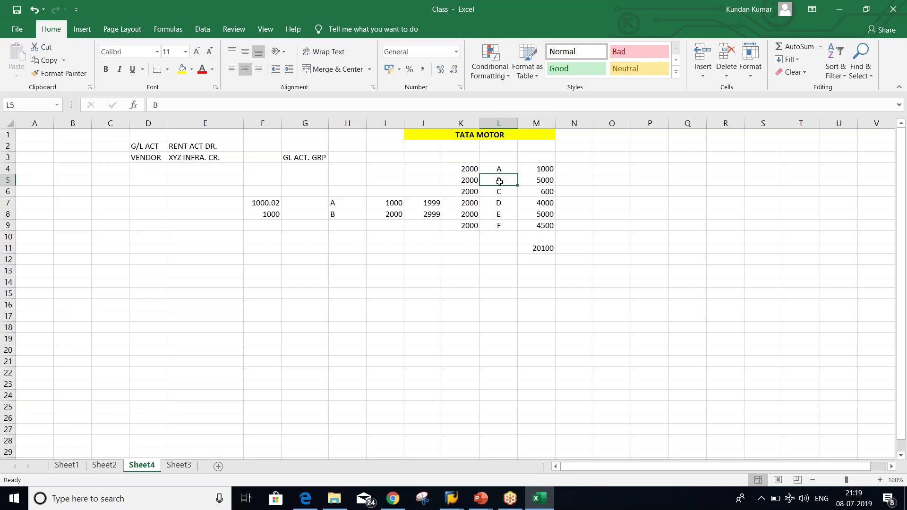
pyautogui.click(468, 181)
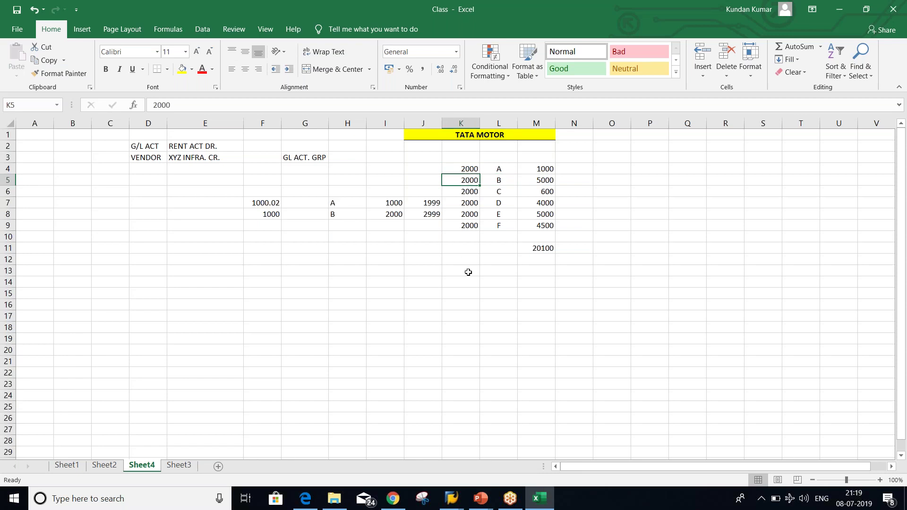
pyautogui.moveTo(536, 172); pyautogui.dragTo(543, 223)
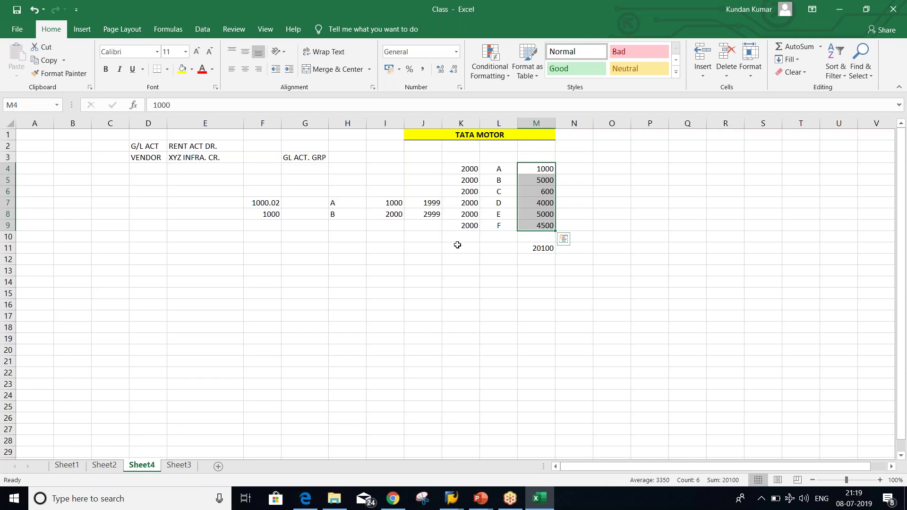
# - Enter the total 20100 in cell K11
pyautogui.click(464, 225)
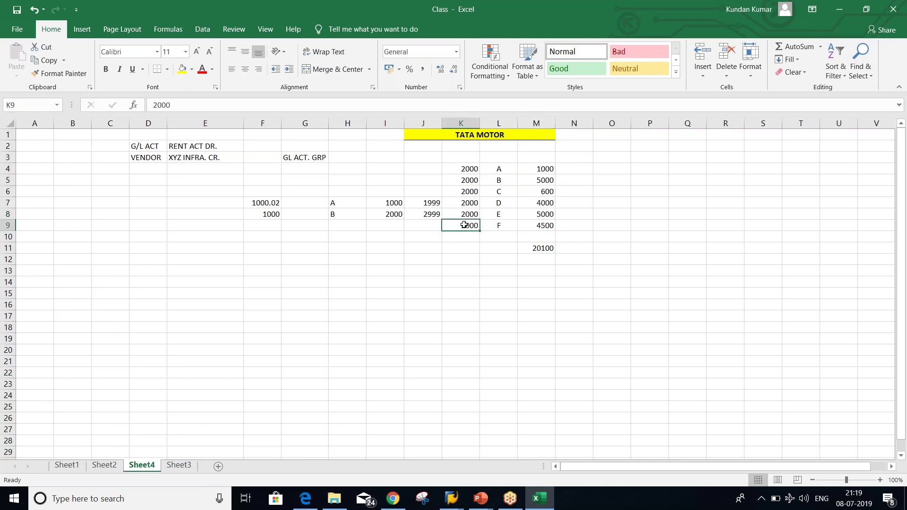
pyautogui.click(461, 249)
pyautogui.write('20100')
pyautogui.press('Return')
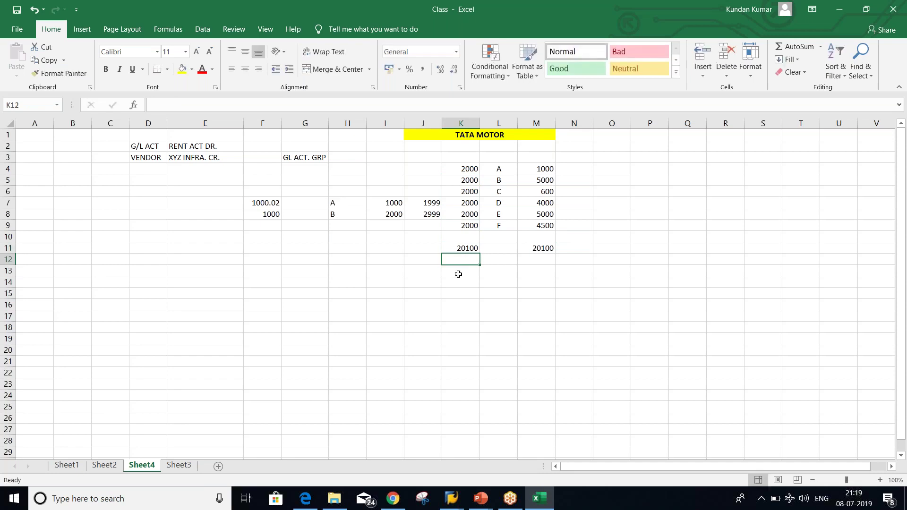
pyautogui.click(462, 248)
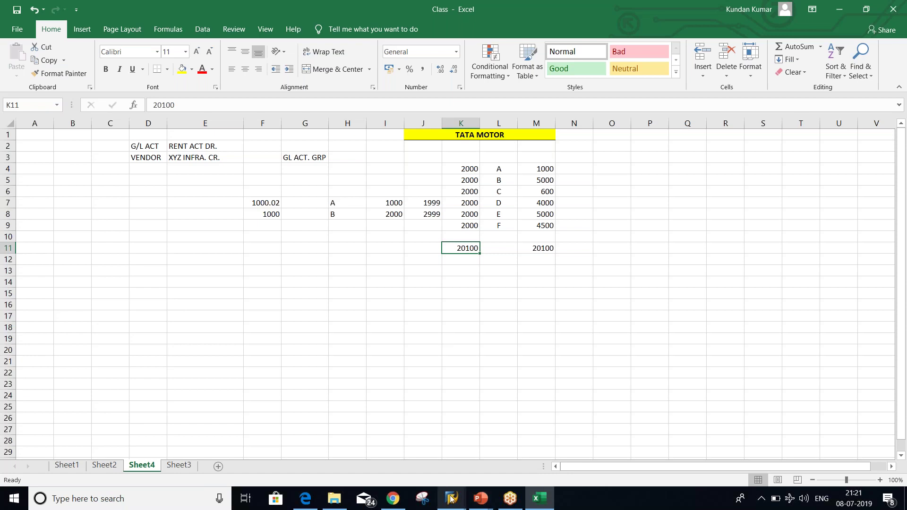
# - Switch back to SAP and return to the Customer/Vendor Tolerances overview
pyautogui.moveTo(451, 498)
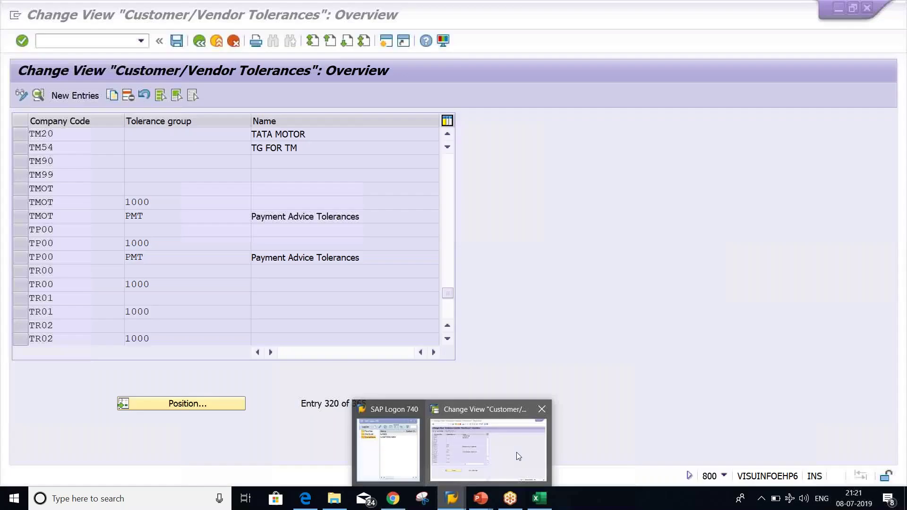
pyautogui.click(517, 452)
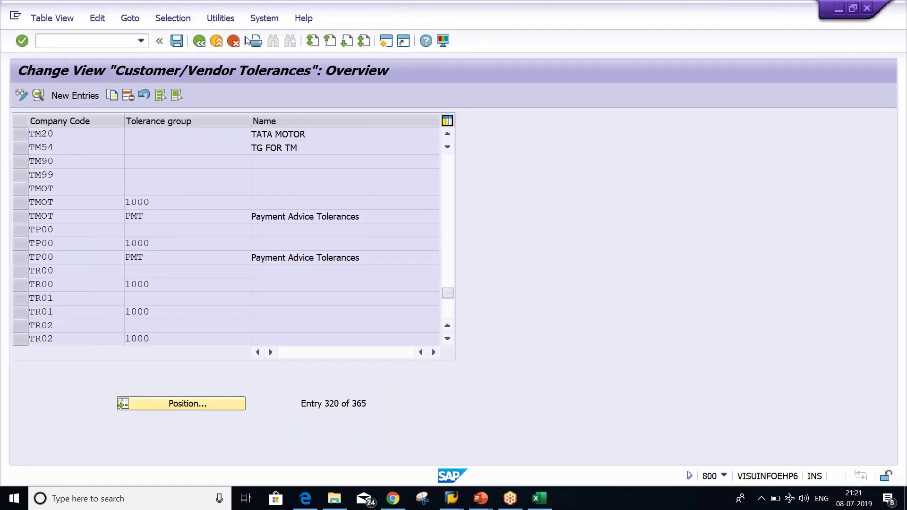
pyautogui.click(200, 43)
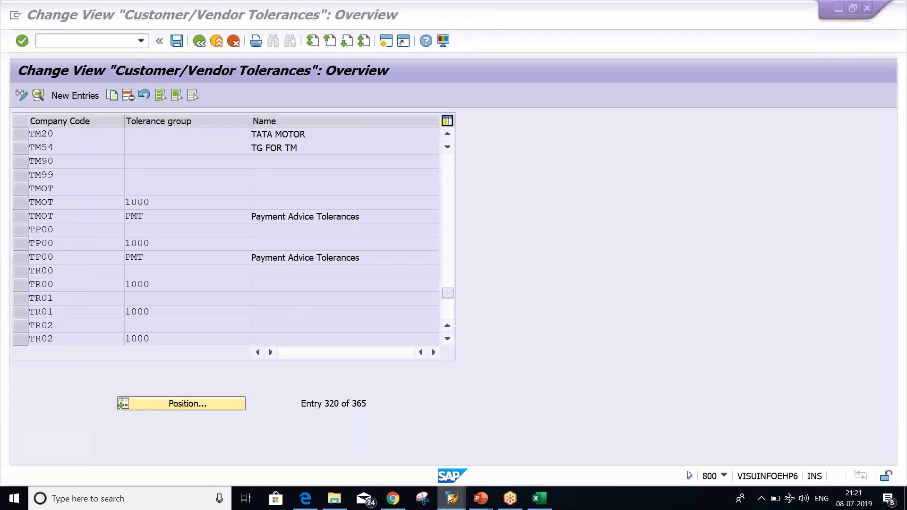
# - Log on to FICO client 800 with the saved user name and password, ending other logons
pyautogui.moveTo(451, 499)
pyautogui.click(380, 448)
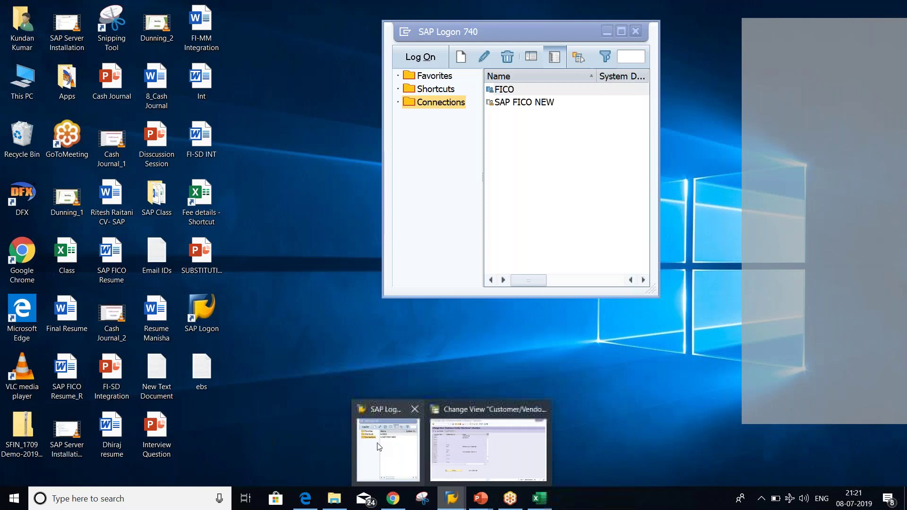
pyautogui.click(379, 447)
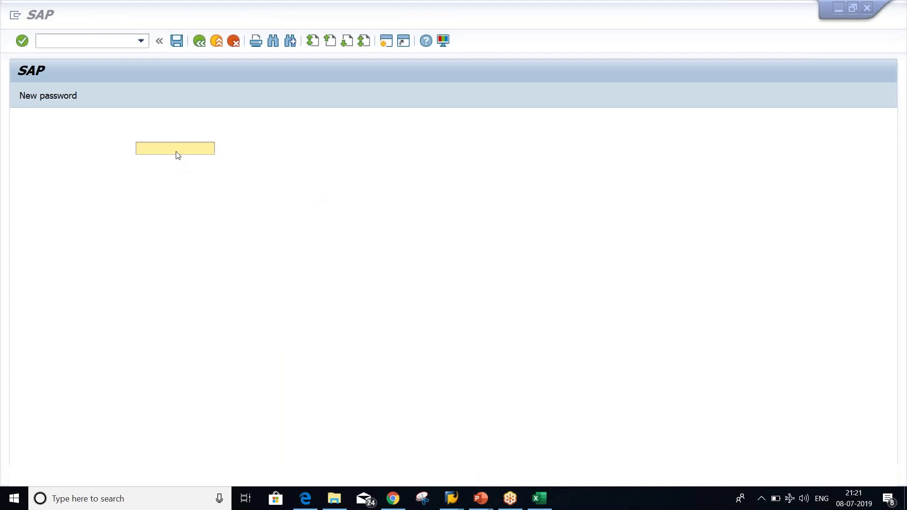
pyautogui.press('BackSpace')
pyautogui.press('Down')
pyautogui.press('Return')
pyautogui.press('capslock')
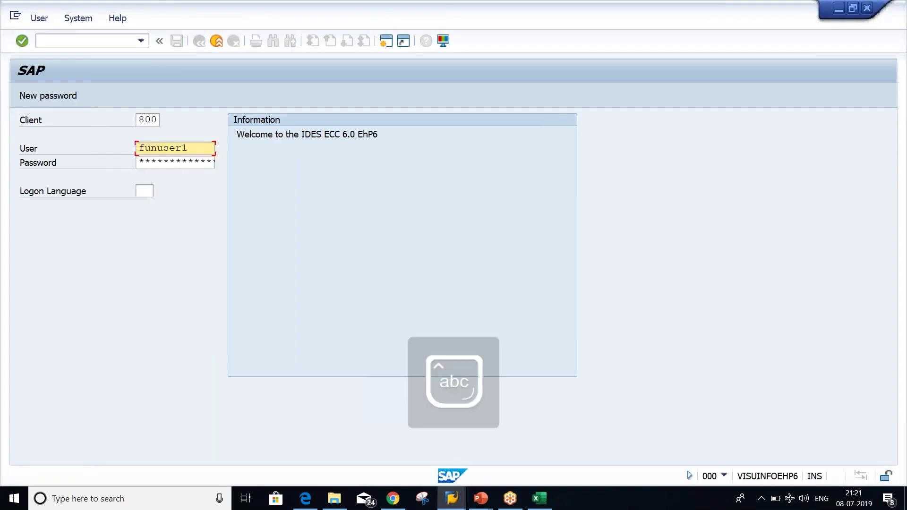
pyautogui.click(175, 162)
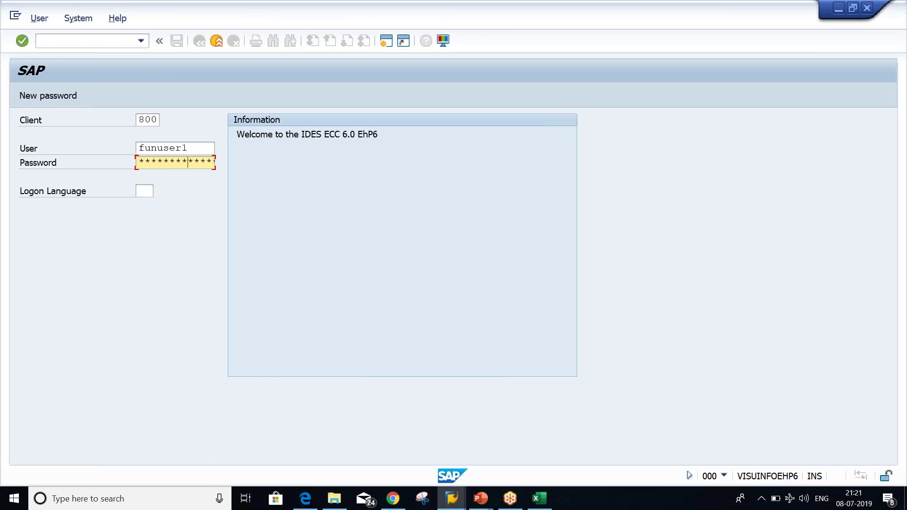
pyautogui.press('Return')
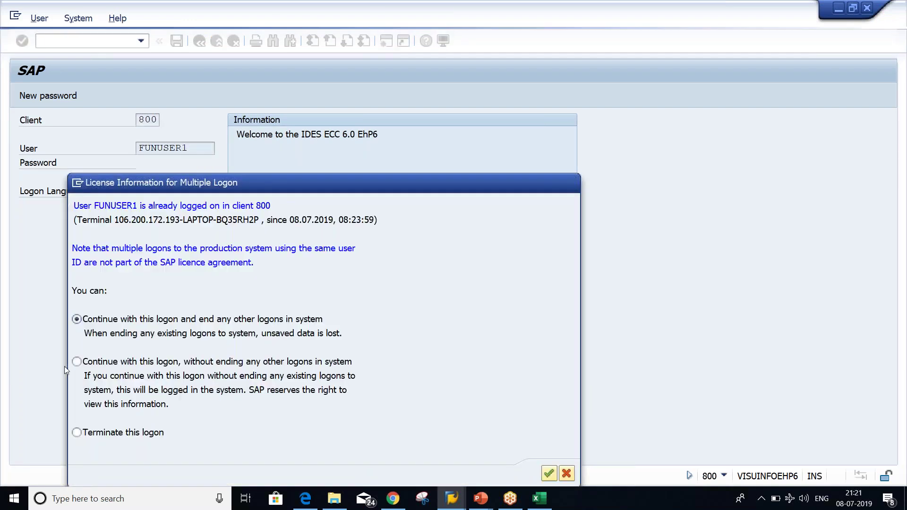
pyautogui.press('Return')
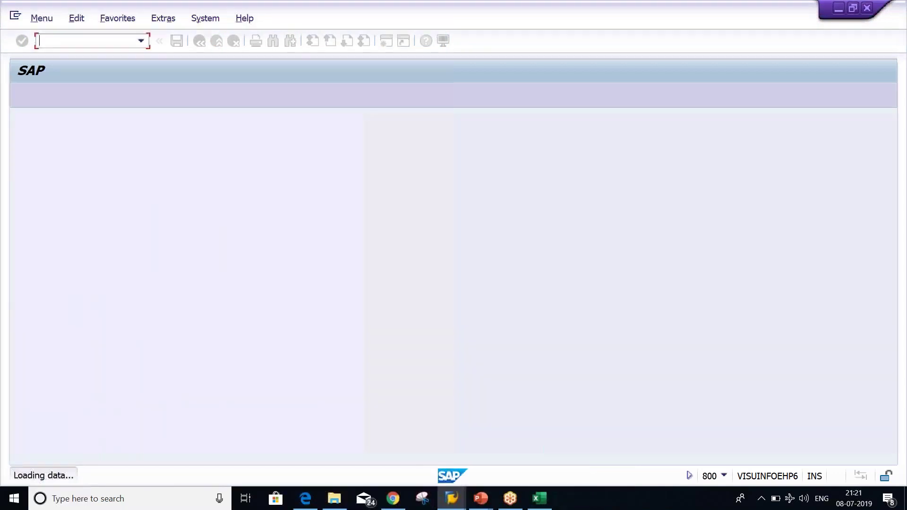
# - Run FS00 and switch the company code to TM20, dismissing the connection error
pyautogui.press('capslock')
pyautogui.write('FS00')
pyautogui.press('Return')
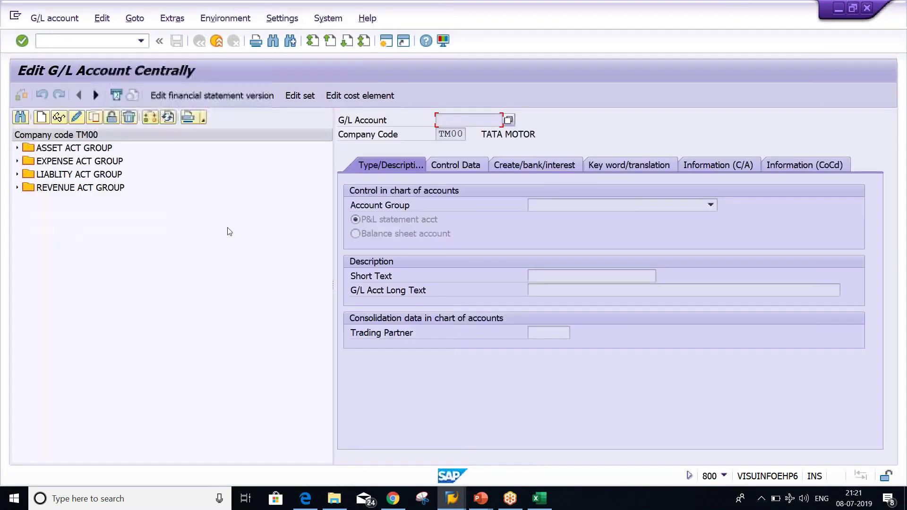
pyautogui.click(146, 118)
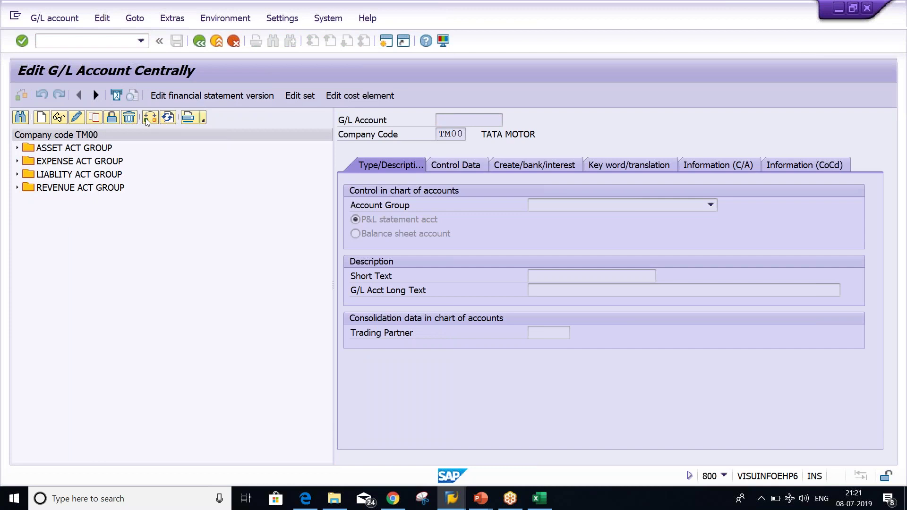
pyautogui.write('TM20')
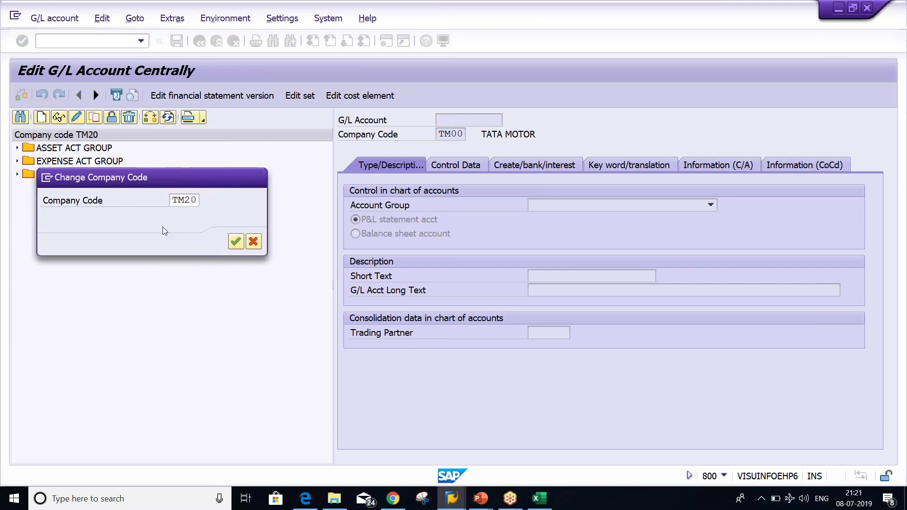
pyautogui.press('Return')
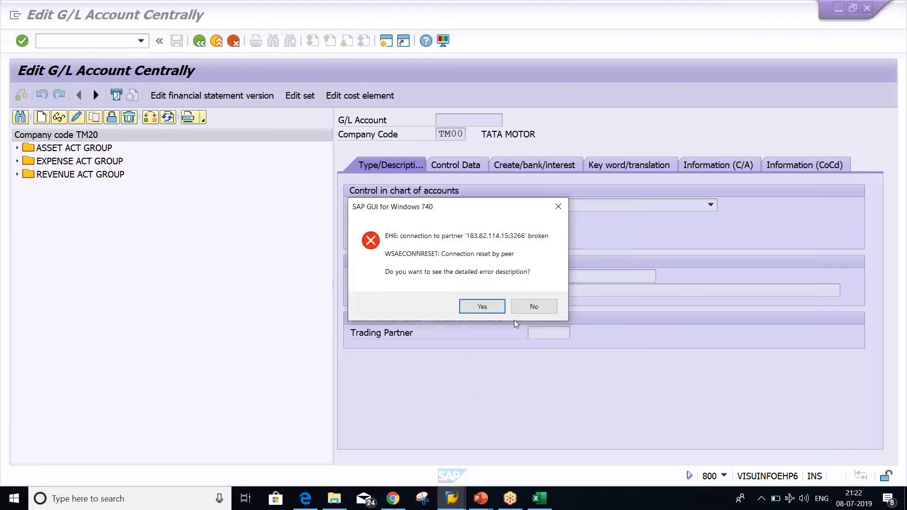
pyautogui.click(523, 308)
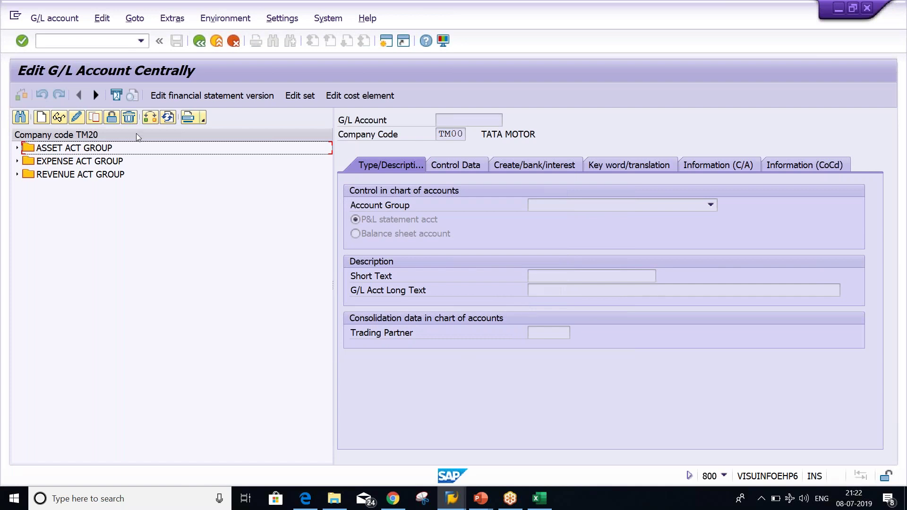
# - Start creating G/L account 2000 for company code TM20
pyautogui.click(41, 120)
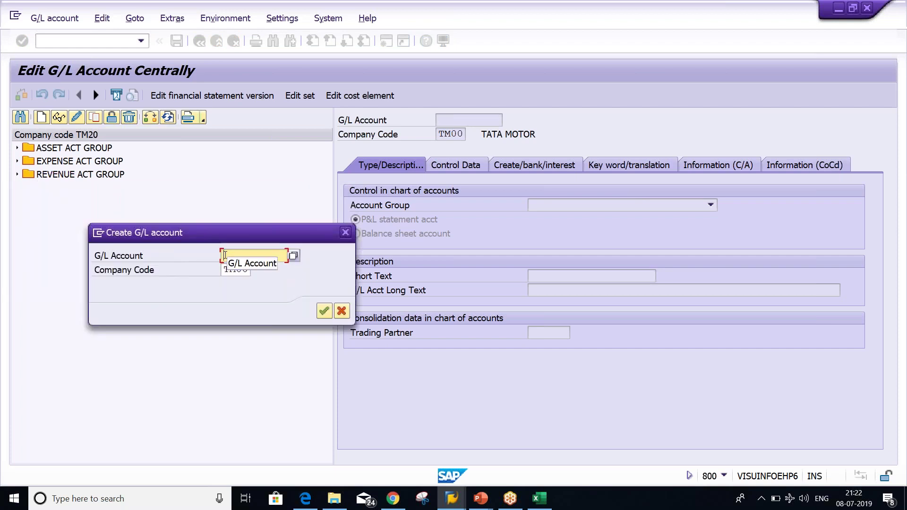
pyautogui.write('2000')
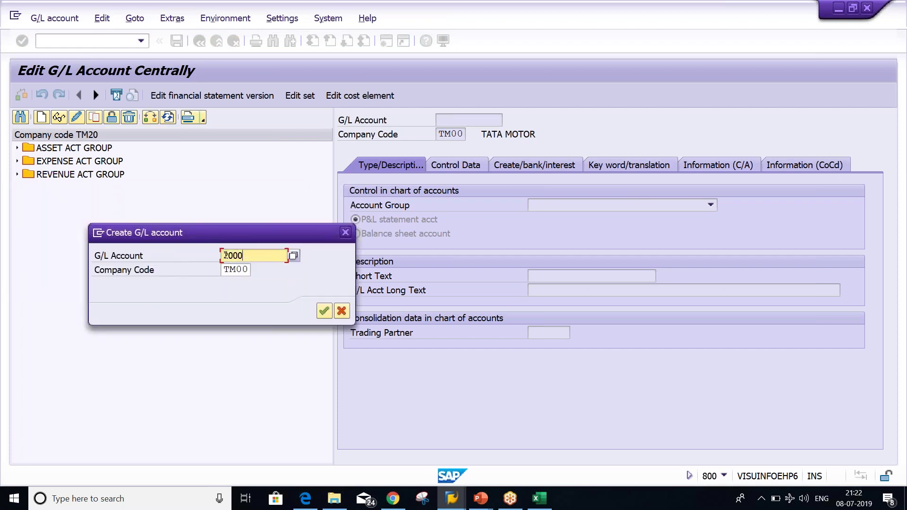
pyautogui.press('Return')
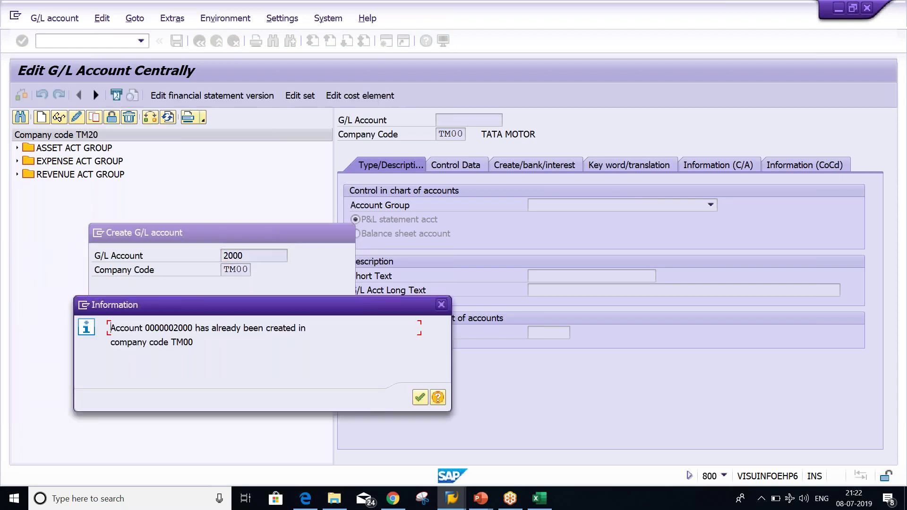
pyautogui.press('Return')
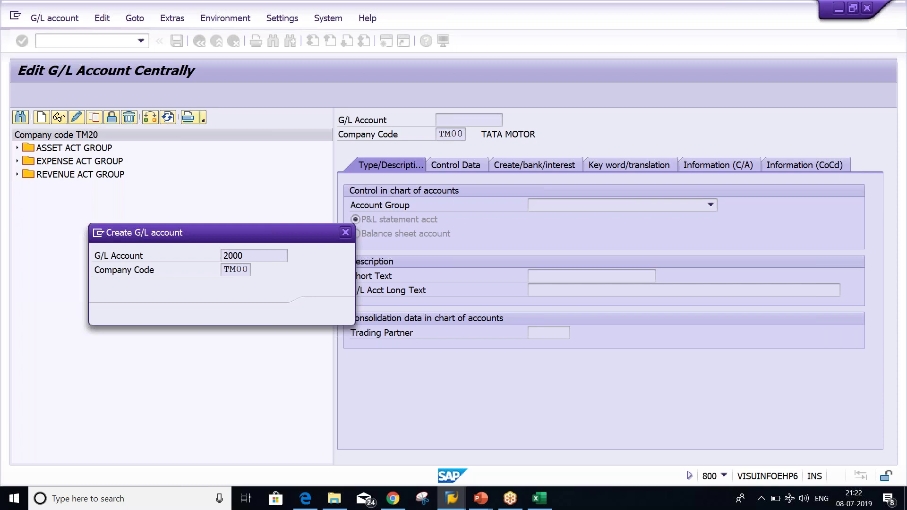
pyautogui.write('TM20')
pyautogui.press('Return')
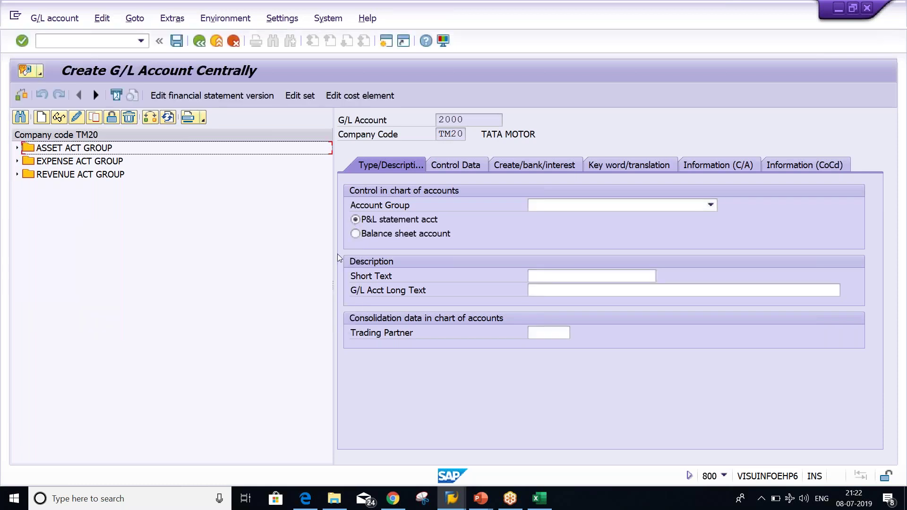
# - Assign LIABLITY ACT GROUP as a balance sheet account with short and long text ACCOUNT PAYABLE
pyautogui.click(619, 206)
pyautogui.click(588, 249)
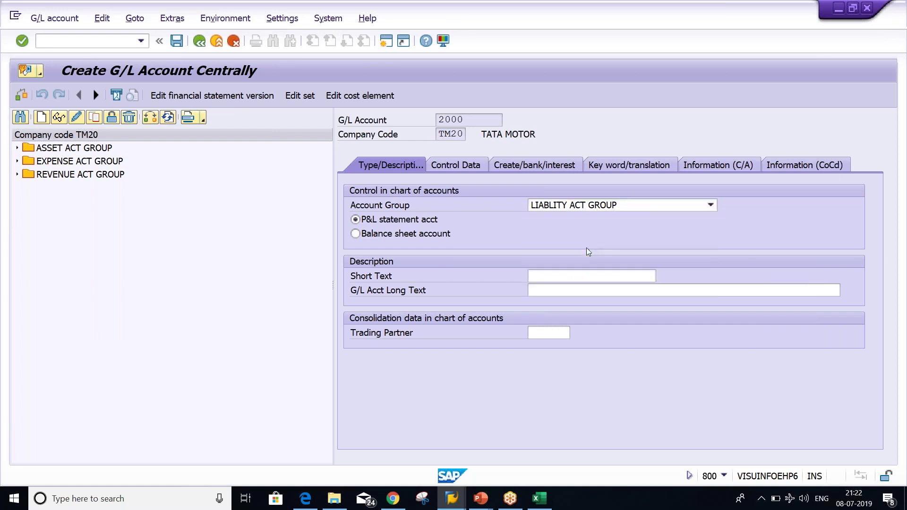
pyautogui.click(354, 233)
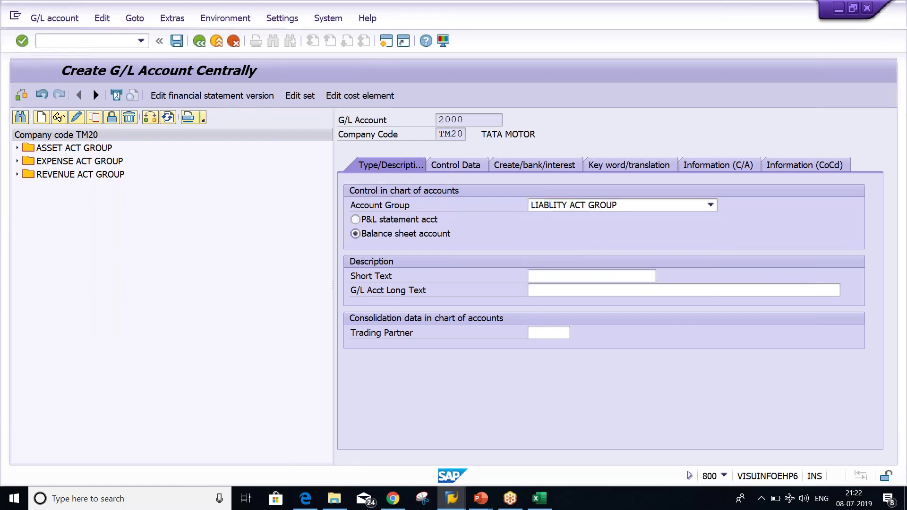
pyautogui.click(543, 281)
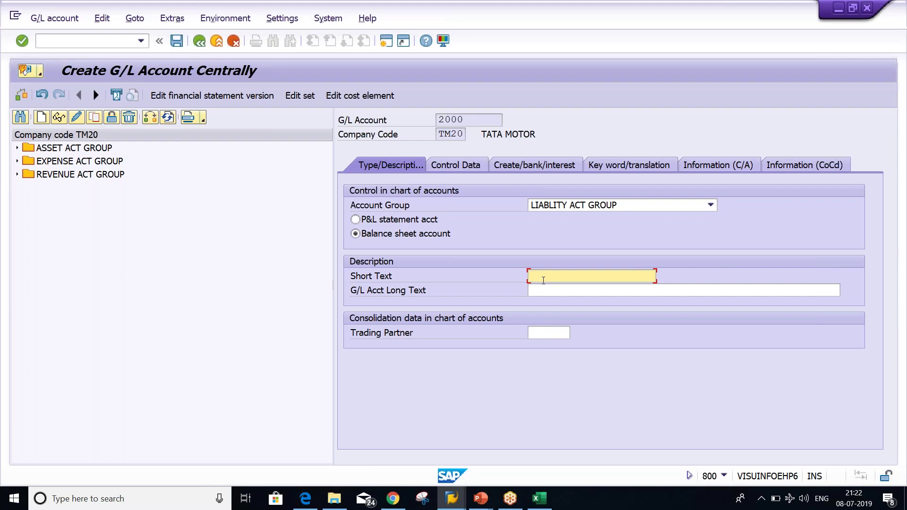
pyautogui.write('ACCOUNT PAYABLE')
pyautogui.hotkey('shift', 'Home')
pyautogui.hotkey('ctrl', 'c')
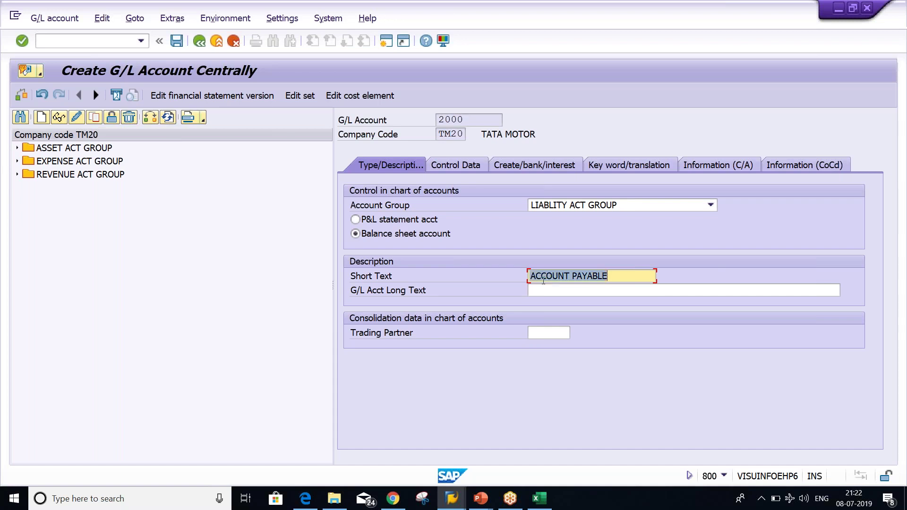
pyautogui.press('Tab')
pyautogui.hotkey('ctrl', 'v')
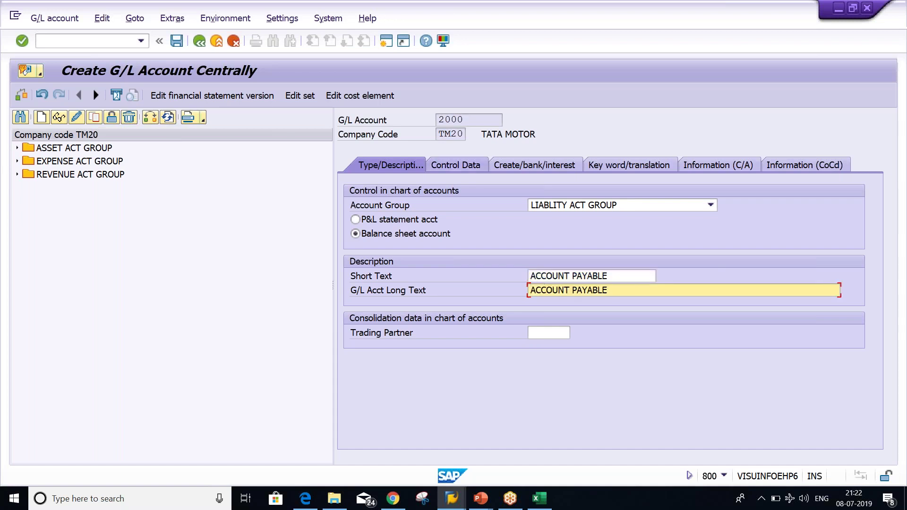
# - In Control Data, set reconciliation type Vendors, enable line item display, and choose sort key 001
pyautogui.click(454, 163)
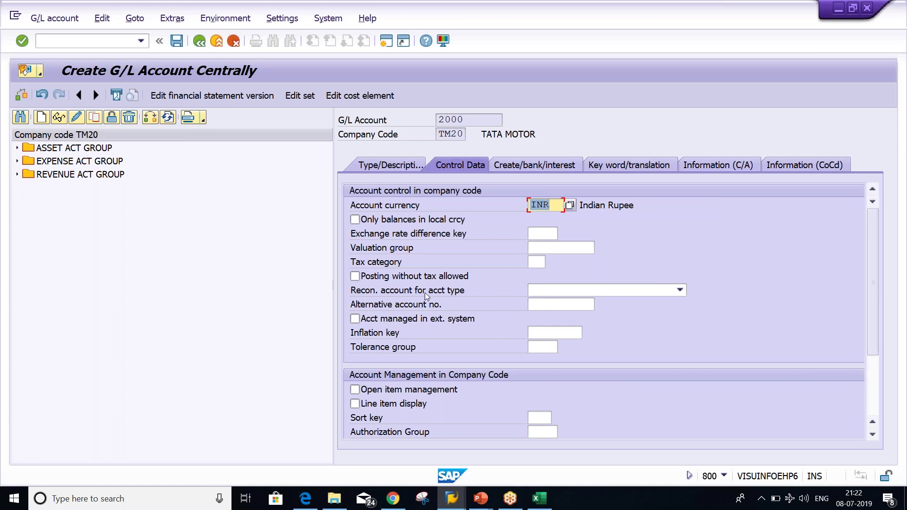
pyautogui.click(568, 292)
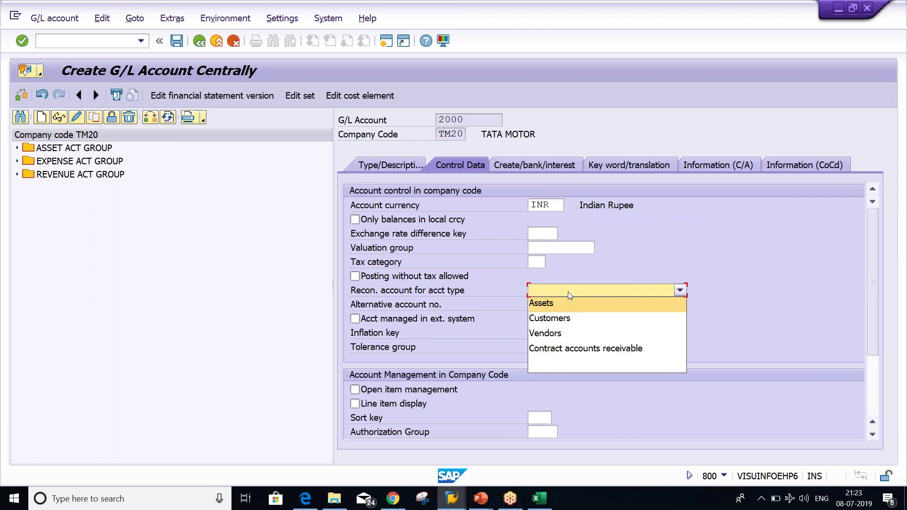
pyautogui.click(575, 334)
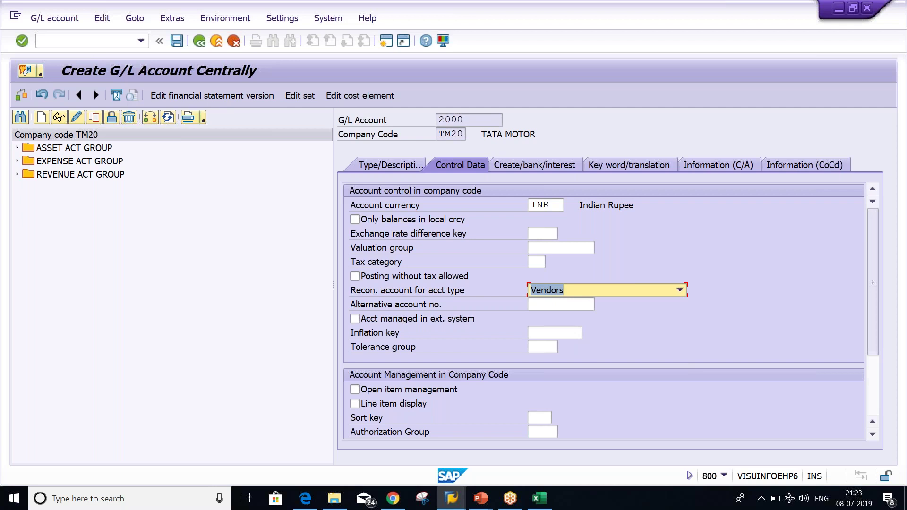
pyautogui.click(409, 405)
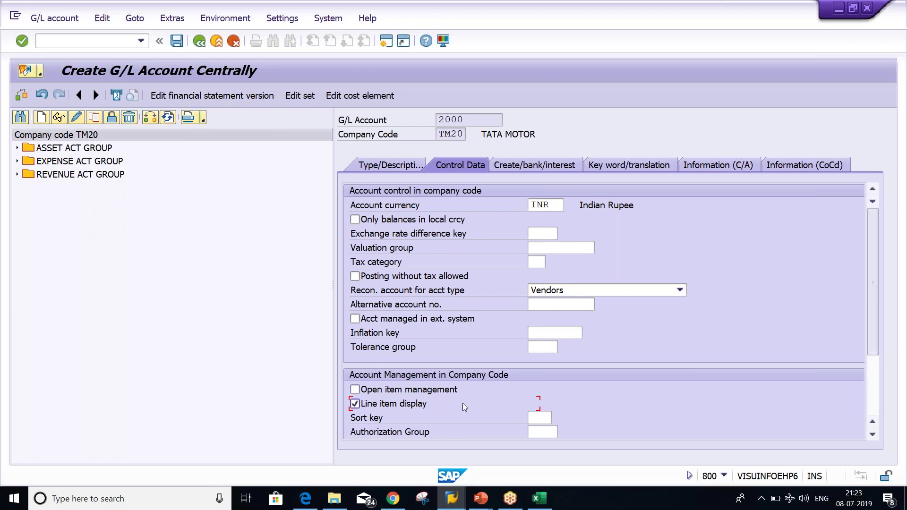
pyautogui.click(537, 419)
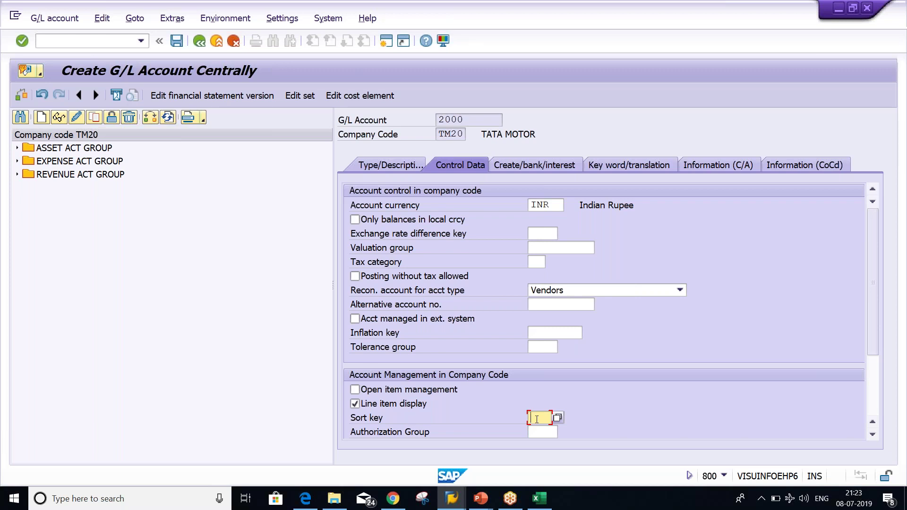
pyautogui.click(536, 416)
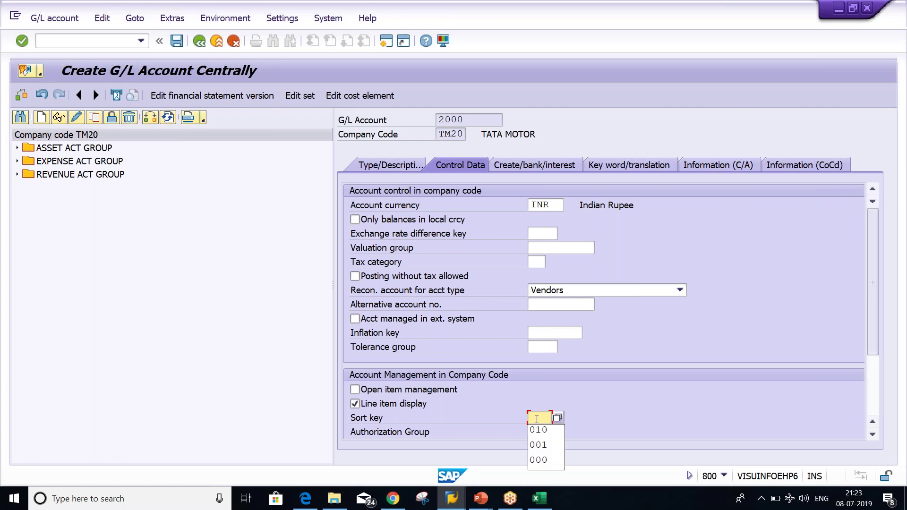
pyautogui.press('Down')
pyautogui.press('Down')
pyautogui.press('Return')
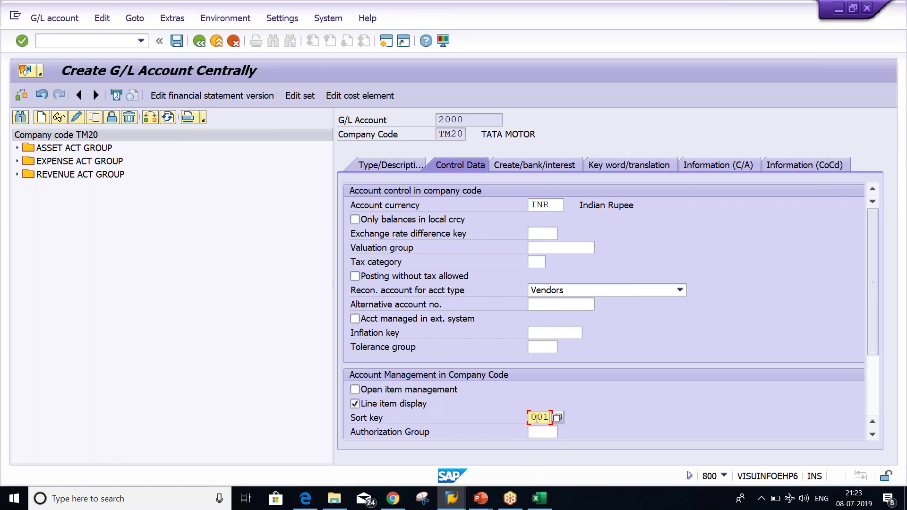
pyautogui.click(543, 165)
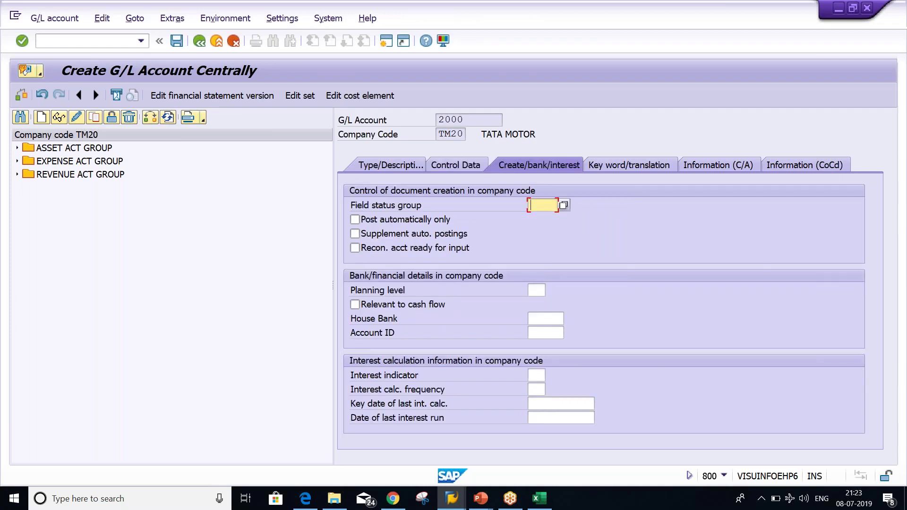
# - Set field status group G067 and save G/L account 2000
pyautogui.press('BackSpace')
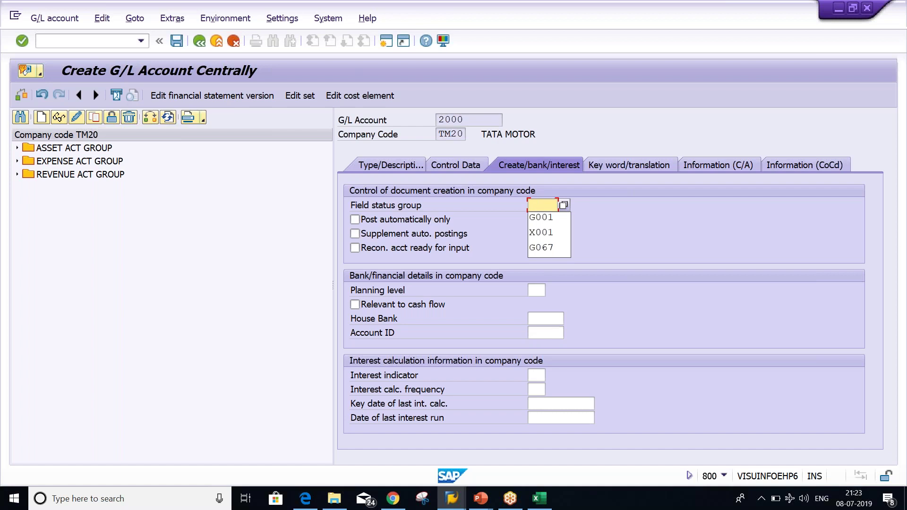
pyautogui.press('Down')
pyautogui.press('Down')
pyautogui.press('Down')
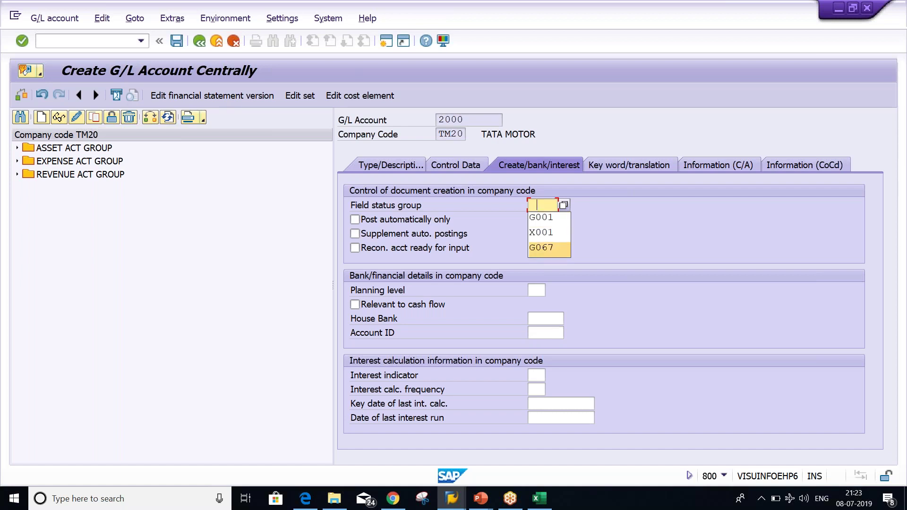
pyautogui.press('Return')
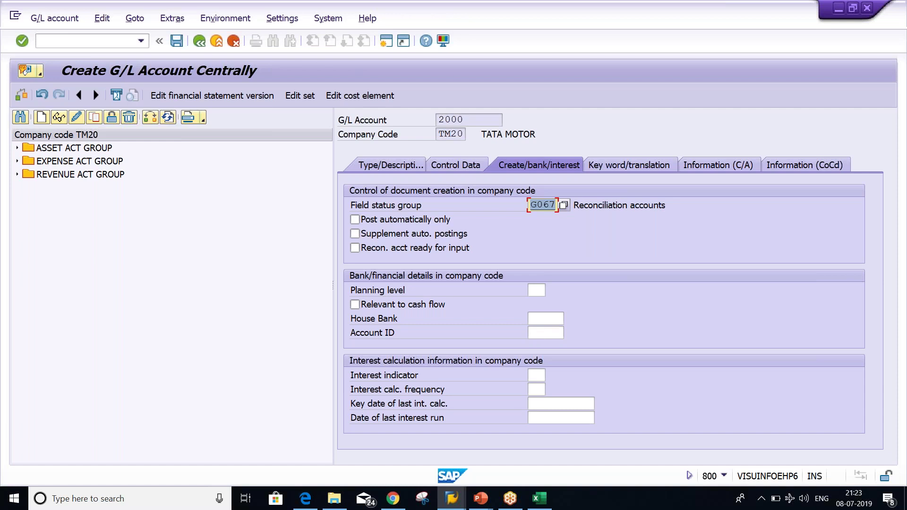
pyautogui.hotkey('ctrl', 's')
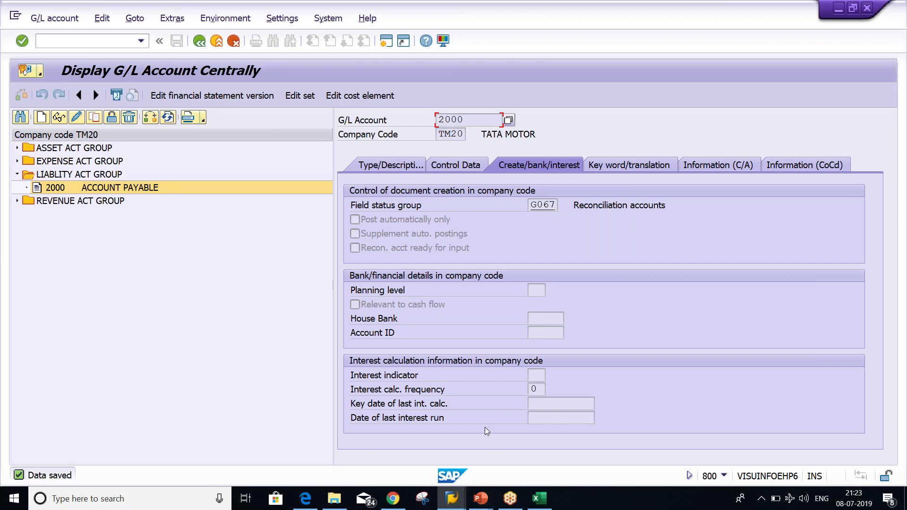
pyautogui.click(456, 500)
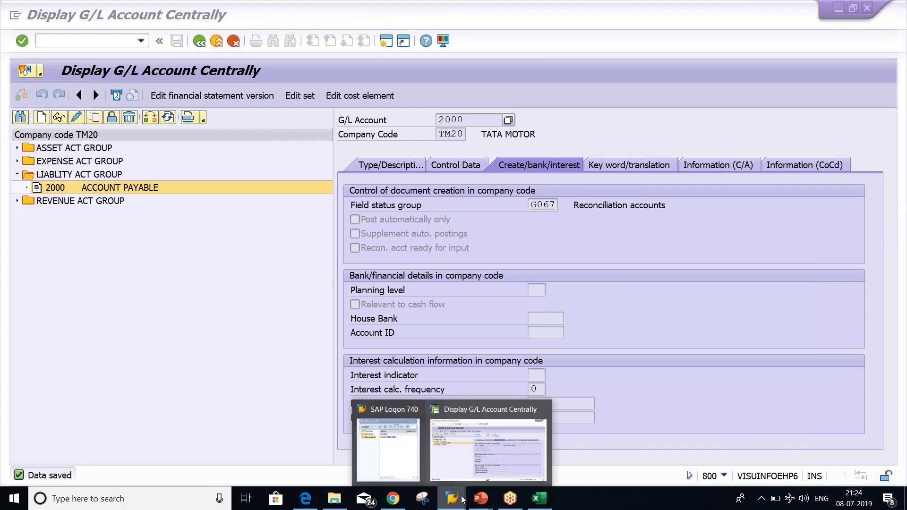
# - Open a new SAP session and launch vendor creation with XK01
pyautogui.click(489, 456)
pyautogui.click(386, 41)
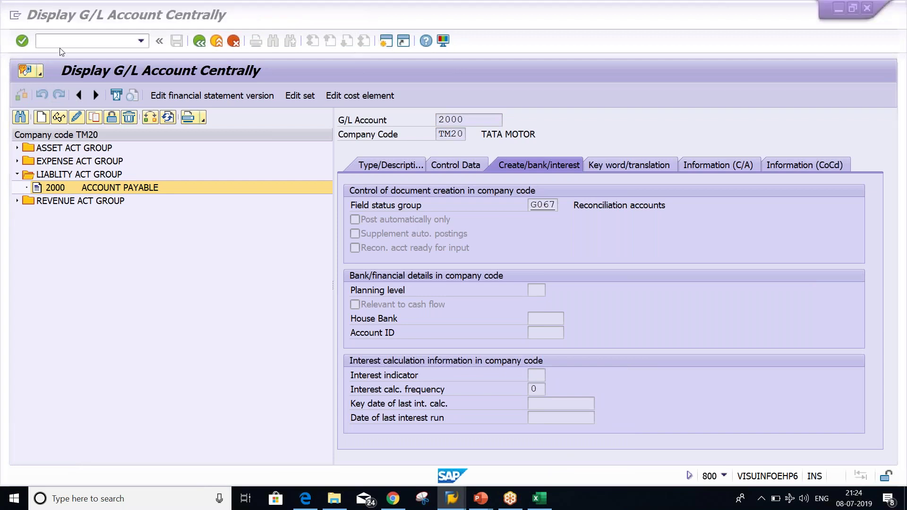
pyautogui.write('XK0')
pyautogui.press('Return')
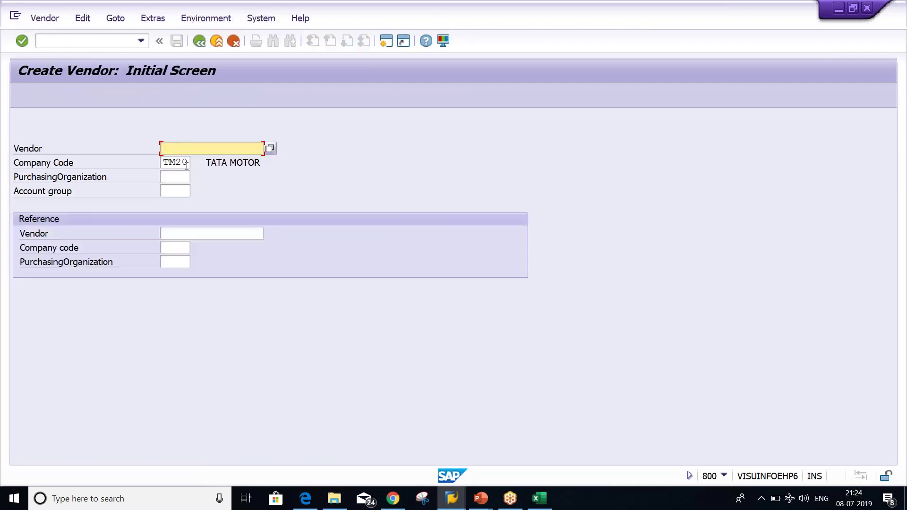
# - Enter company code TM20 and account group TM20, then continue to the address screen
pyautogui.click(187, 164)
pyautogui.click(171, 191)
pyautogui.write('TM')
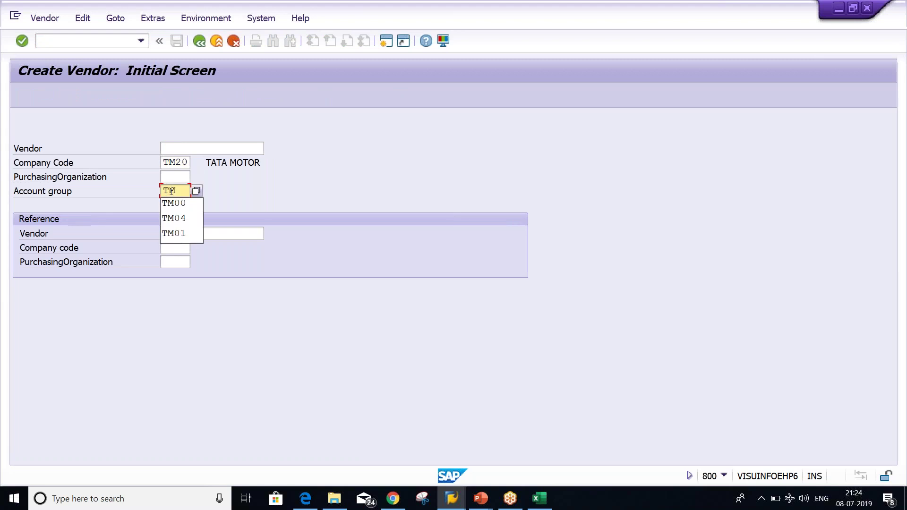
pyautogui.write('20')
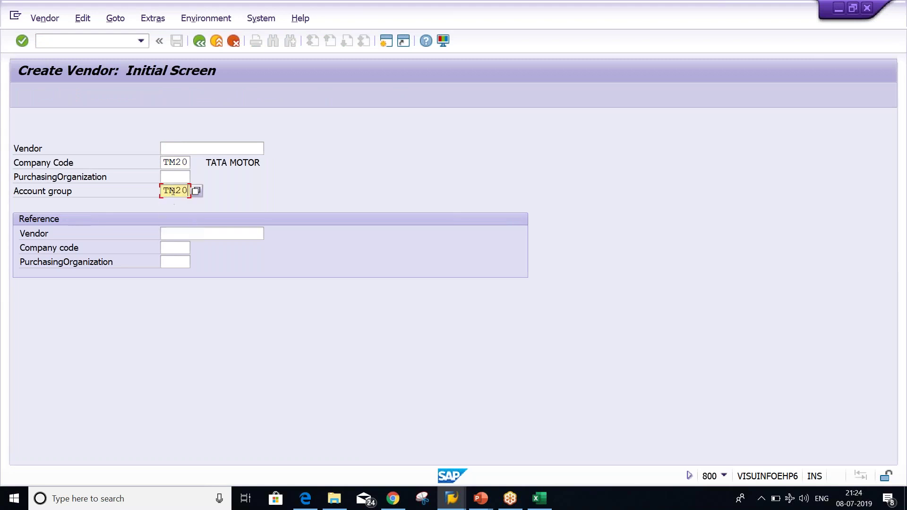
pyautogui.click(180, 178)
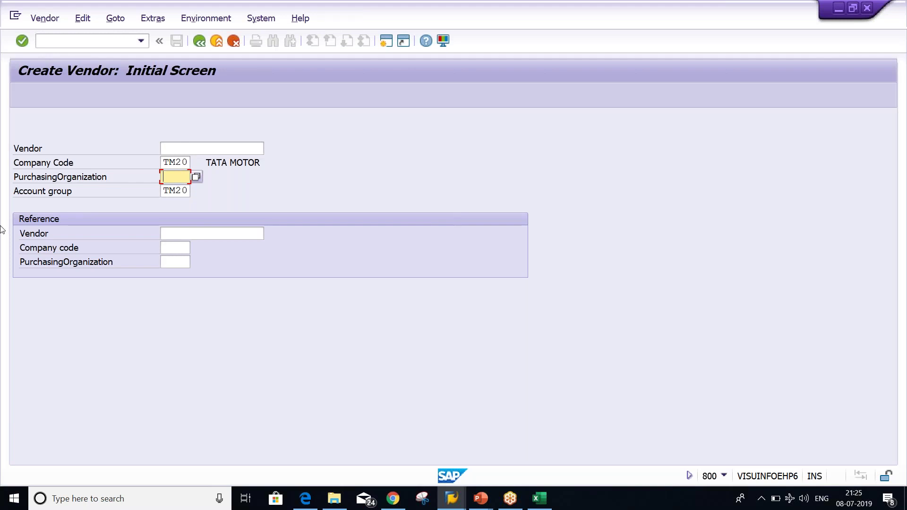
pyautogui.click(167, 162)
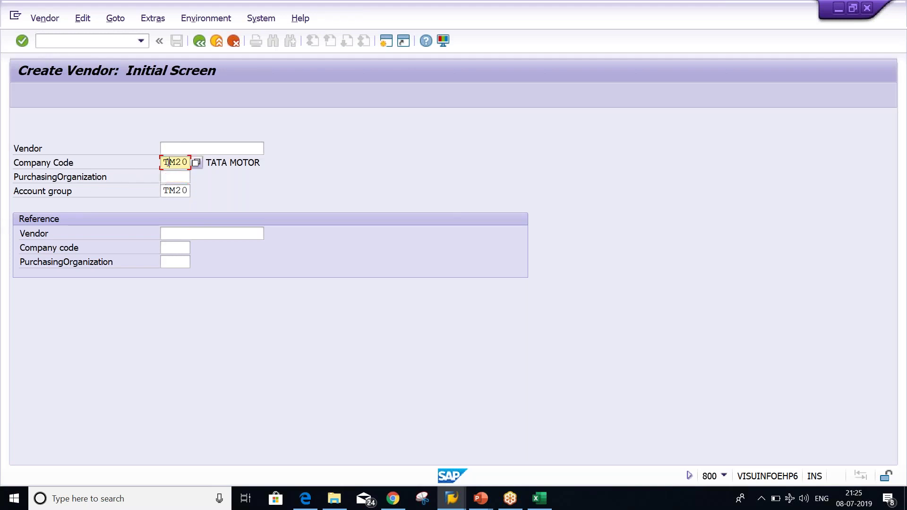
pyautogui.click(169, 191)
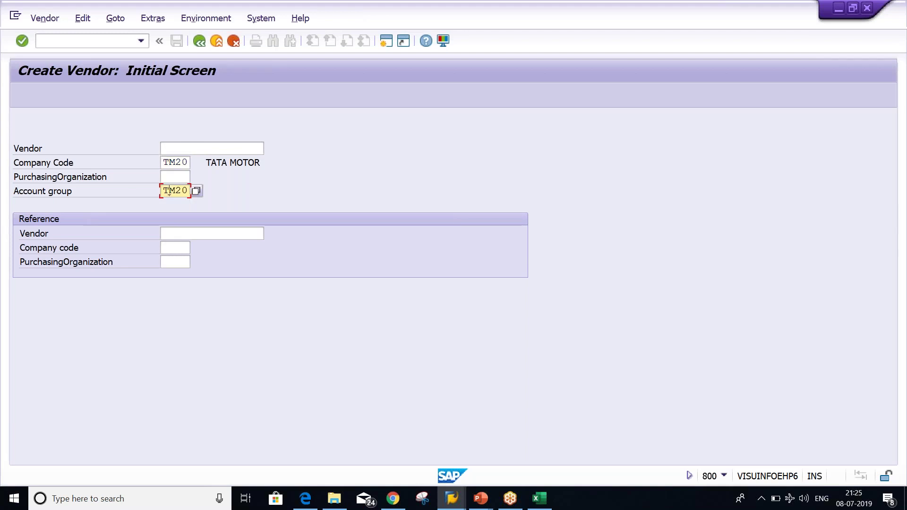
pyautogui.click(184, 148)
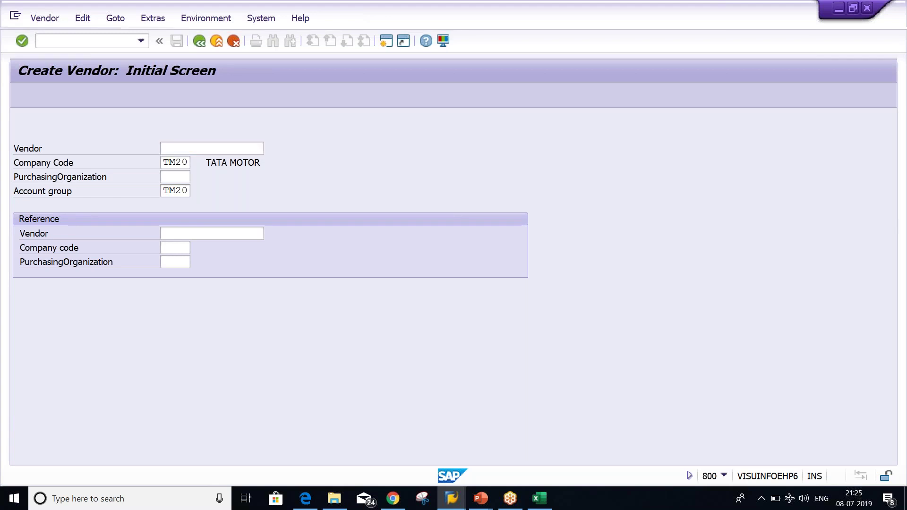
pyautogui.press('Return')
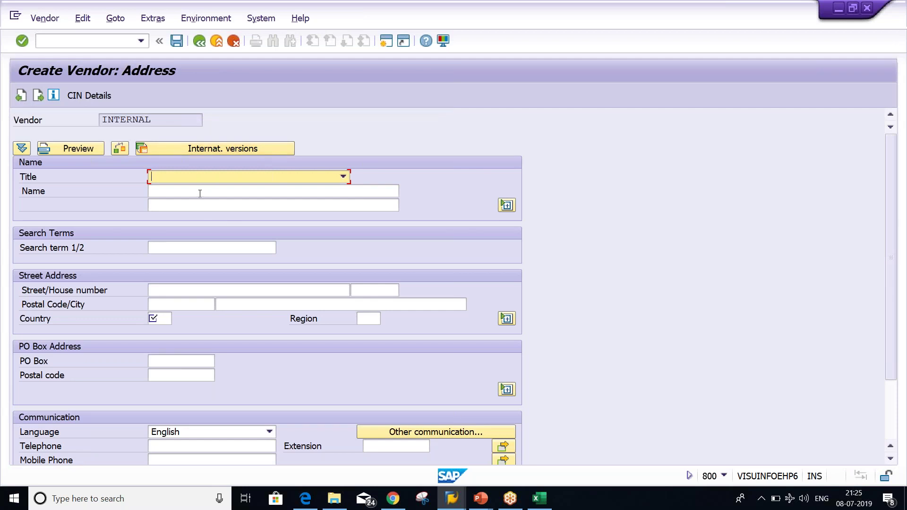
# - Name the new vendor 'XYZ INFRA. (TM20)'
pyautogui.click(199, 193)
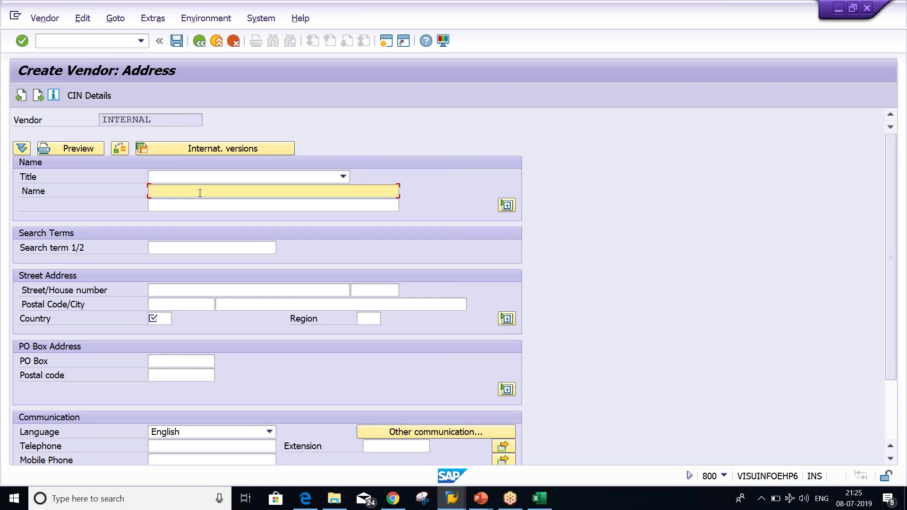
pyautogui.write('XY')
pyautogui.press('Down')
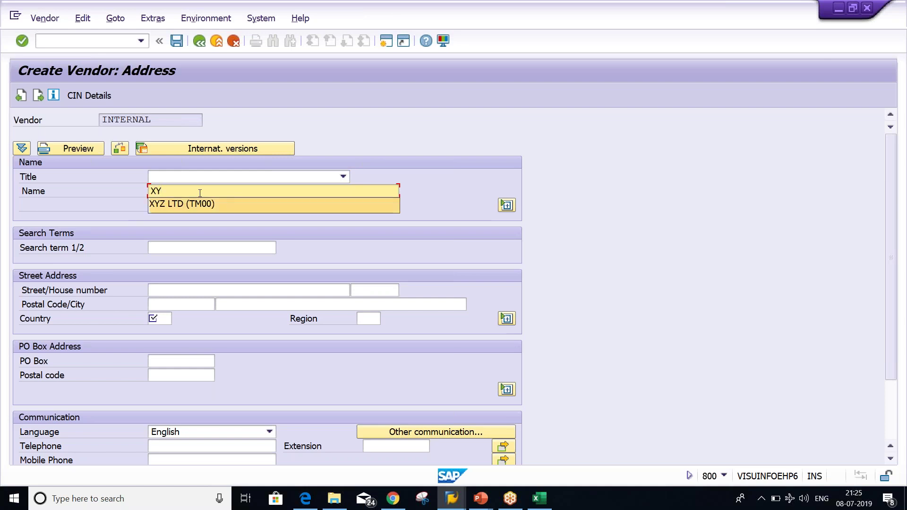
pyautogui.press('Return')
pyautogui.press('BackSpace')
pyautogui.press('BackSpace')
pyautogui.press('BackSpace')
pyautogui.press('BackSpace')
pyautogui.press('BackSpace')
pyautogui.press('BackSpace')
pyautogui.press('BackSpace')
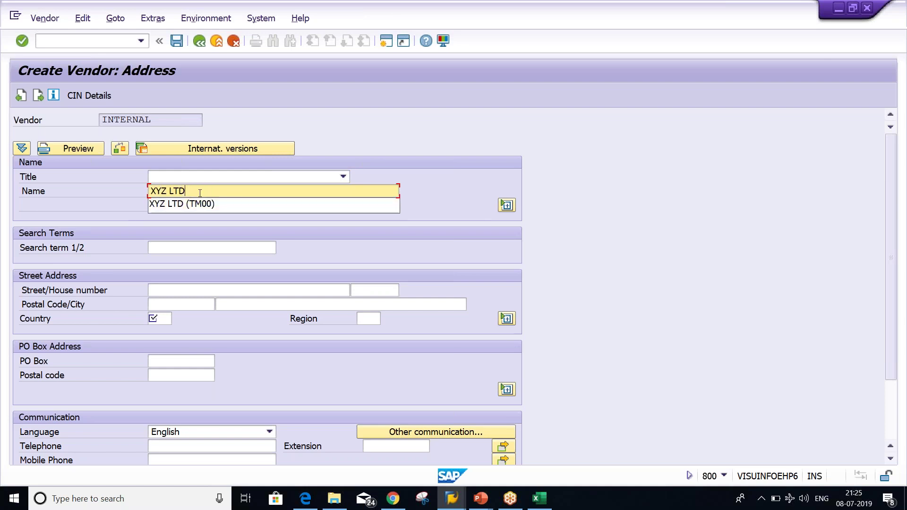
pyautogui.press('BackSpace')
pyautogui.press('BackSpace')
pyautogui.press('BackSpace')
pyautogui.write('INFRA')
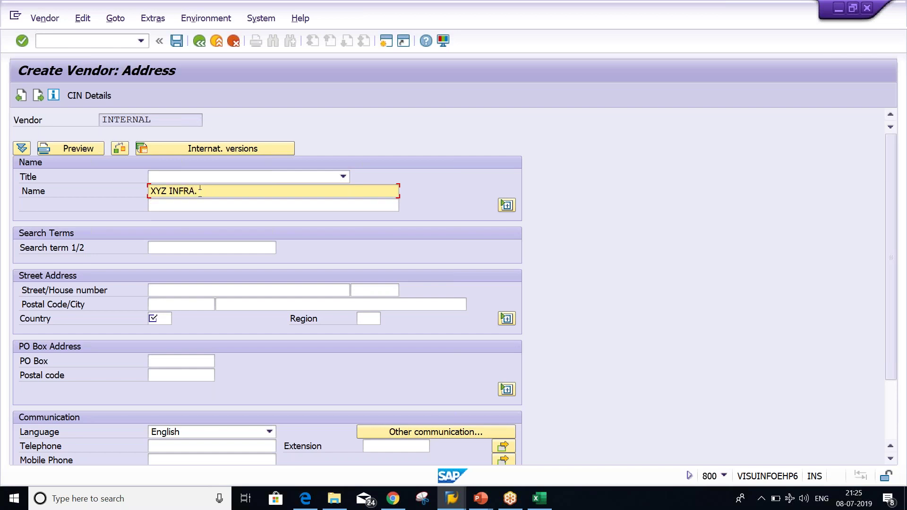
pyautogui.write('. (TM20)')
# - Set the vendor's country to IN and confirm to reach the Control screen
pyautogui.click(156, 320)
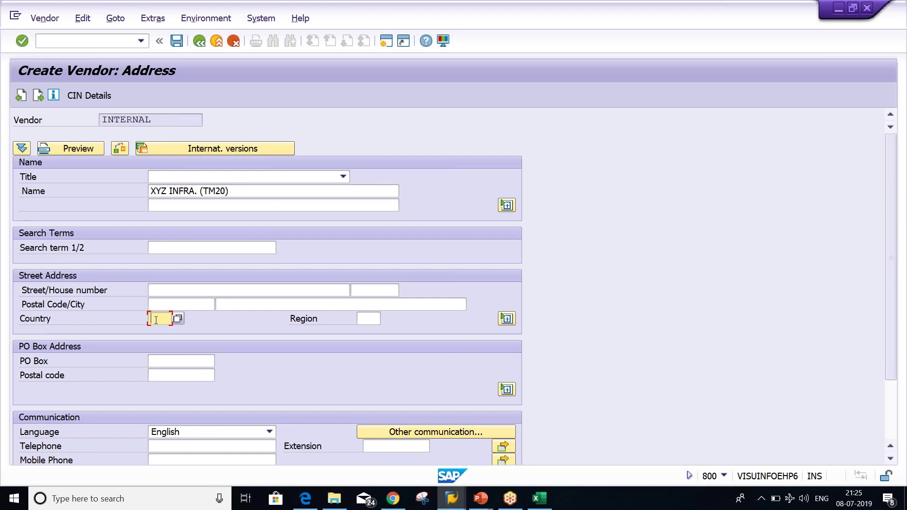
pyautogui.write('IN')
pyautogui.click(276, 291)
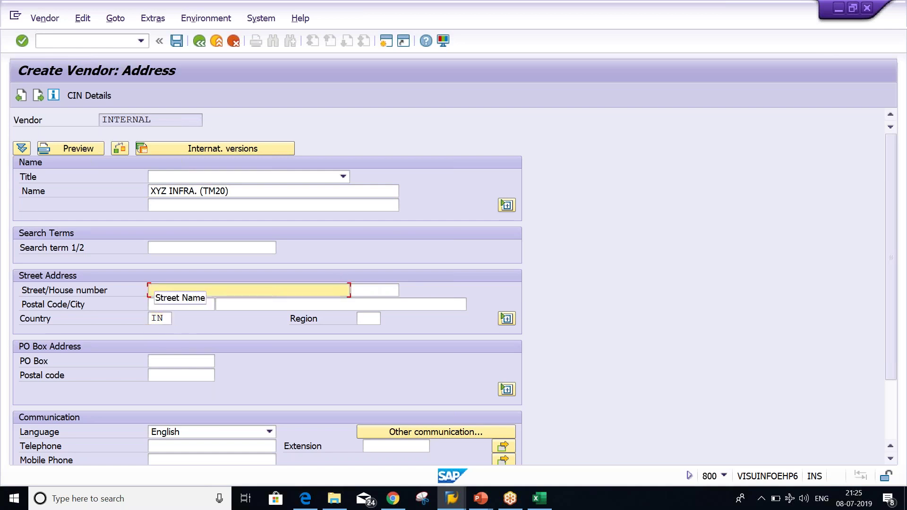
pyautogui.click(239, 304)
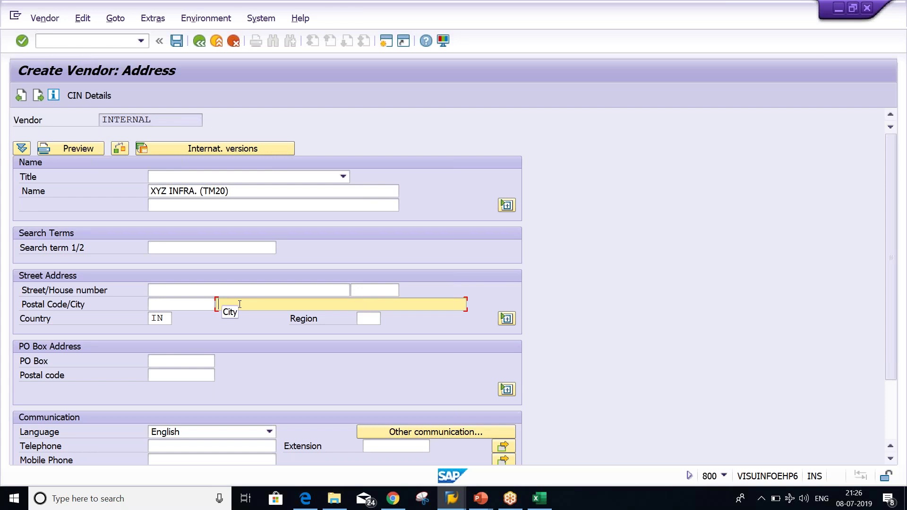
pyautogui.click(168, 318)
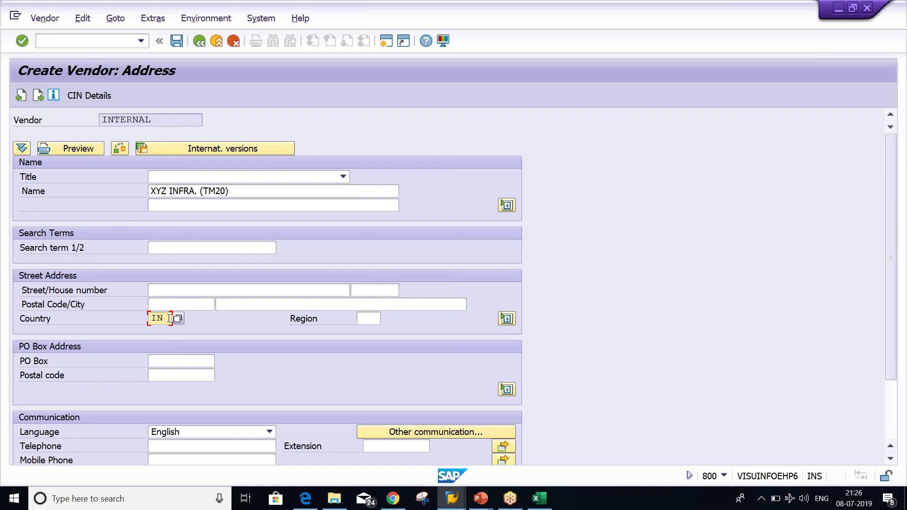
pyautogui.press('BackSpace')
pyautogui.press('BackSpace')
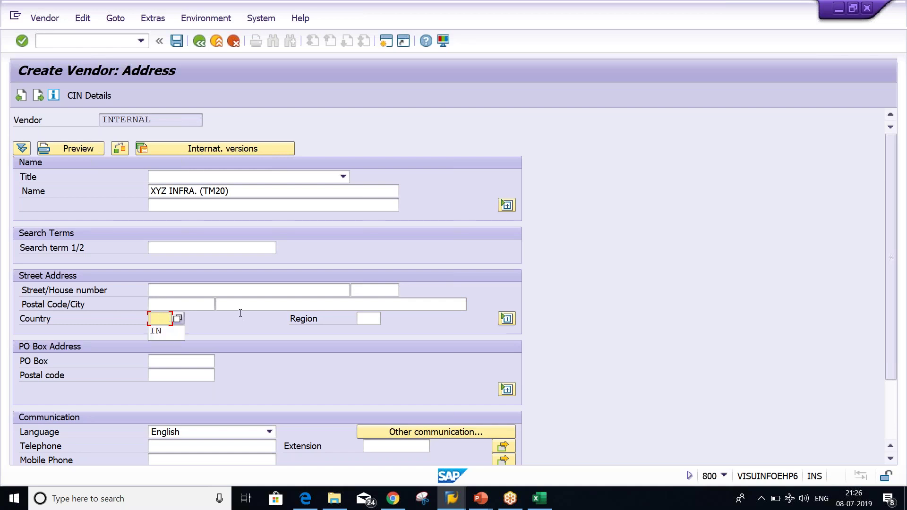
pyautogui.hotkey('shift', 'Tab')
pyautogui.click(155, 320)
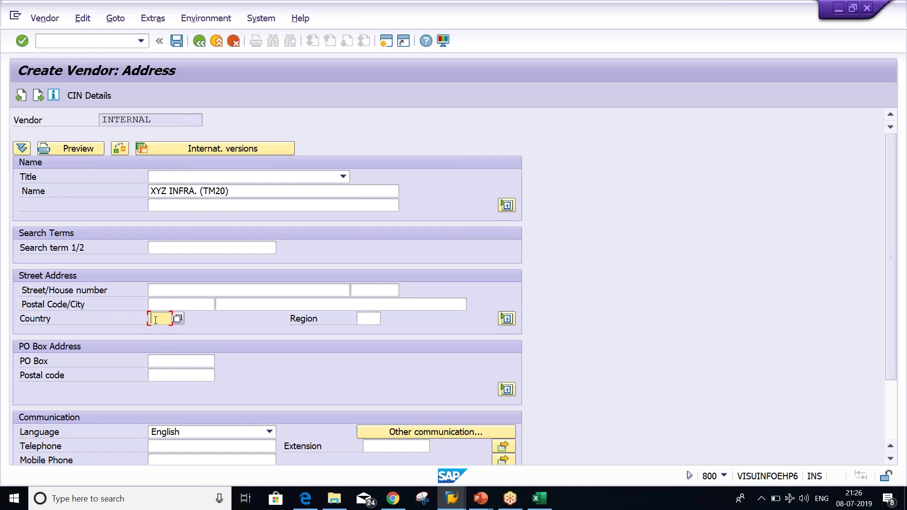
pyautogui.write('IN')
pyautogui.press('Return')
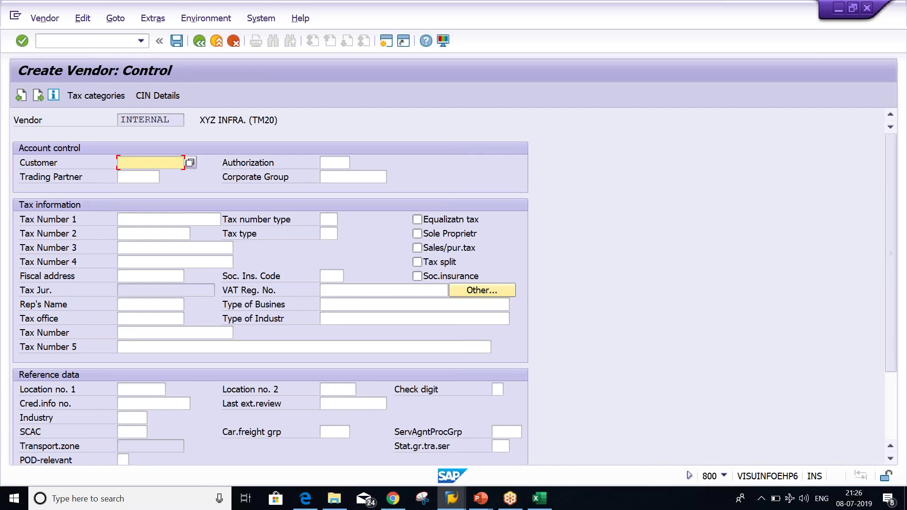
# - Continue past the Control screen and the empty bank details on Payment transactions
pyautogui.press('Return')
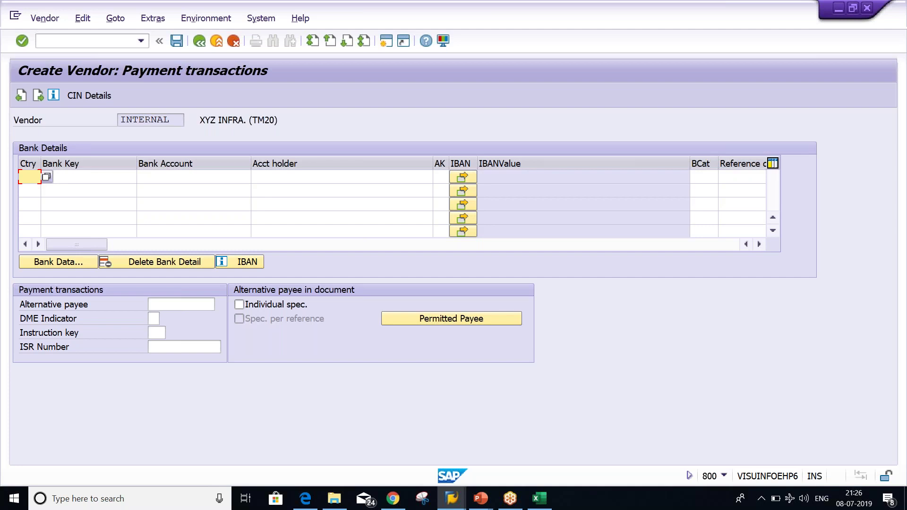
pyautogui.press('Return')
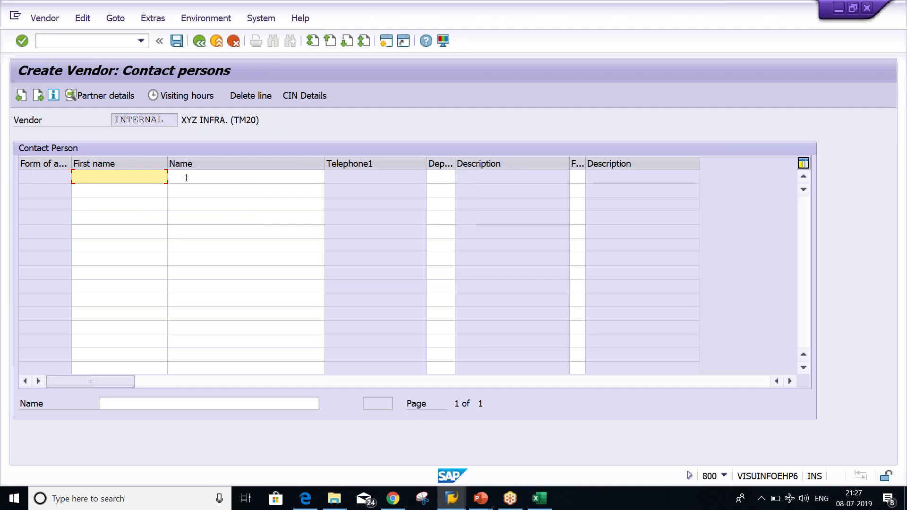
# - Add a contact person with first name XYZ and name ABC
pyautogui.click(186, 178)
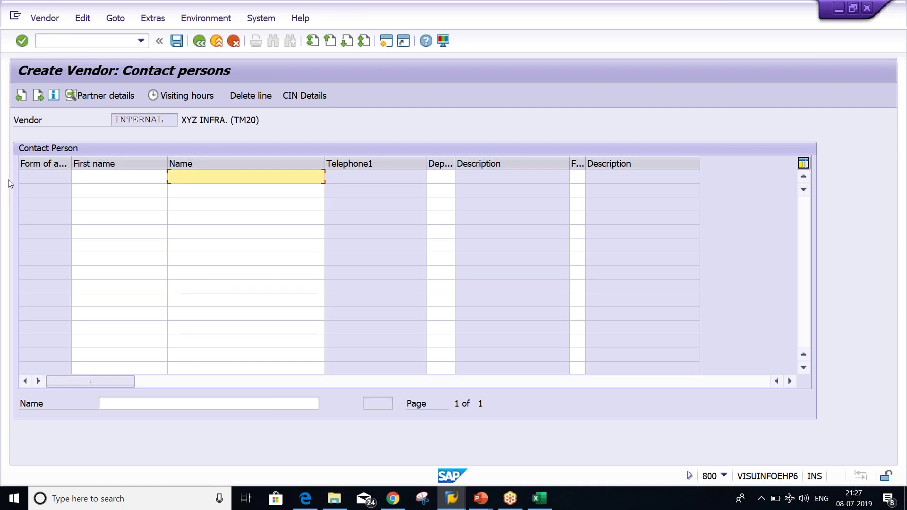
pyautogui.click(104, 176)
pyautogui.write('XY')
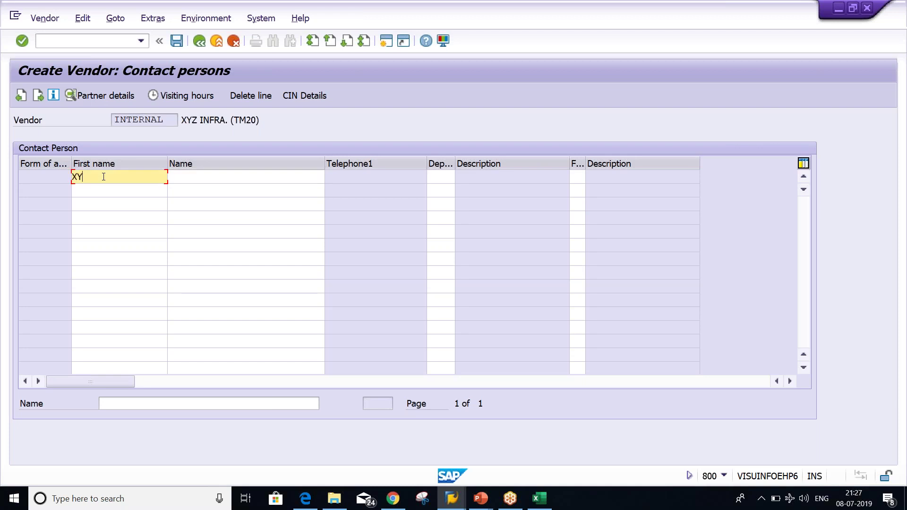
pyautogui.write('Z')
pyautogui.click(195, 178)
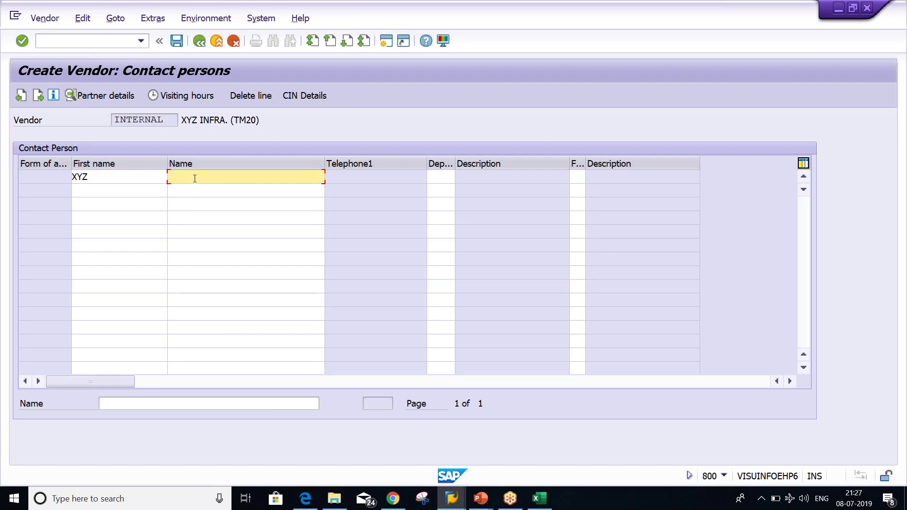
pyautogui.write('ABC')
# - Review the XYZ ABC contact's partner details, then go back and continue to accounting information
pyautogui.doubleClick(247, 177)
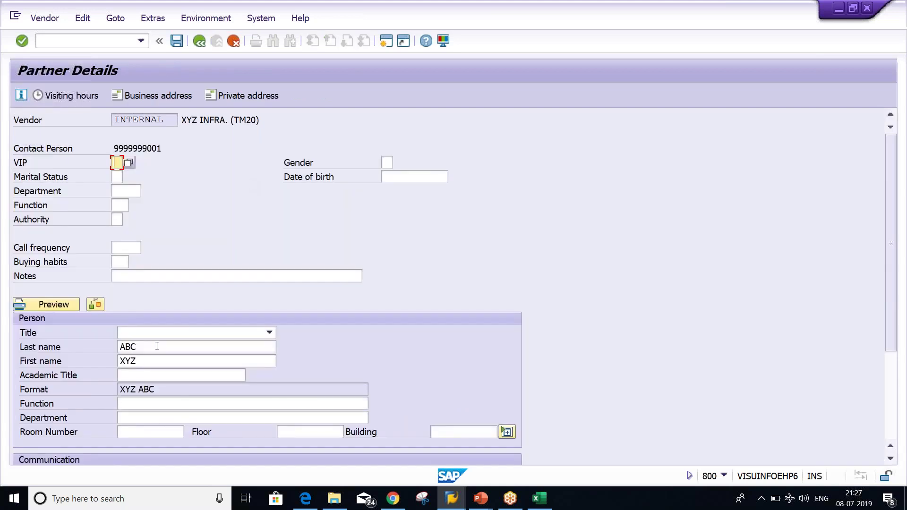
pyautogui.click(142, 414)
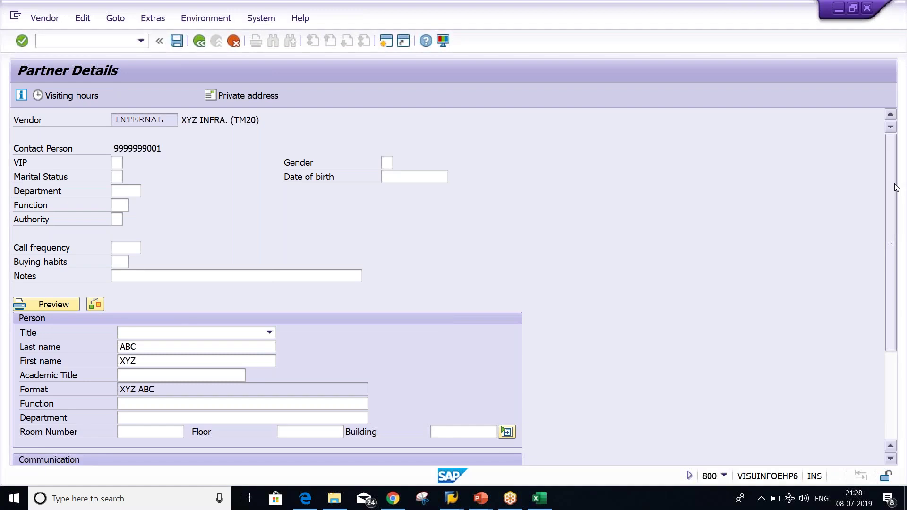
pyautogui.scroll(-2, 78, 456)
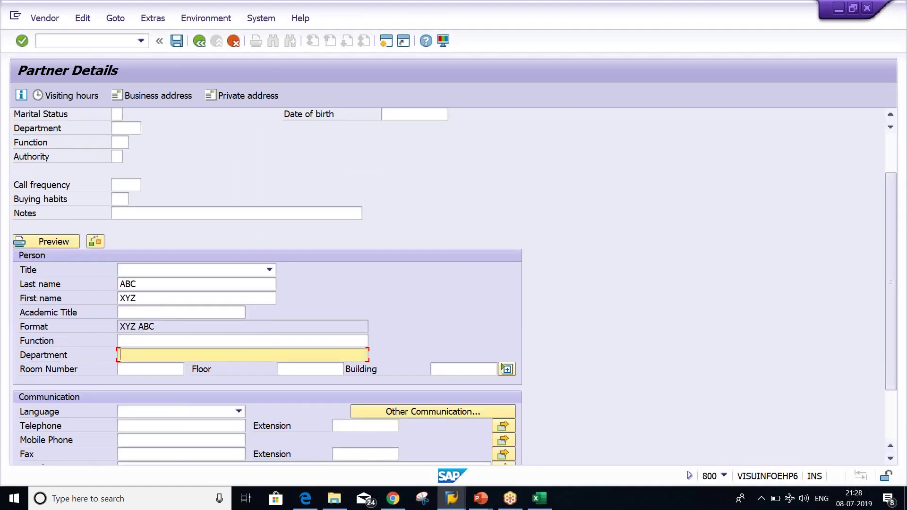
pyautogui.click(199, 42)
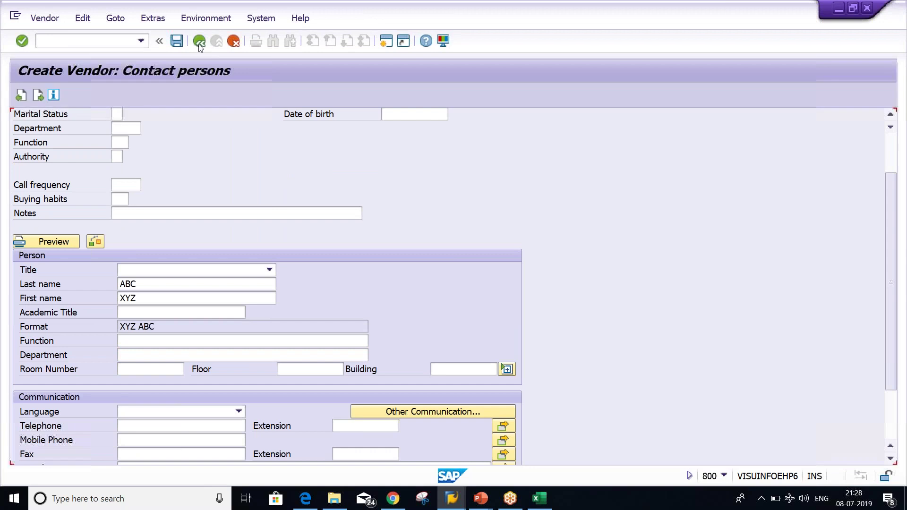
pyautogui.press('Return')
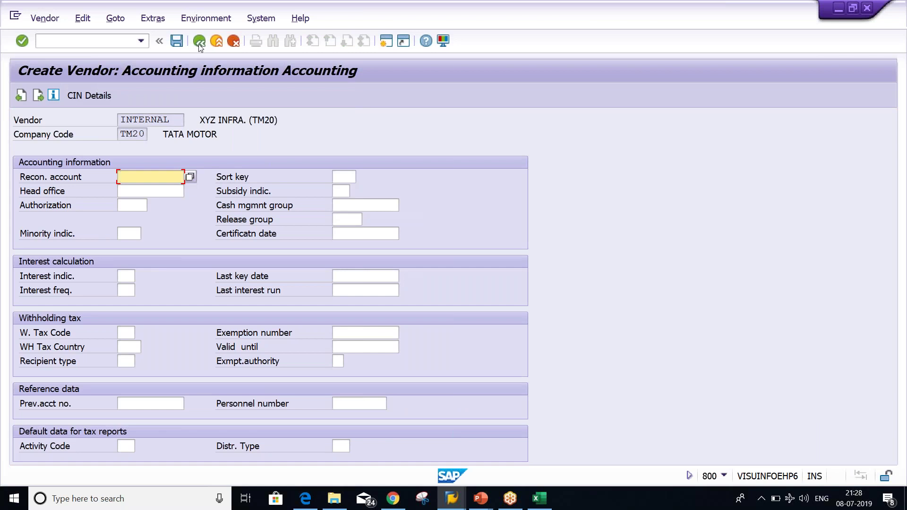
# - Enter reconciliation account 2000 and payment terms 0001, continuing past correspondence to the save prompt
pyautogui.write('2000')
pyautogui.press('Return')
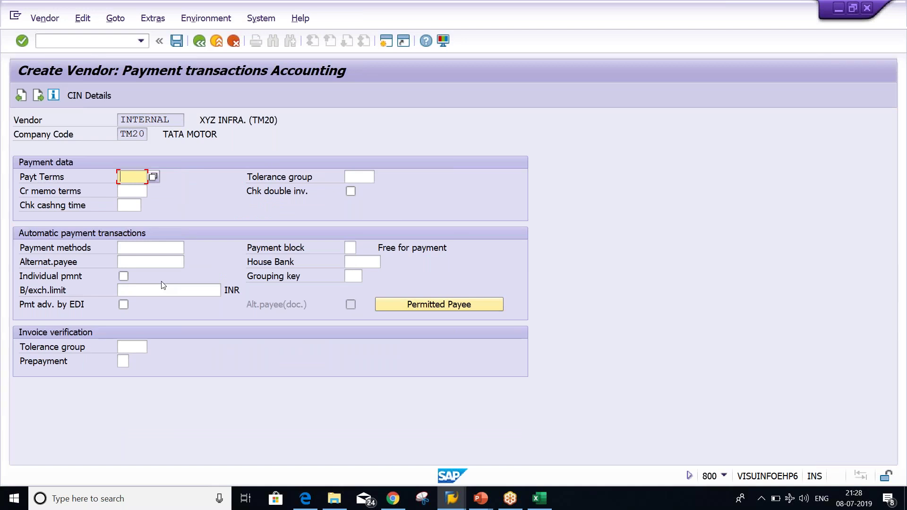
pyautogui.write('0001')
pyautogui.press('Return')
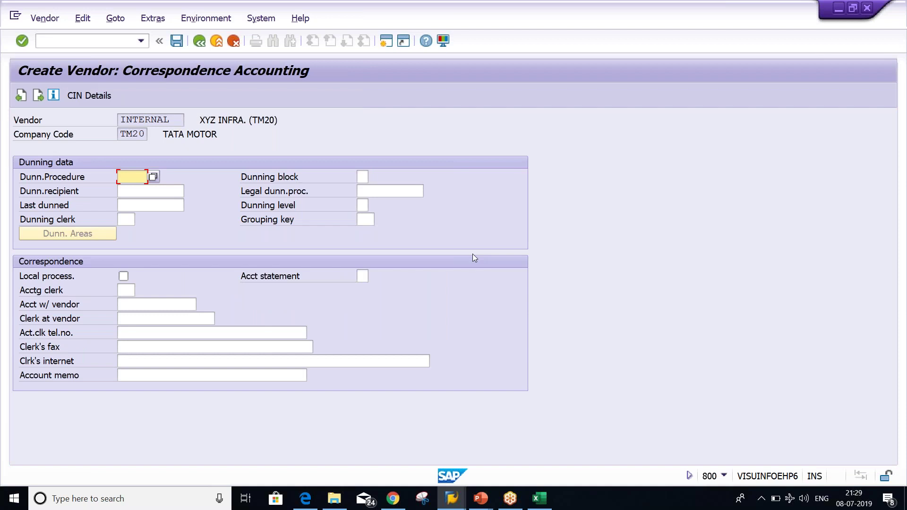
pyautogui.press('Return')
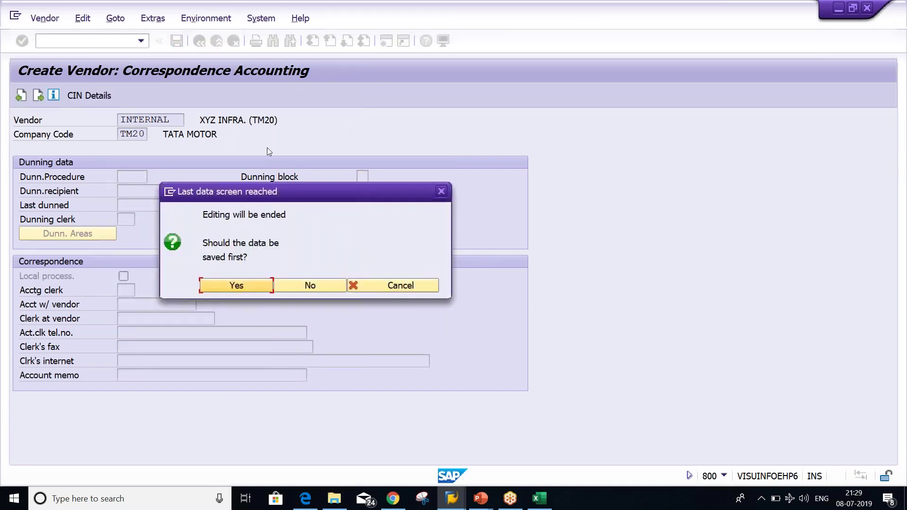
# - Save the new vendor XYZ INFRA. (TM20) and open the Vendor menu
pyautogui.click(225, 287)
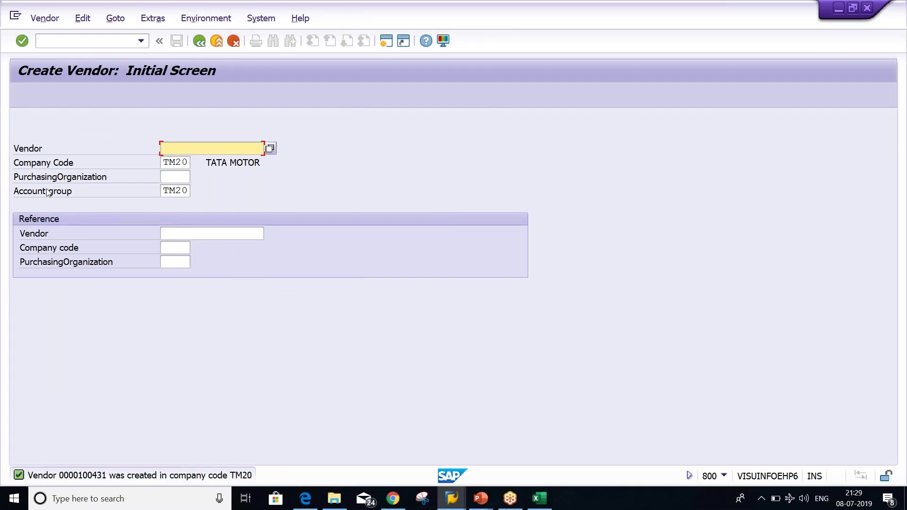
pyautogui.click(45, 18)
# - Display the new vendor with Address ticked, select its number, and open a second session
pyautogui.click(50, 68)
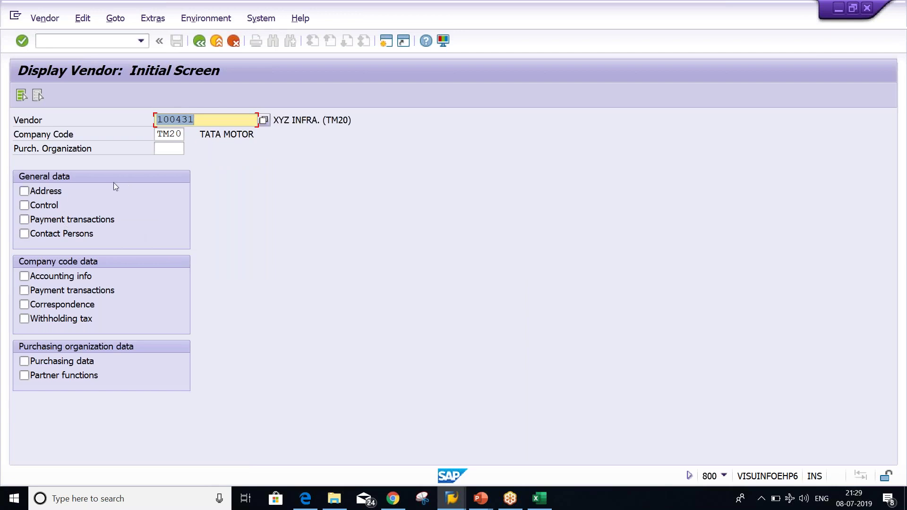
pyautogui.click(23, 191)
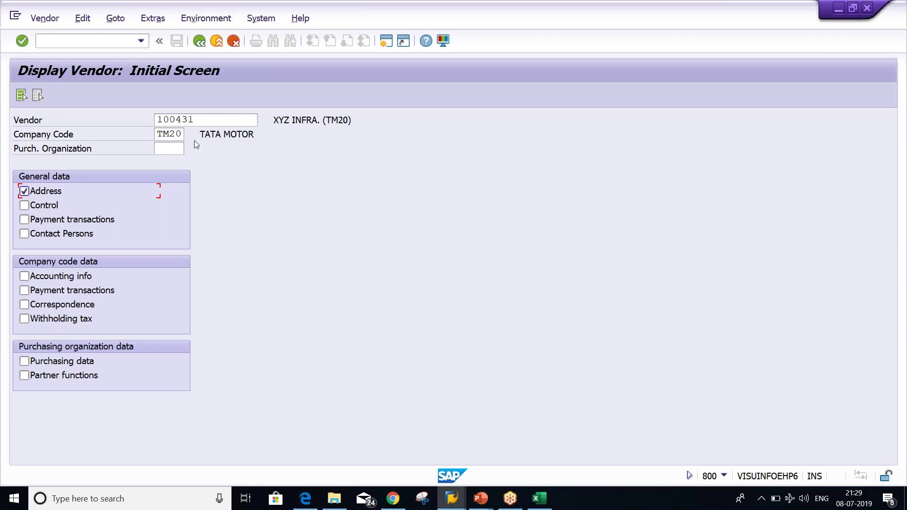
pyautogui.doubleClick(215, 123)
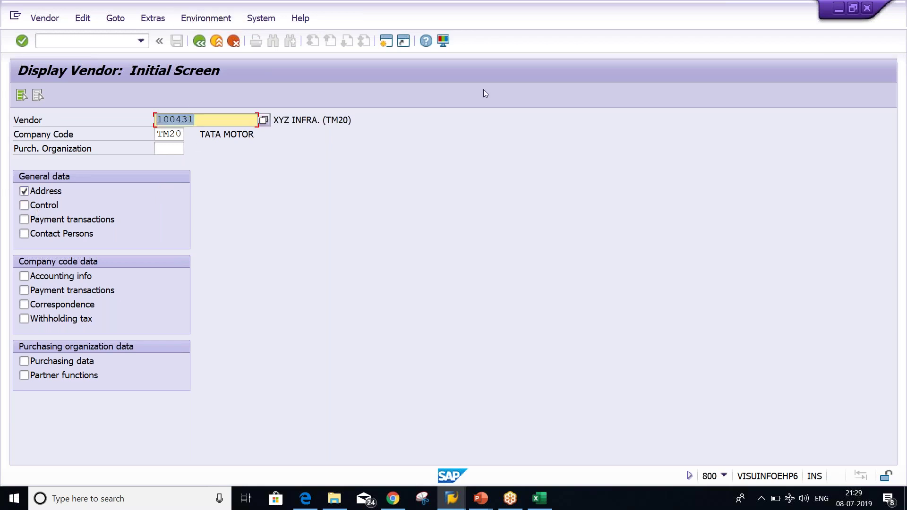
pyautogui.click(386, 42)
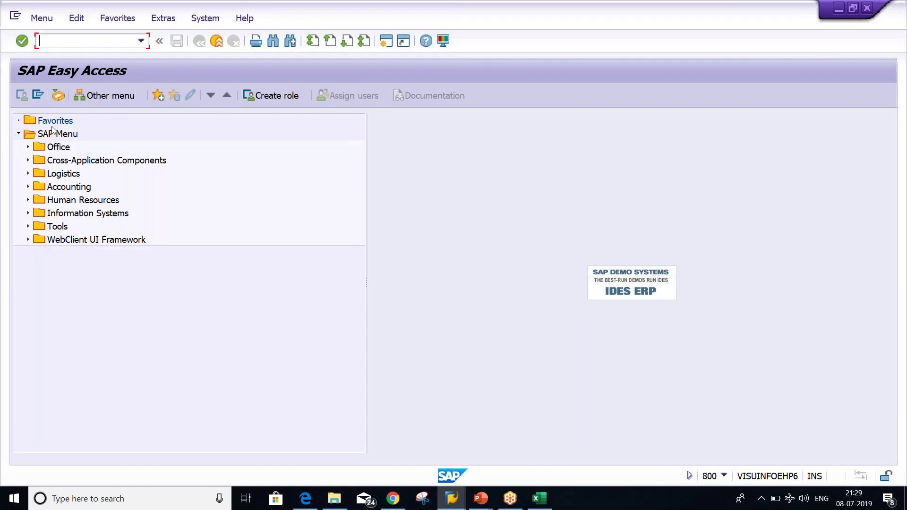
# - Start FB60 and switch the vendor invoice's company code from TM01 to TM20
pyautogui.write('FB60')
pyautogui.press('Return')
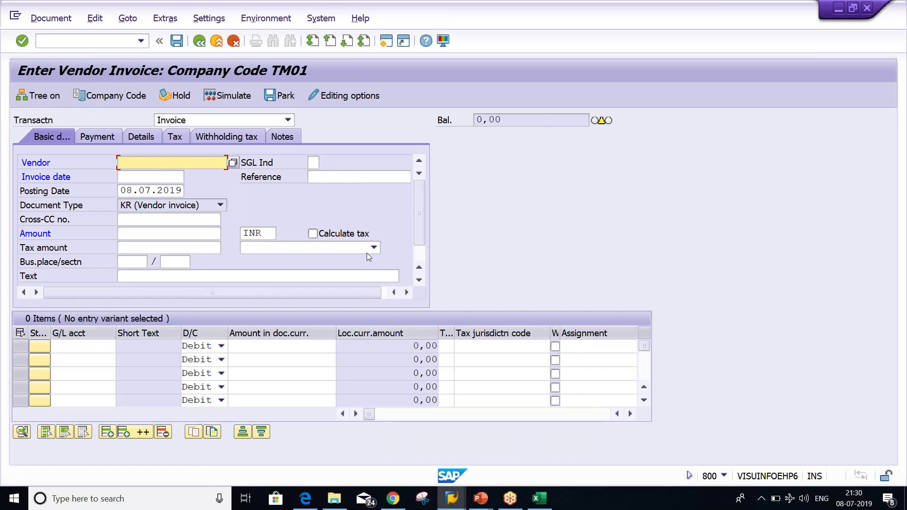
pyautogui.click(420, 256)
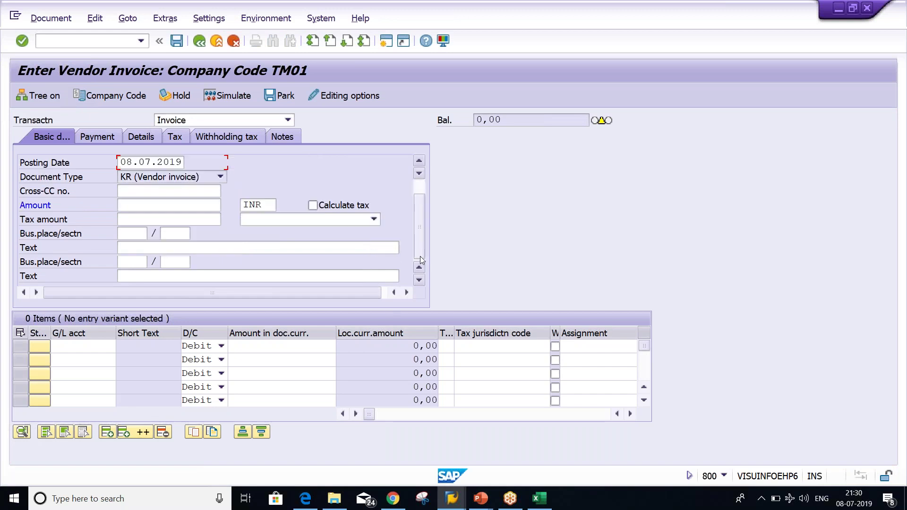
pyautogui.click(122, 96)
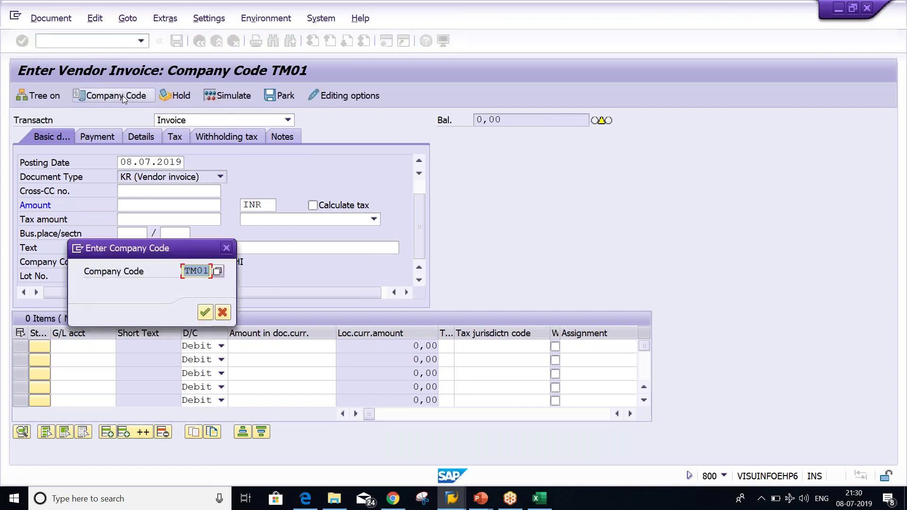
pyautogui.write('TM20')
pyautogui.press('Return')
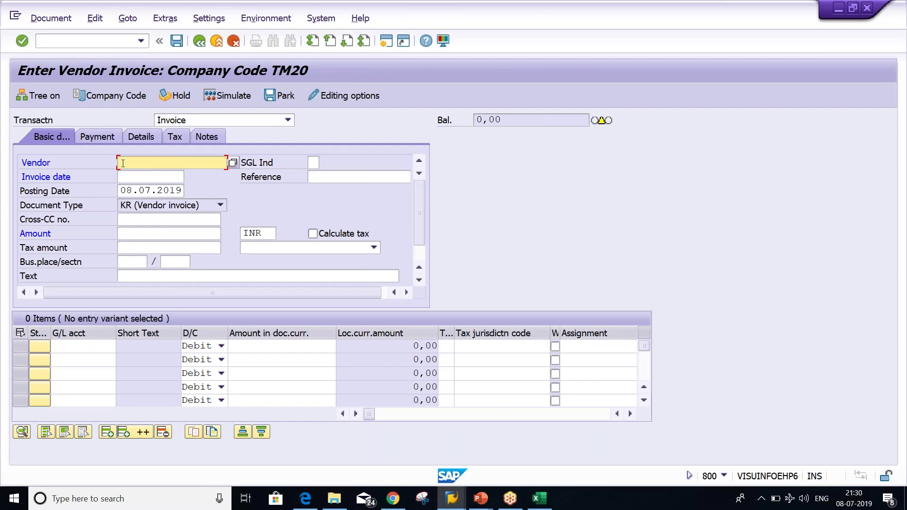
# - Enter the new vendor's number and copy posting date 08.07.2019 into the invoice date
pyautogui.hotkey('alt', 'Tab')
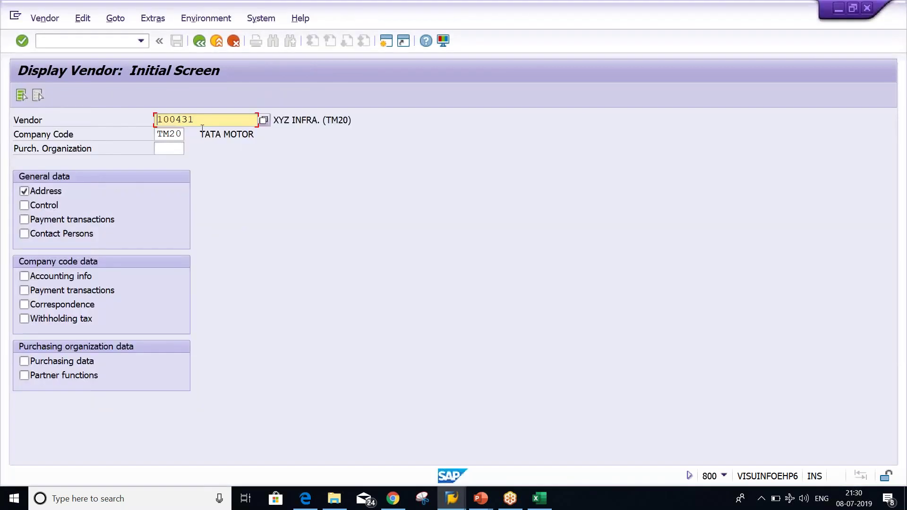
pyautogui.hotkey('alt', 'Tab')
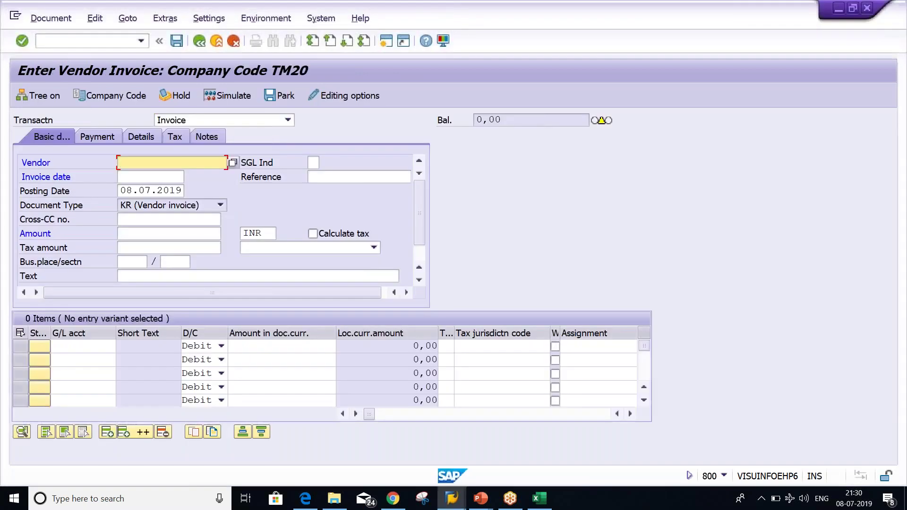
pyautogui.write('100431')
pyautogui.click(131, 178)
pyautogui.click(129, 194)
pyautogui.doubleClick(129, 194)
pyautogui.hotkey('ctrl', 'c')
pyautogui.press('End')
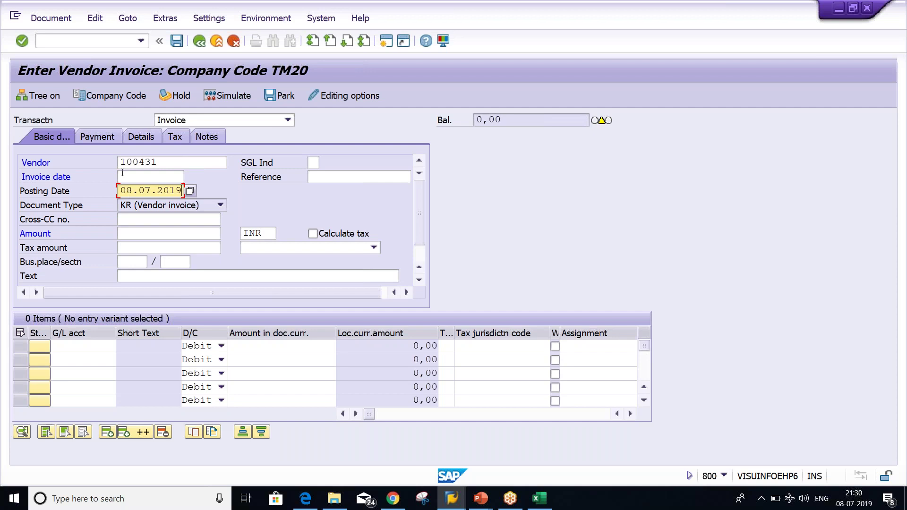
pyautogui.click(123, 174)
pyautogui.hotkey('ctrl', 'v')
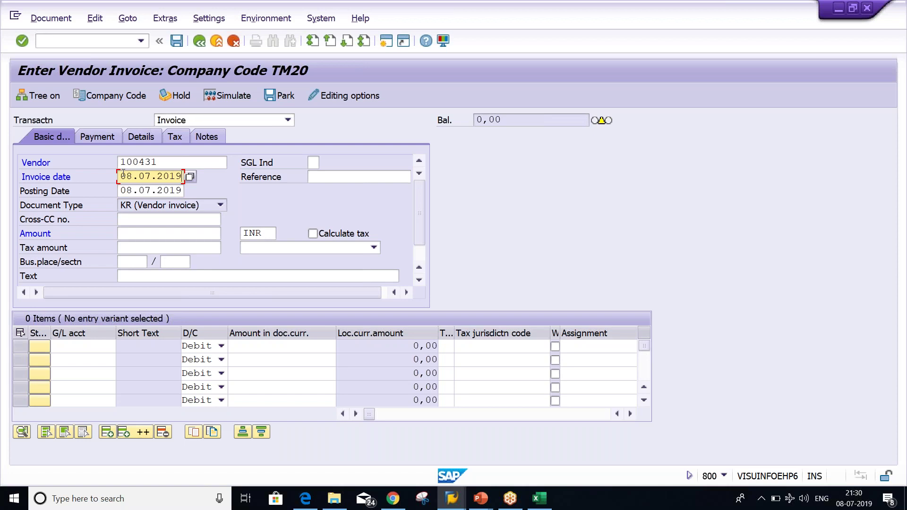
# - Enter 1000 as the invoice amount
pyautogui.click(136, 235)
pyautogui.write('000')
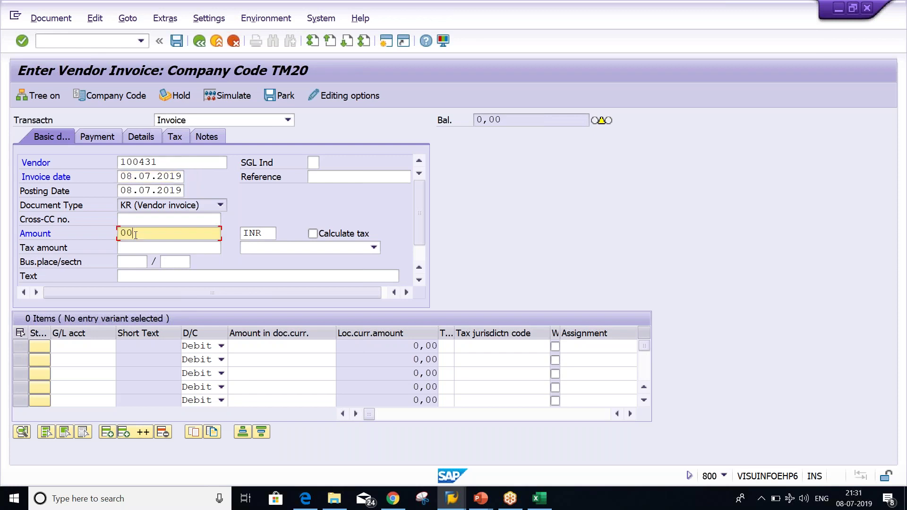
pyautogui.press('BackSpace')
pyautogui.press('BackSpace')
pyautogui.press('BackSpace')
pyautogui.write('10')
pyautogui.click(133, 245)
# - Add a 1000 debit line on G/L account 4000 (RENT ACT) and simulate the invoice
pyautogui.click(92, 345)
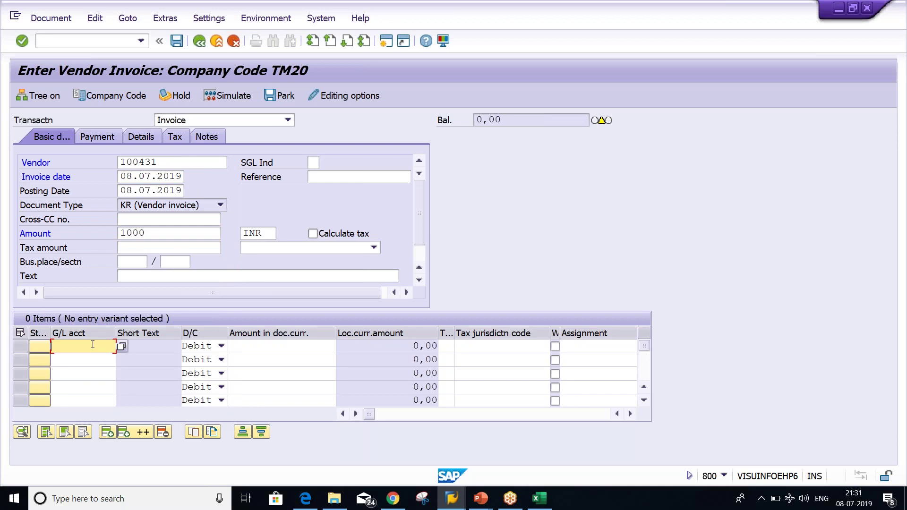
pyautogui.write('40')
pyautogui.press('Down')
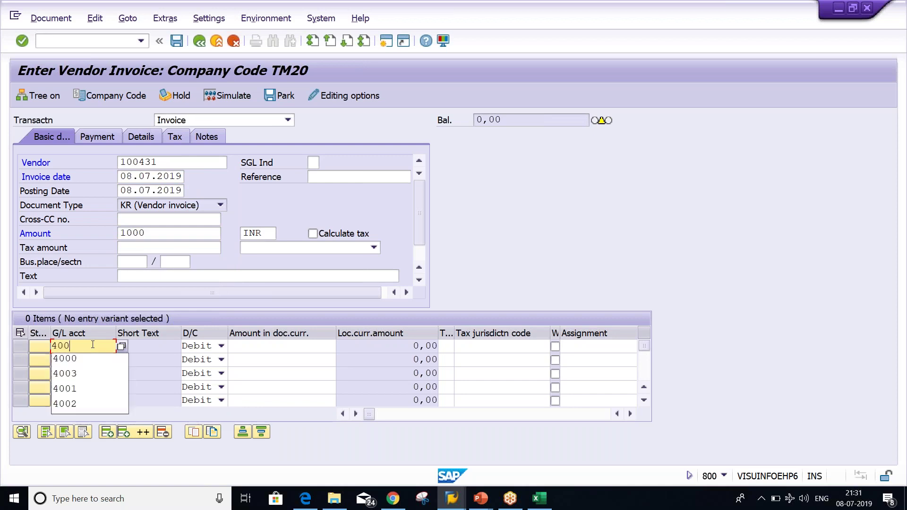
pyautogui.press('Return')
pyautogui.press('Tab')
pyautogui.press('Tab')
pyautogui.write('1000')
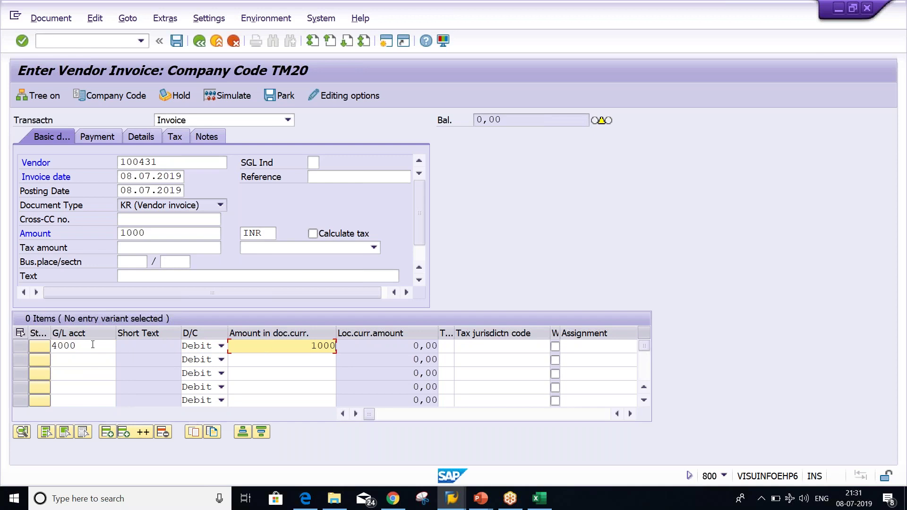
pyautogui.press('Return')
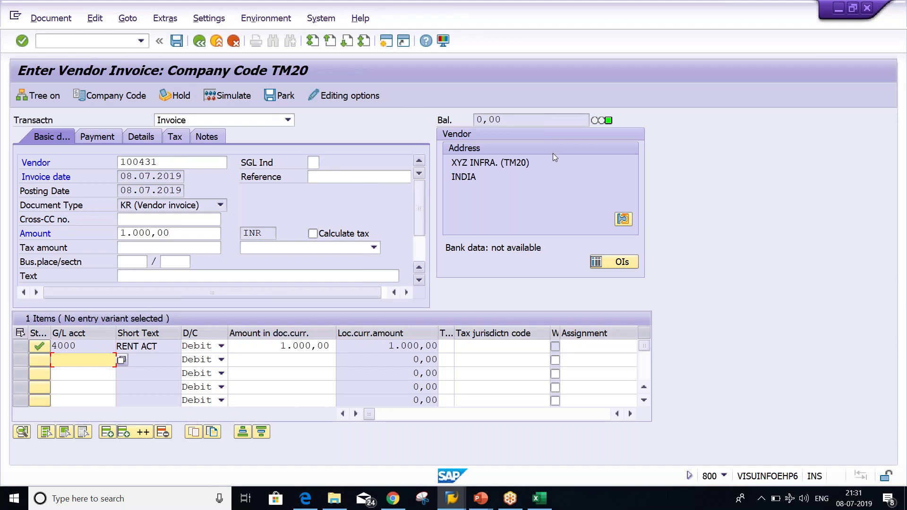
pyautogui.moveTo(609, 123)
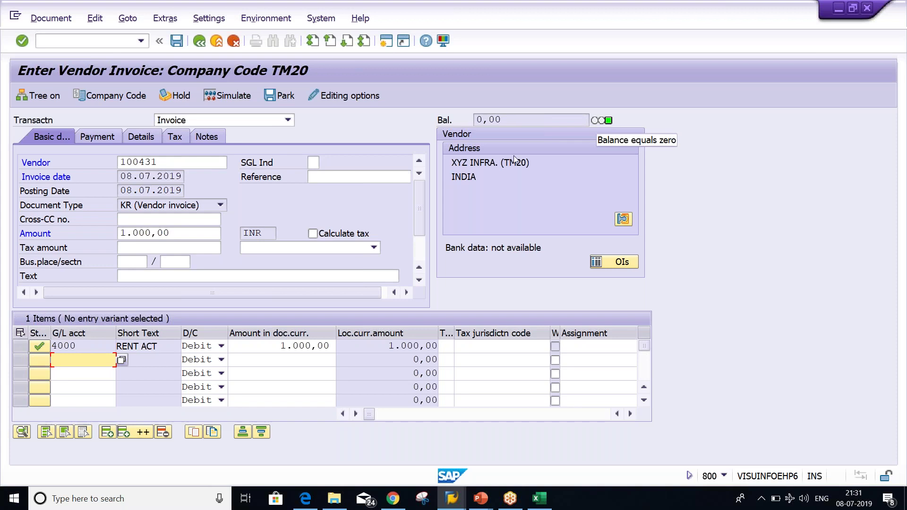
pyautogui.click(227, 97)
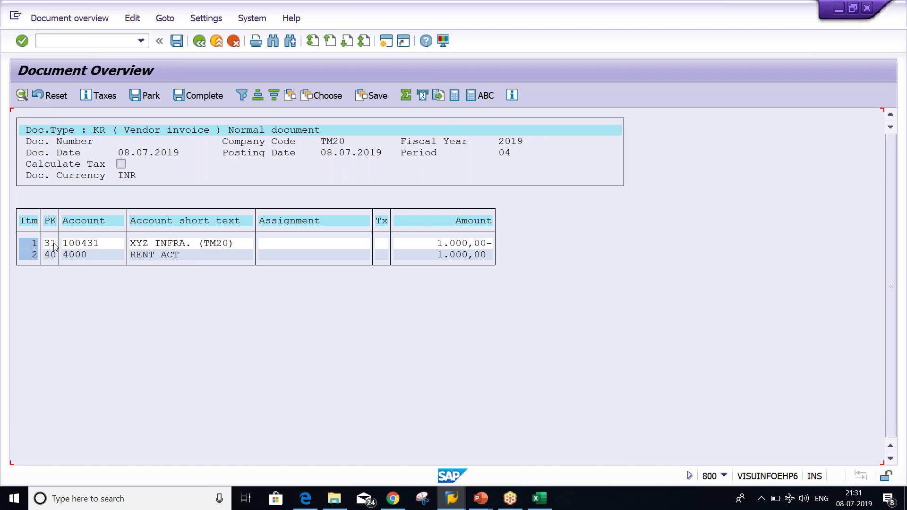
# - Check the 1.000,00 rent and vendor line amounts, then post the invoice as document 1011
pyautogui.click(489, 256)
pyautogui.click(446, 243)
pyautogui.click(177, 42)
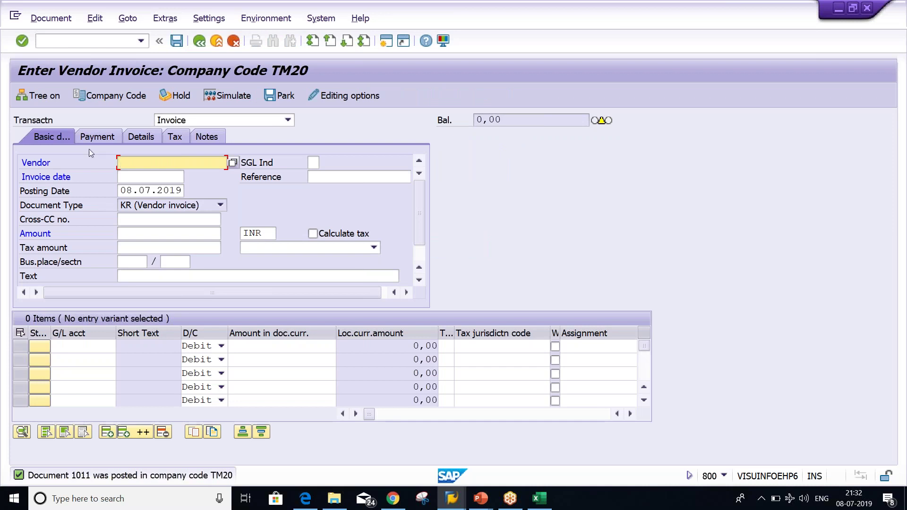
# - List vendor 100431's open items in FBL1N, showing invoice 1011 at 1.000,00 INR
pyautogui.click(87, 41)
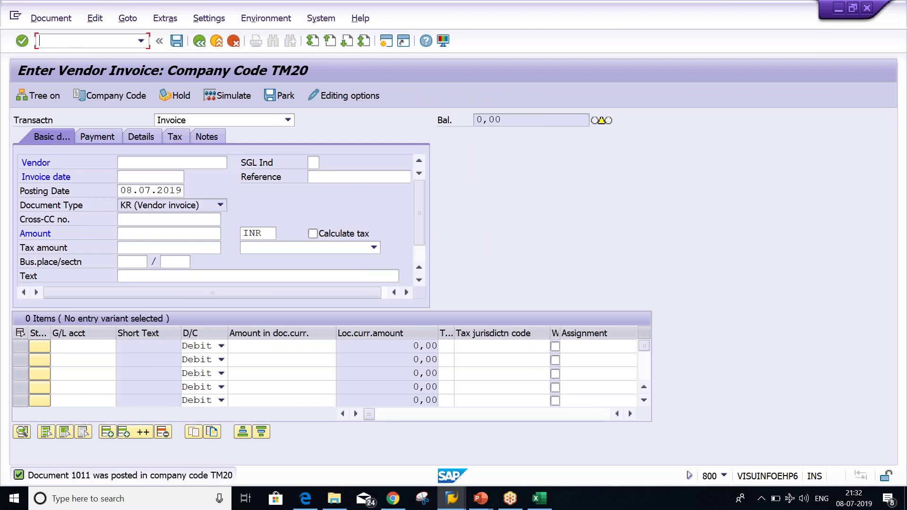
pyautogui.write('/NFBL1N')
pyautogui.press('Return')
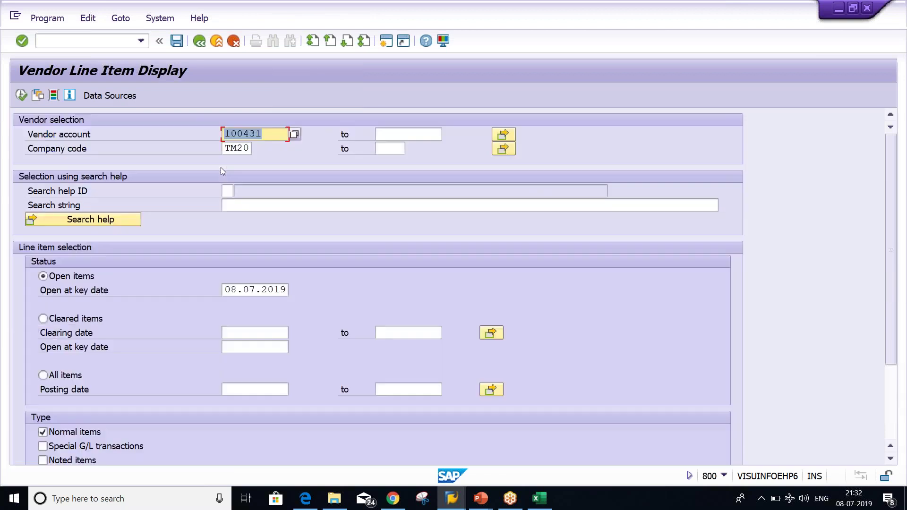
pyautogui.press('F8')
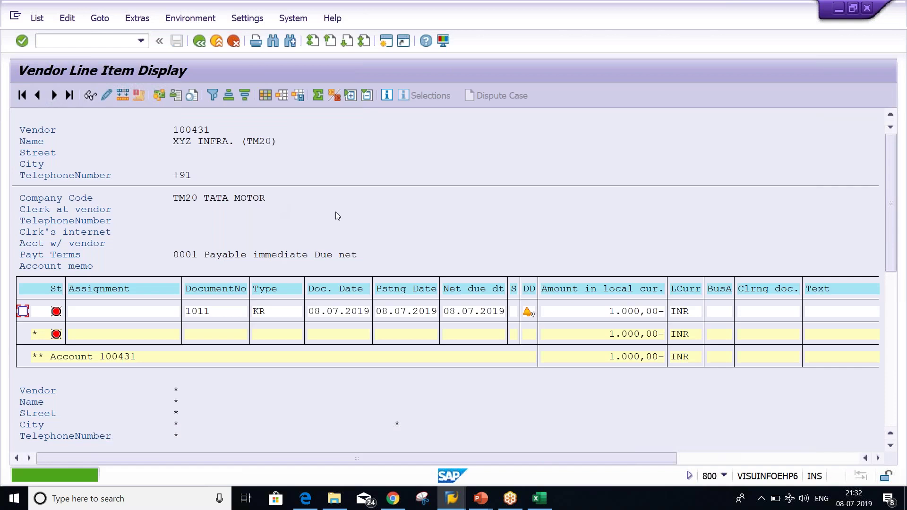
pyautogui.click(596, 314)
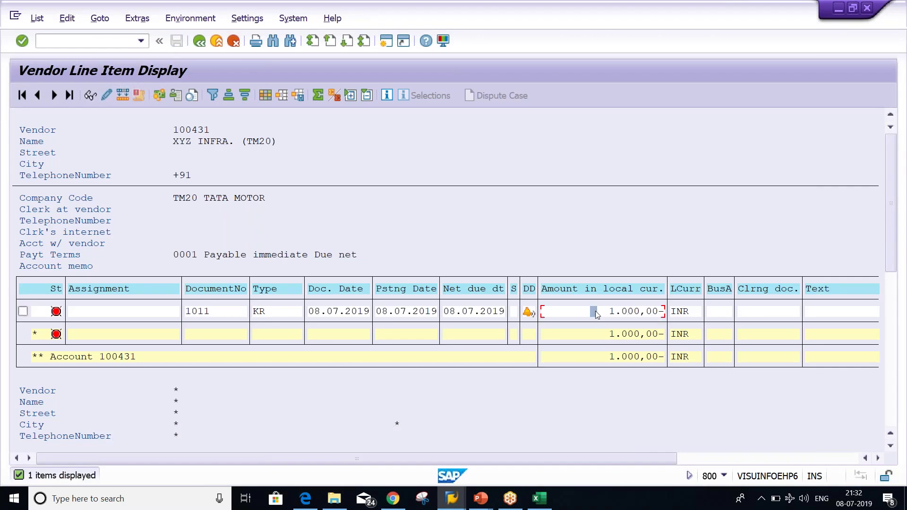
pyautogui.moveTo(56, 311)
# - Return to the Easy Access menu with /n and enter transaction F-53
pyautogui.click(385, 42)
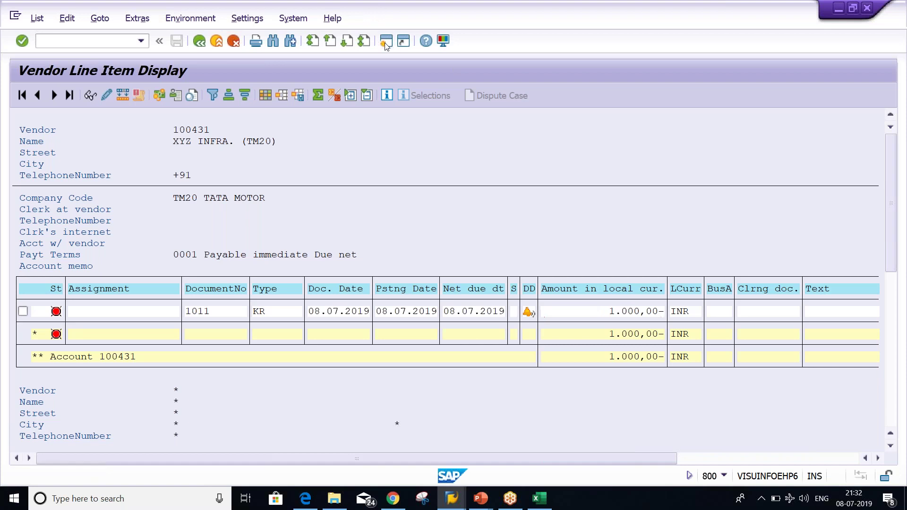
pyautogui.click(59, 43)
pyautogui.write('/n')
pyautogui.press('Return')
pyautogui.write('F-')
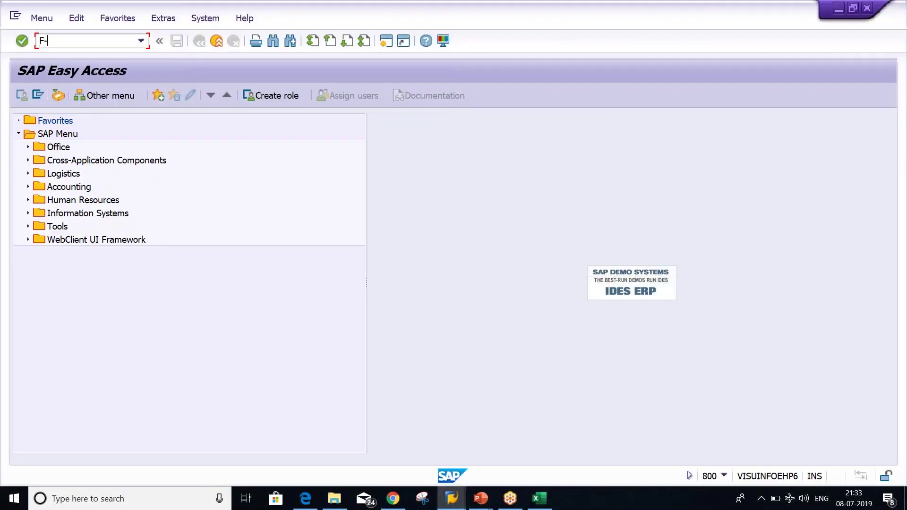
pyautogui.write('53')
# - Start the F-53 payment with document date 08.07.2019, bank account 1000 and amount 1000
pyautogui.press('Return')
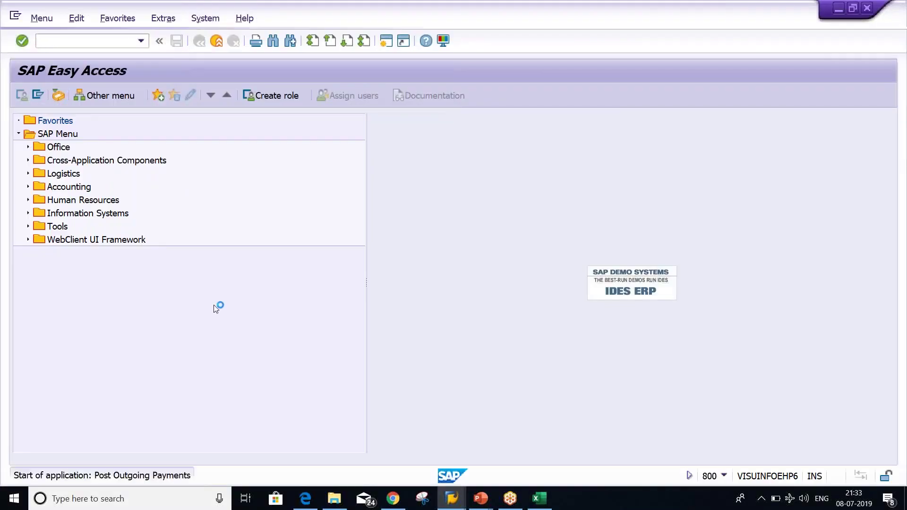
pyautogui.click(152, 134)
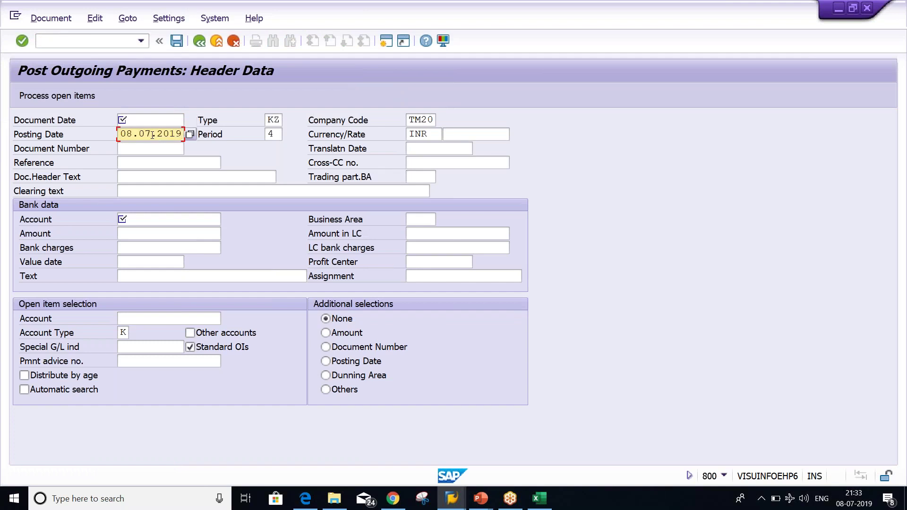
pyautogui.click(147, 121)
pyautogui.write('08.07.2019')
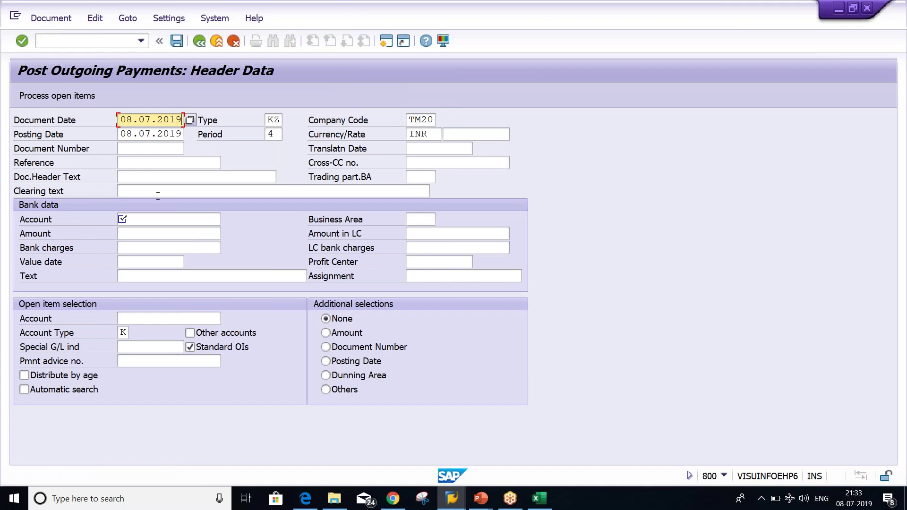
pyautogui.click(143, 217)
pyautogui.write('1000')
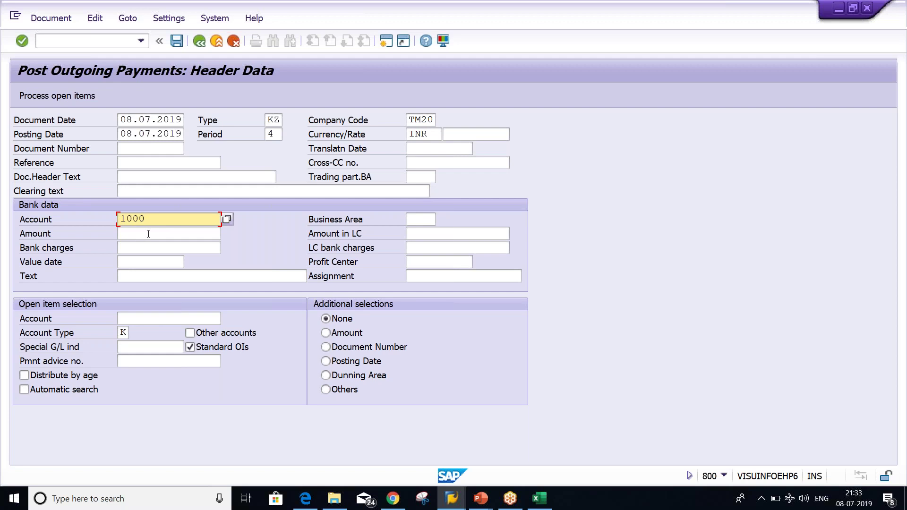
pyautogui.click(148, 234)
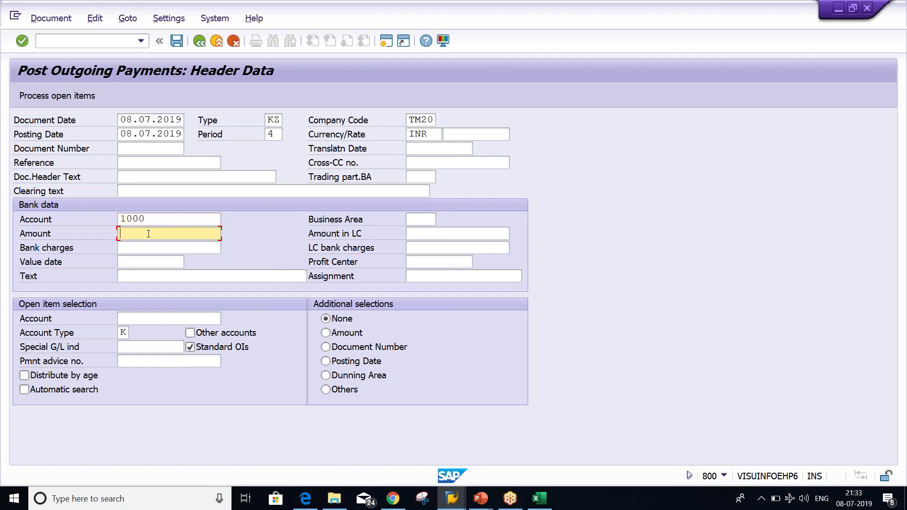
pyautogui.write('1000')
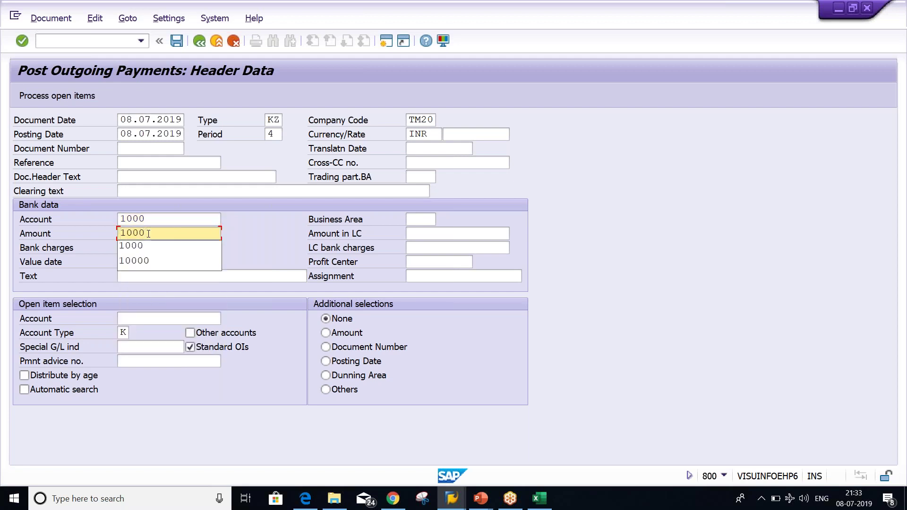
pyautogui.click(265, 230)
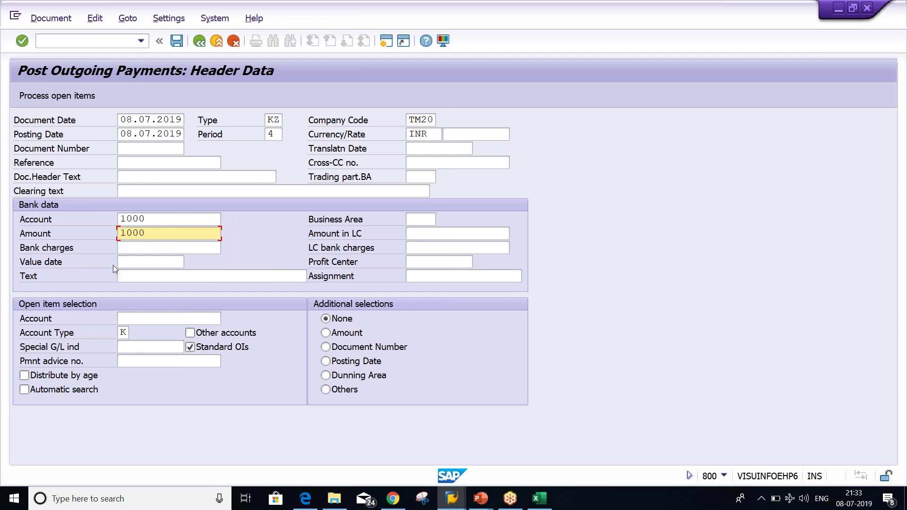
# - Enter vendor account 100431 as the account whose open items are paid
pyautogui.click(142, 319)
pyautogui.rightClick(124, 319)
pyautogui.rightClick(123, 319)
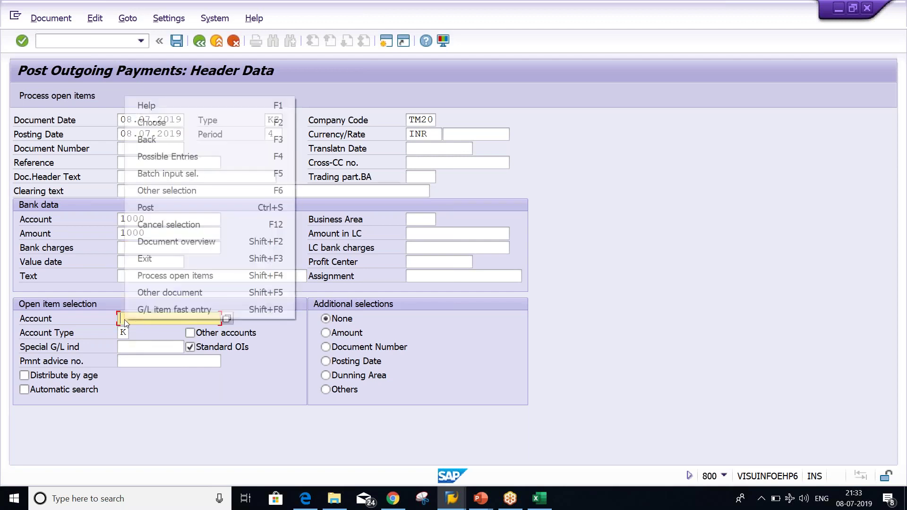
pyautogui.click(124, 319)
pyautogui.write('1000')
pyautogui.press('BackSpace')
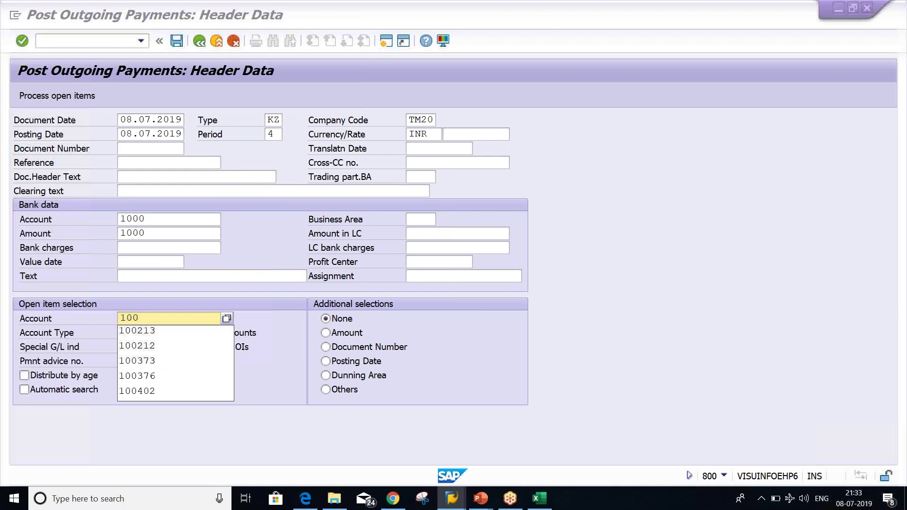
pyautogui.hotkey('alt', 'Tab')
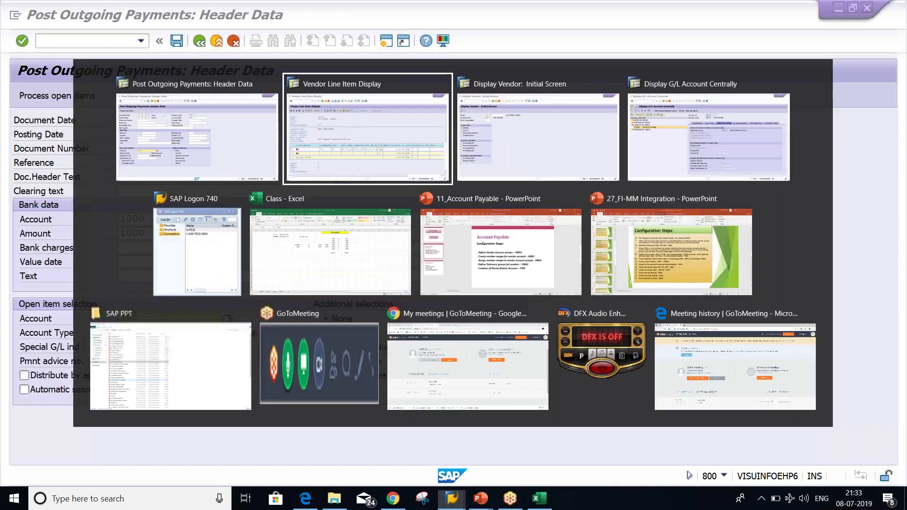
pyautogui.hotkey('alt', 'Tab')
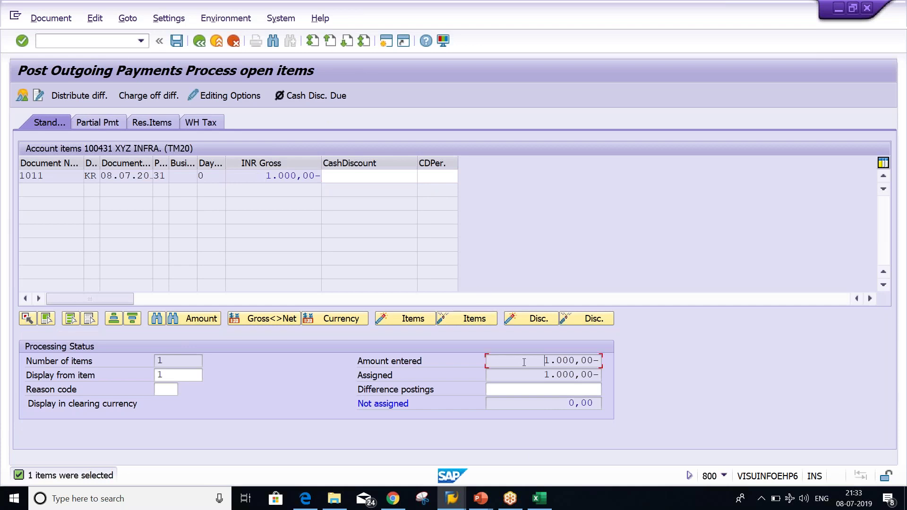
# - Confirm 1.000,00 entered and assigned with 0,00 not assigned, then simulate the payment
pyautogui.moveTo(544, 361); pyautogui.dragTo(599, 361)
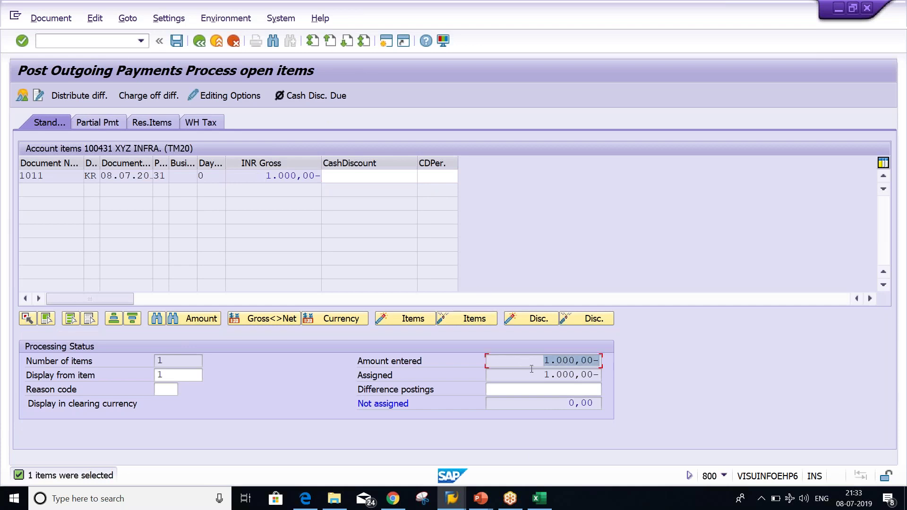
pyautogui.moveTo(523, 375); pyautogui.dragTo(639, 375)
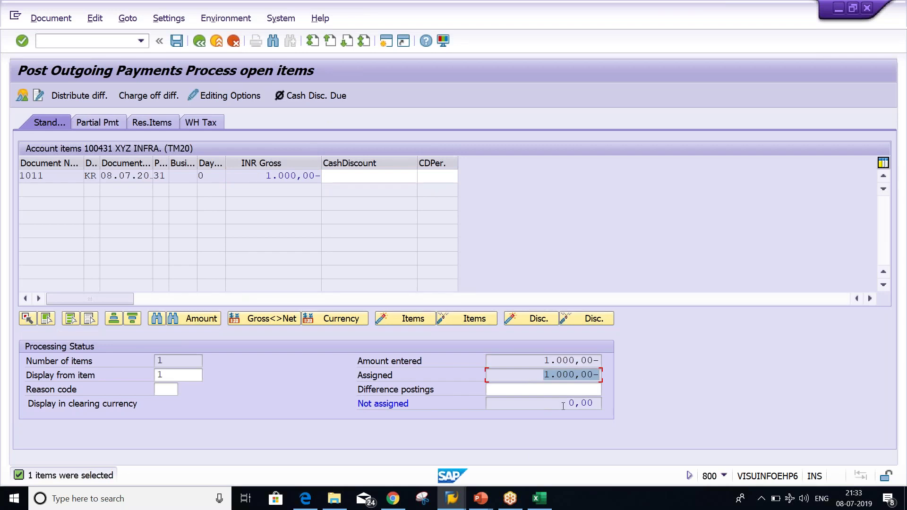
pyautogui.moveTo(566, 404); pyautogui.dragTo(628, 403)
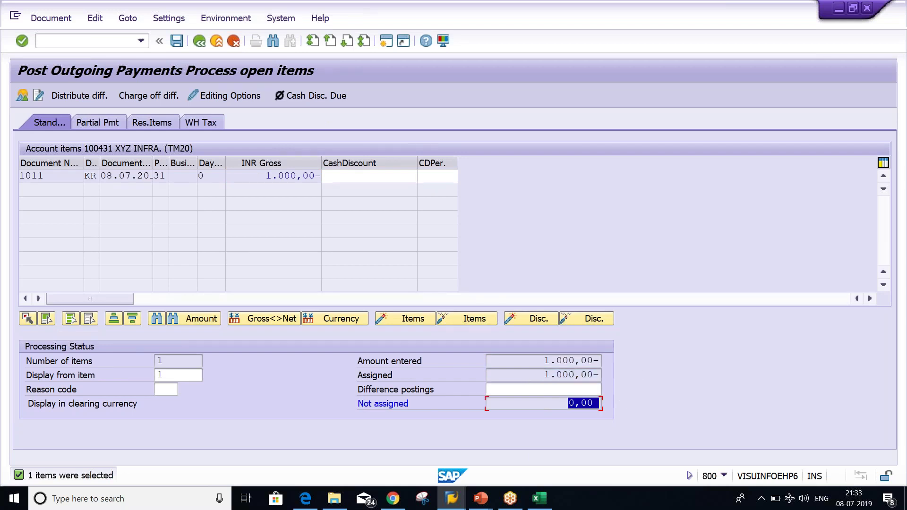
pyautogui.click(50, 21)
pyautogui.click(52, 52)
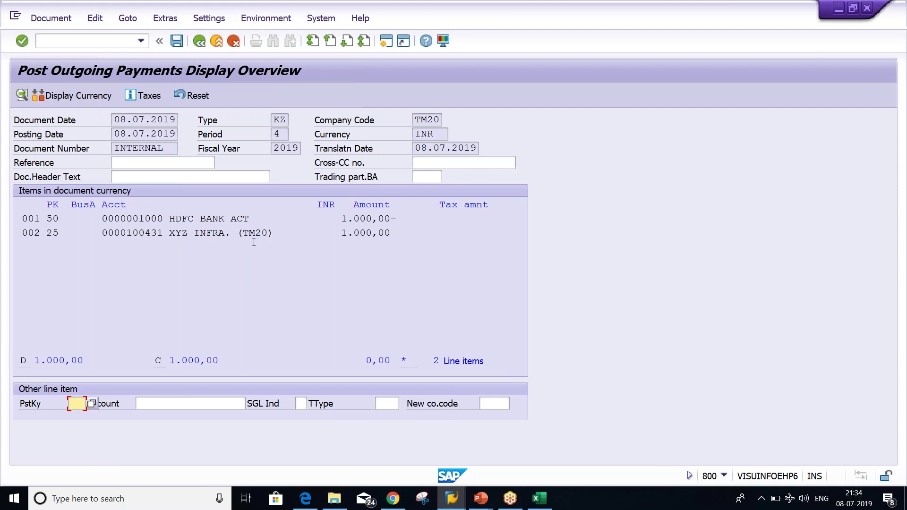
# - Review the bank and vendor lines and post the payment as document 1012
pyautogui.click(360, 235)
pyautogui.click(354, 218)
pyautogui.click(177, 41)
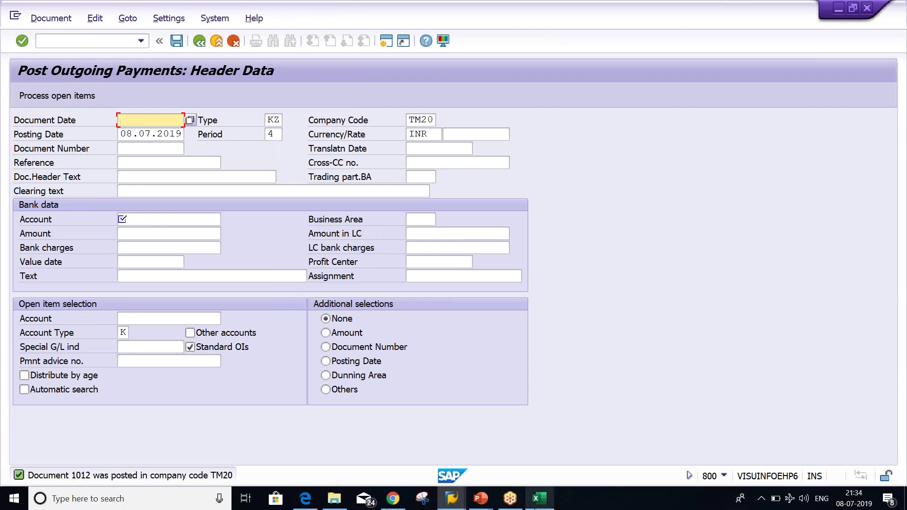
pyautogui.click(452, 496)
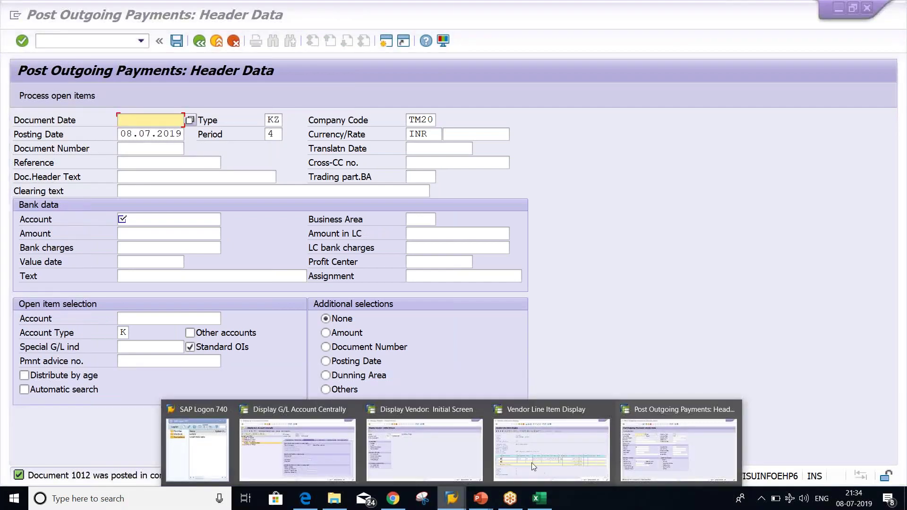
# - Rerun the vendor 100431 line item report in FBL1N with all items included
pyautogui.click(551, 449)
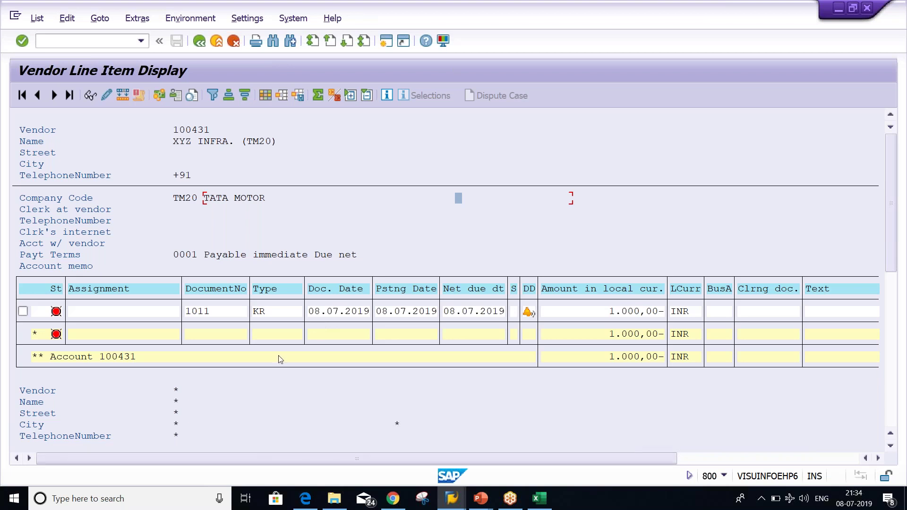
pyautogui.click(38, 19)
pyautogui.click(48, 53)
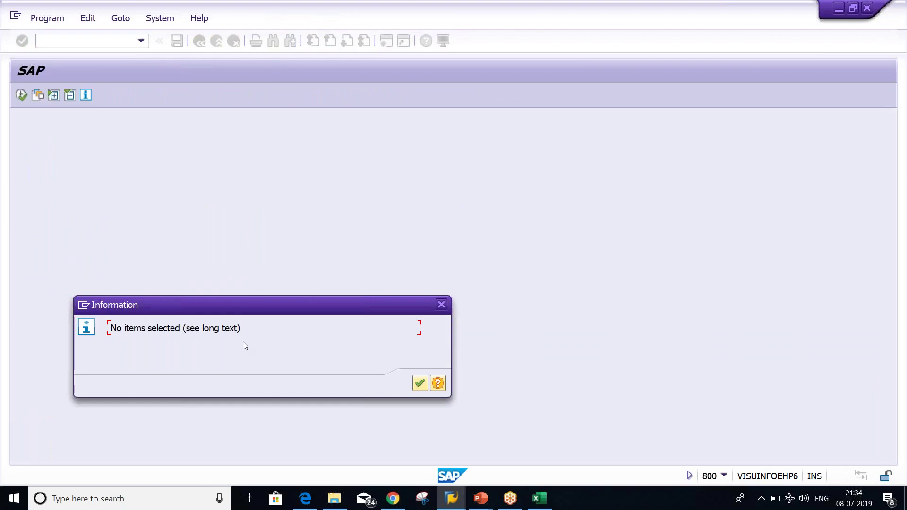
pyautogui.press('Return')
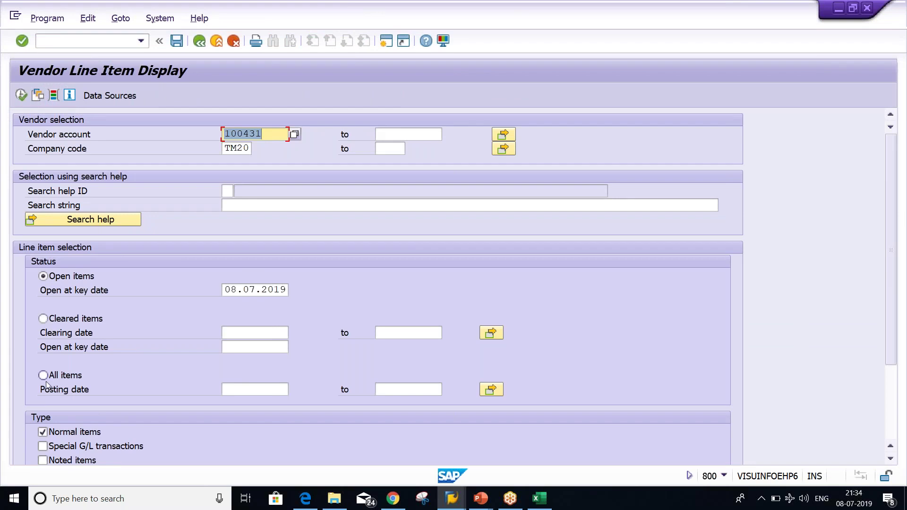
pyautogui.click(43, 375)
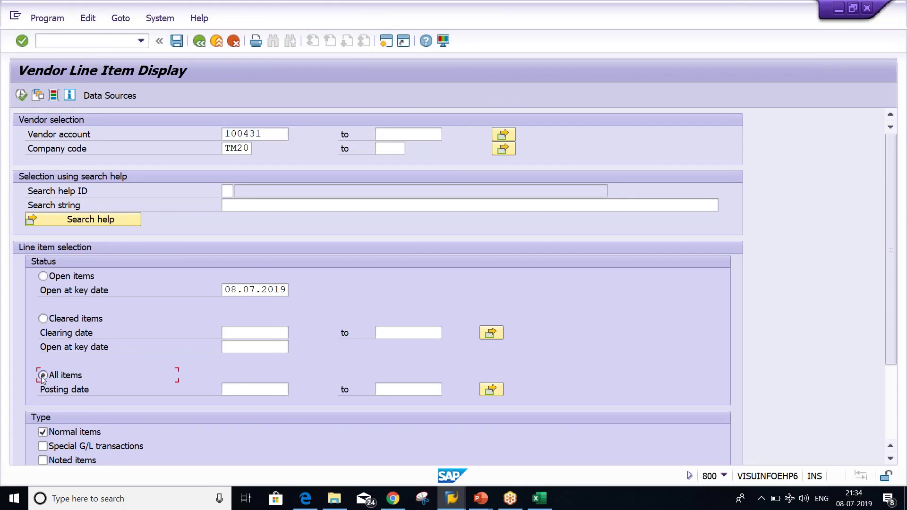
pyautogui.click(22, 95)
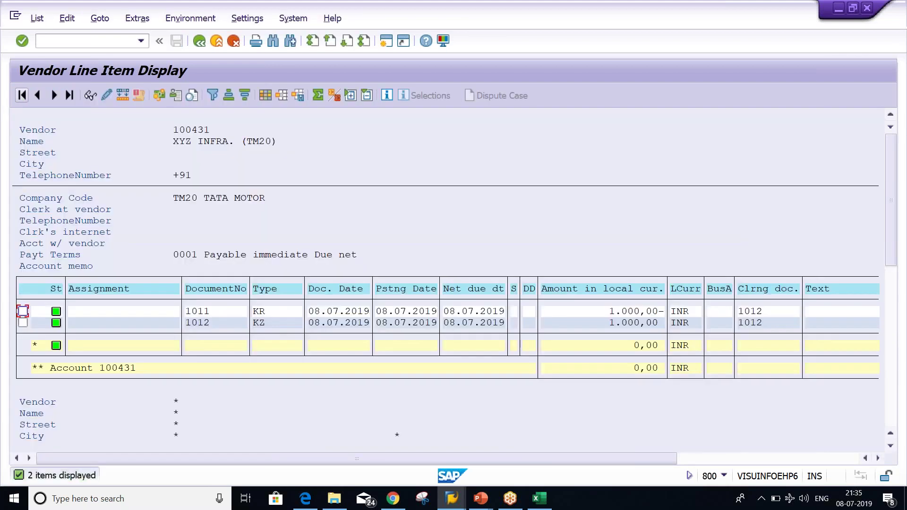
# - Verify company code TM20 and the cleared amounts of KR invoice 1011 and payment 1012
pyautogui.click(336, 198)
pyautogui.click(623, 312)
pyautogui.click(583, 311)
pyautogui.click(583, 324)
pyautogui.click(275, 312)
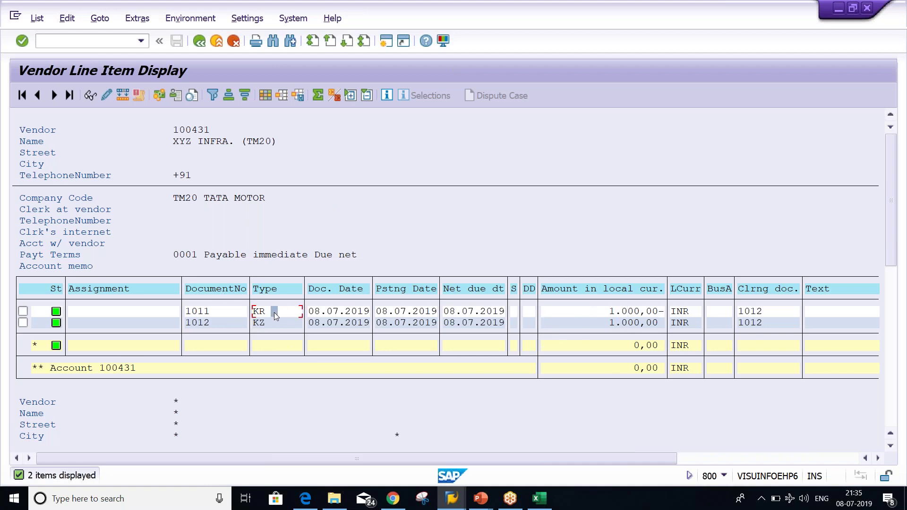